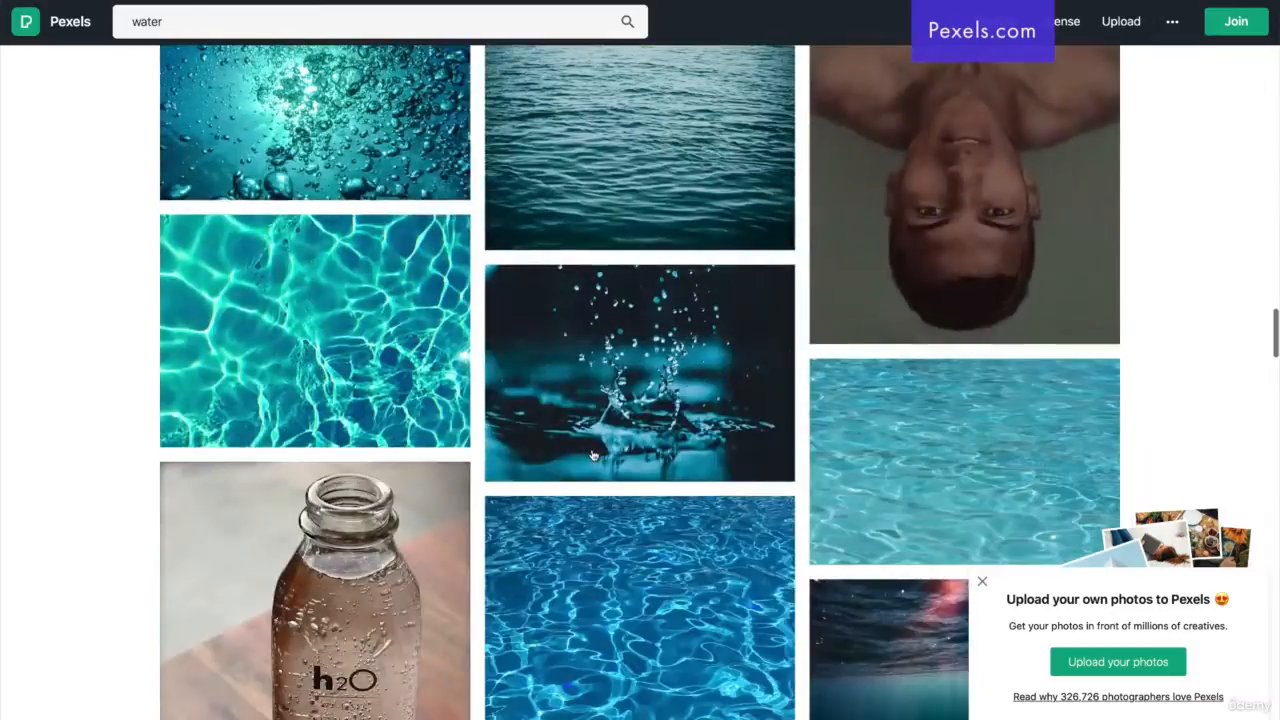
Search the Pexels photo library for "splash"
{"action": "scroll", "coordinate": [593, 455], "scroll_direction": "down", "scroll_amount": 2}
{"action": "scroll", "coordinate": [517, 398], "scroll_direction": "up", "scroll_amount": 4}
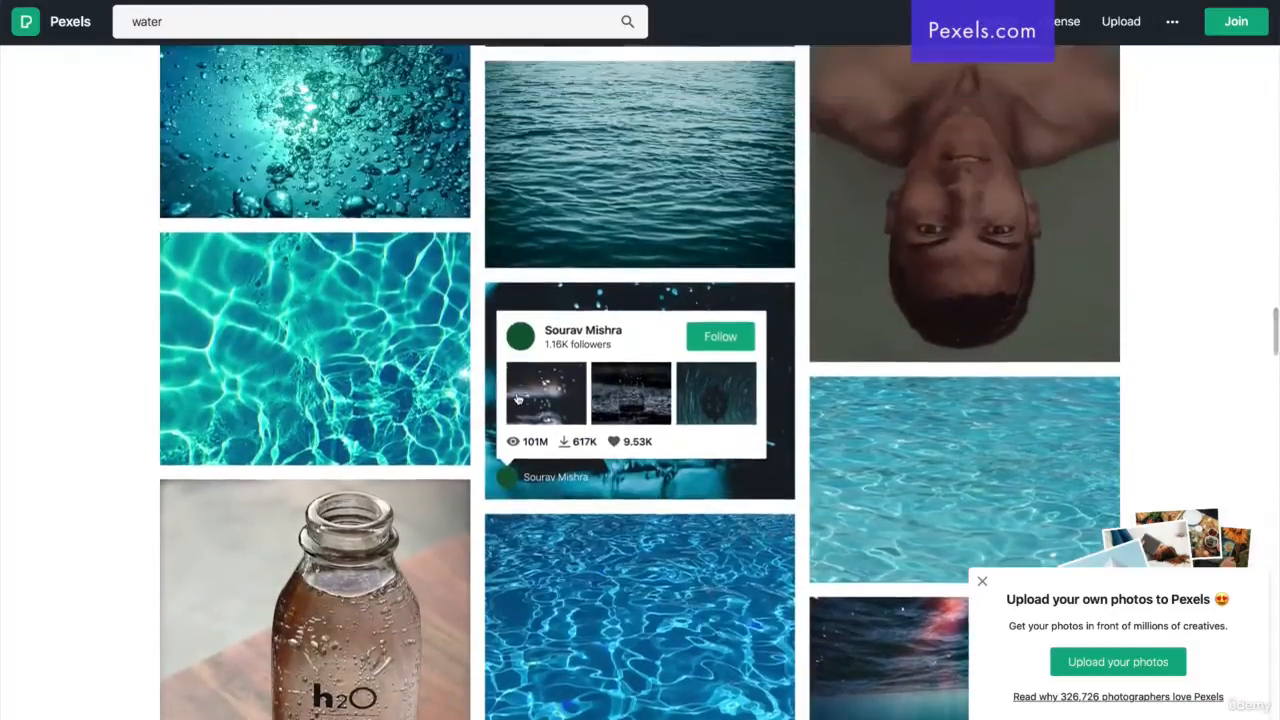
{"action": "scroll", "coordinate": [517, 398], "scroll_direction": "down", "scroll_amount": 7}
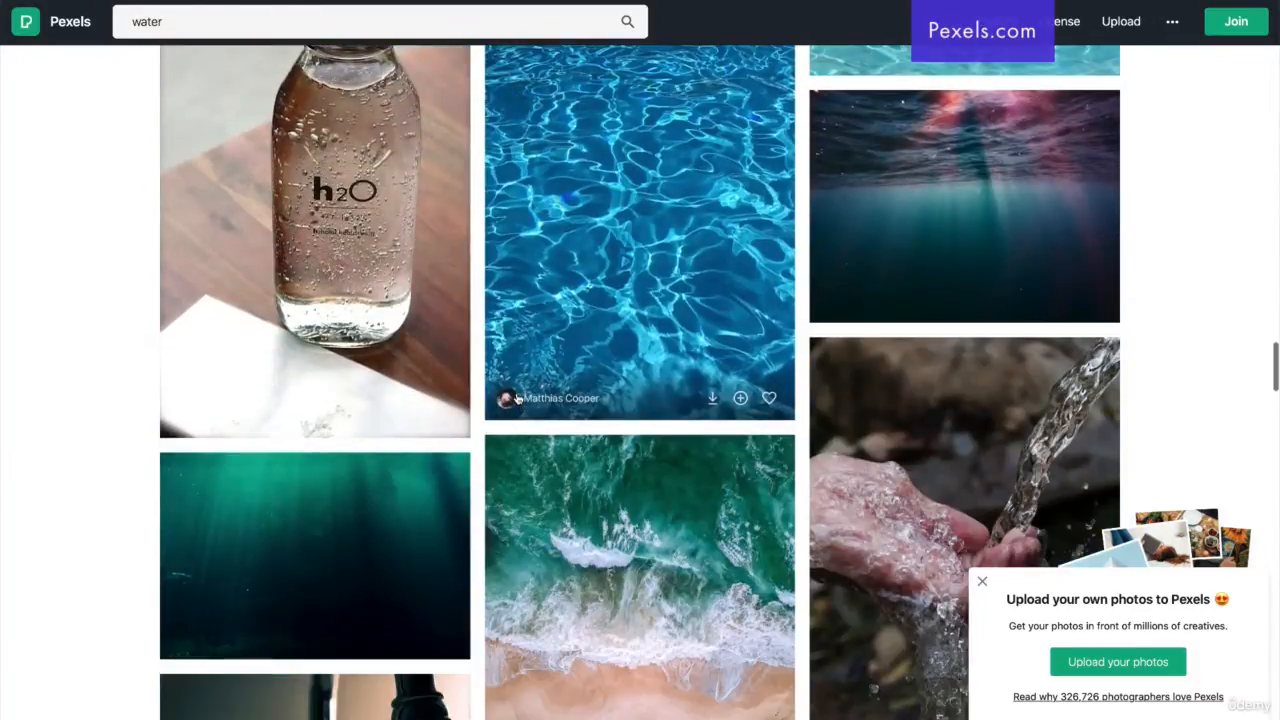
{"action": "left_click", "coordinate": [318, 20]}
{"action": "type", "text": "splash"}
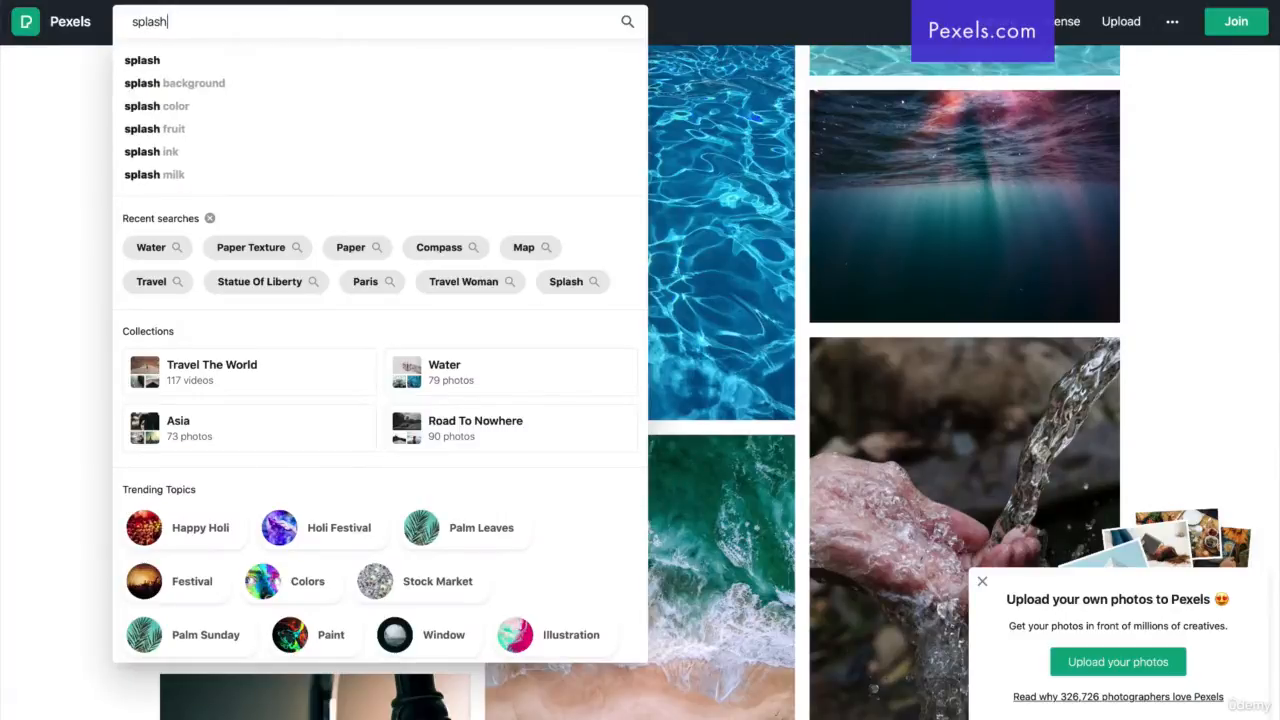
{"action": "key", "text": "Return"}
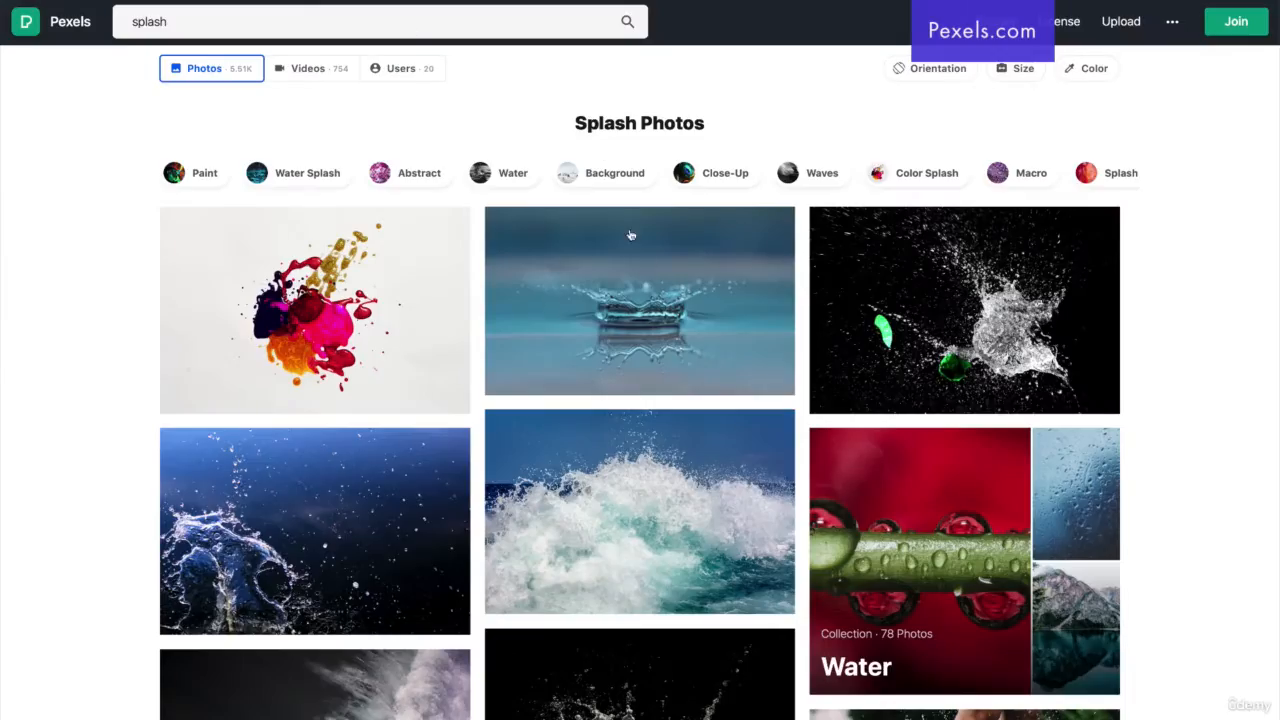
Open the photo of a water splash with green pieces on a black background and download it
{"action": "scroll", "coordinate": [640, 320], "scroll_direction": "down", "scroll_amount": 1}
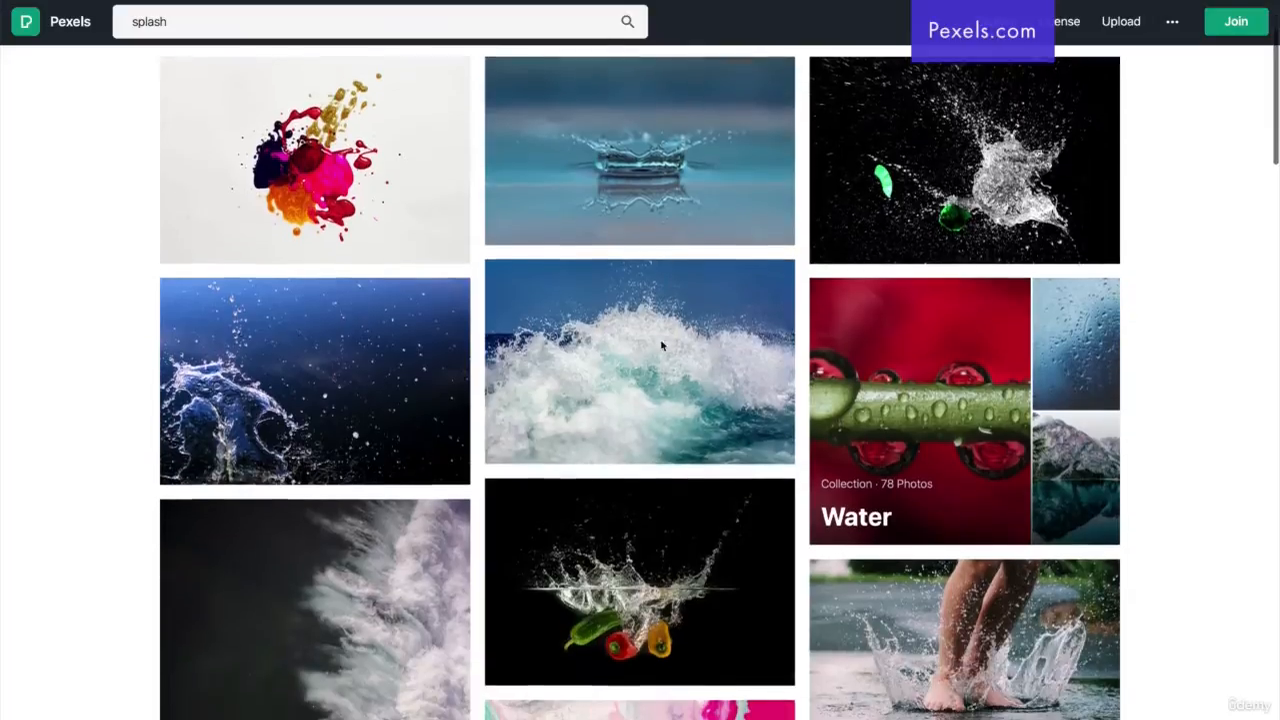
{"action": "left_click", "coordinate": [975, 157]}
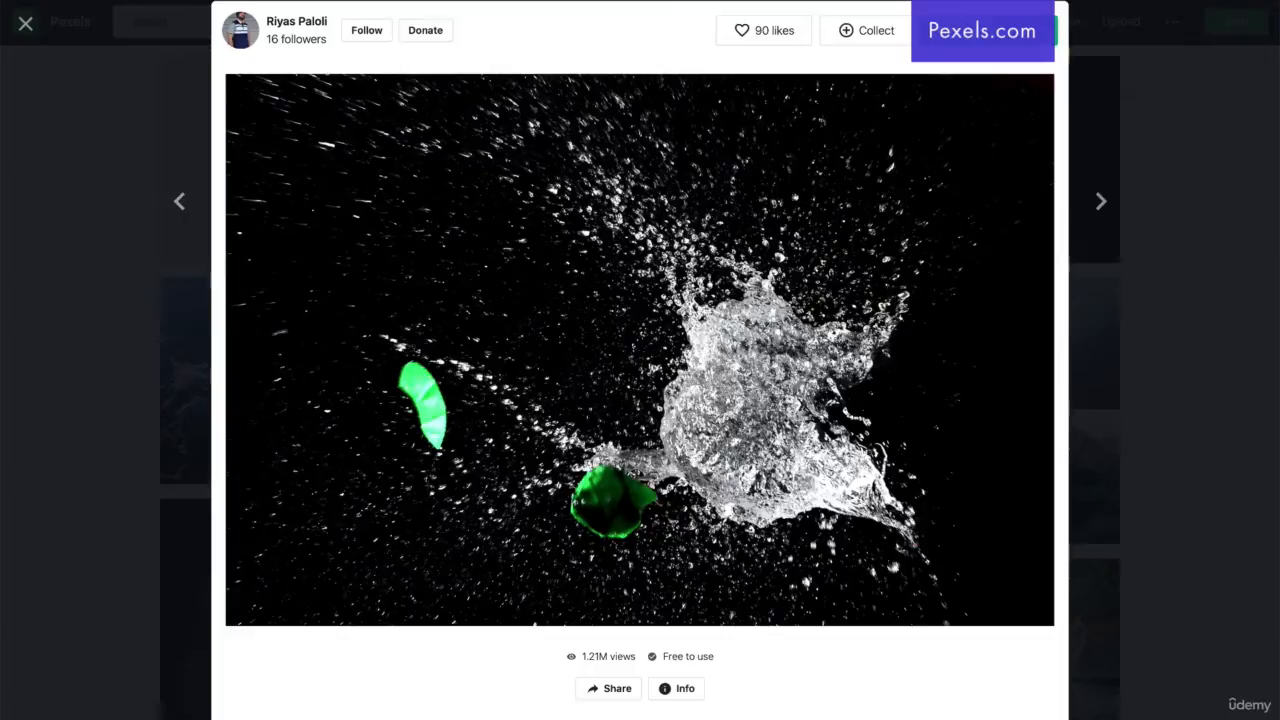
{"action": "left_click", "coordinate": [985, 31]}
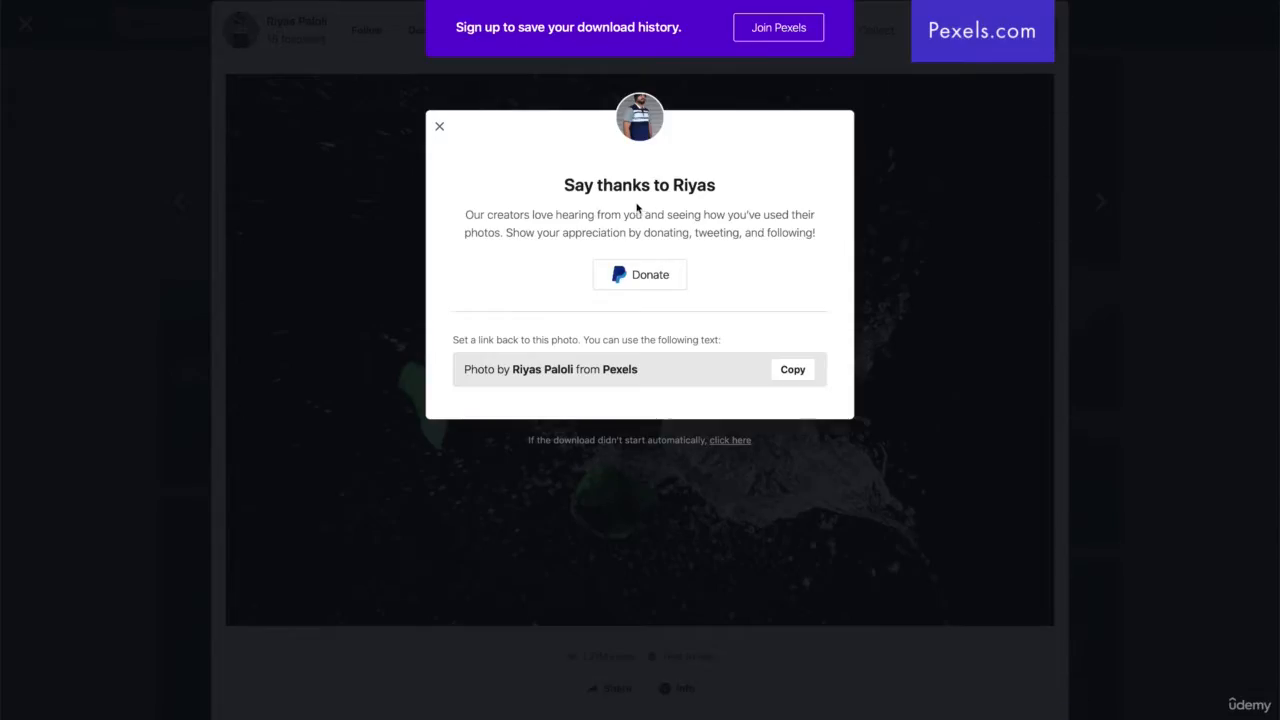
Switch to Photoshop and place the downloaded splash photo in YouTube-Thumbnail-Template-Final.psd
{"action": "left_click", "coordinate": [897, 194]}
{"action": "left_click", "coordinate": [42, 703]}
{"action": "left_click_drag", "start_coordinate": [389, 48], "coordinate": [725, 131]}
{"action": "left_click_drag", "start_coordinate": [833, 180], "coordinate": [367, 332]}
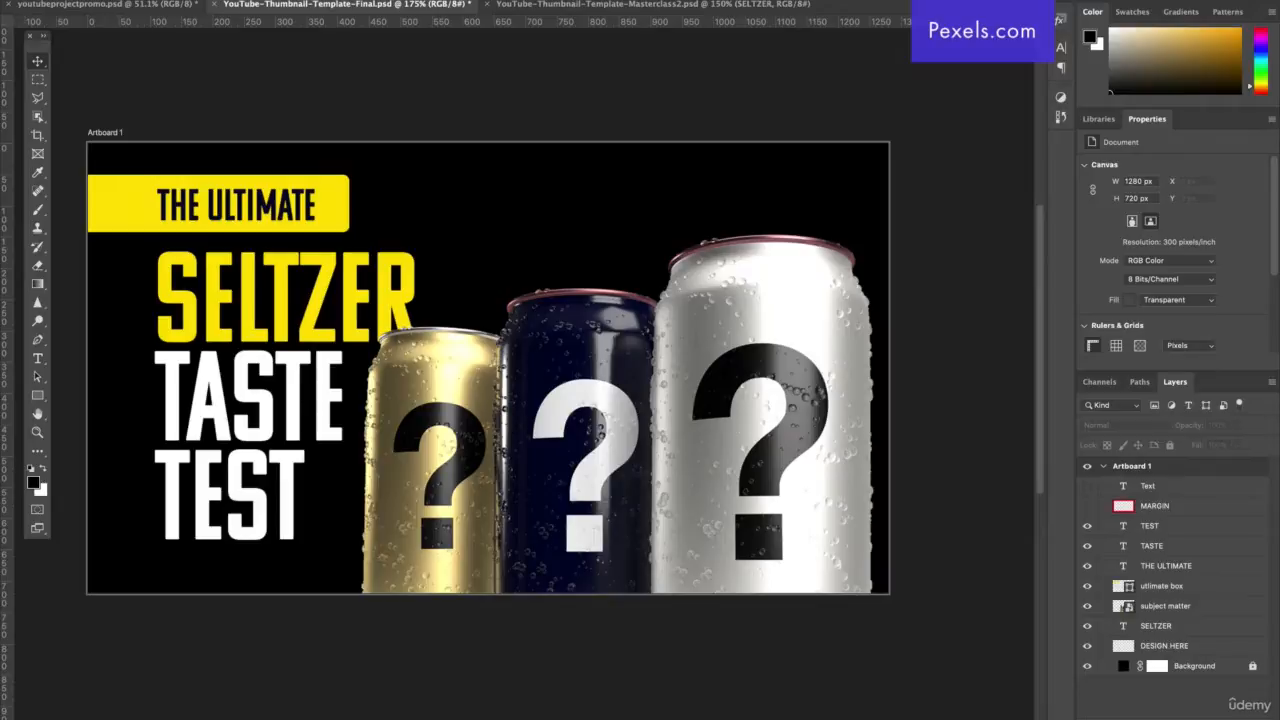
{"action": "left_click", "coordinate": [42, 703]}
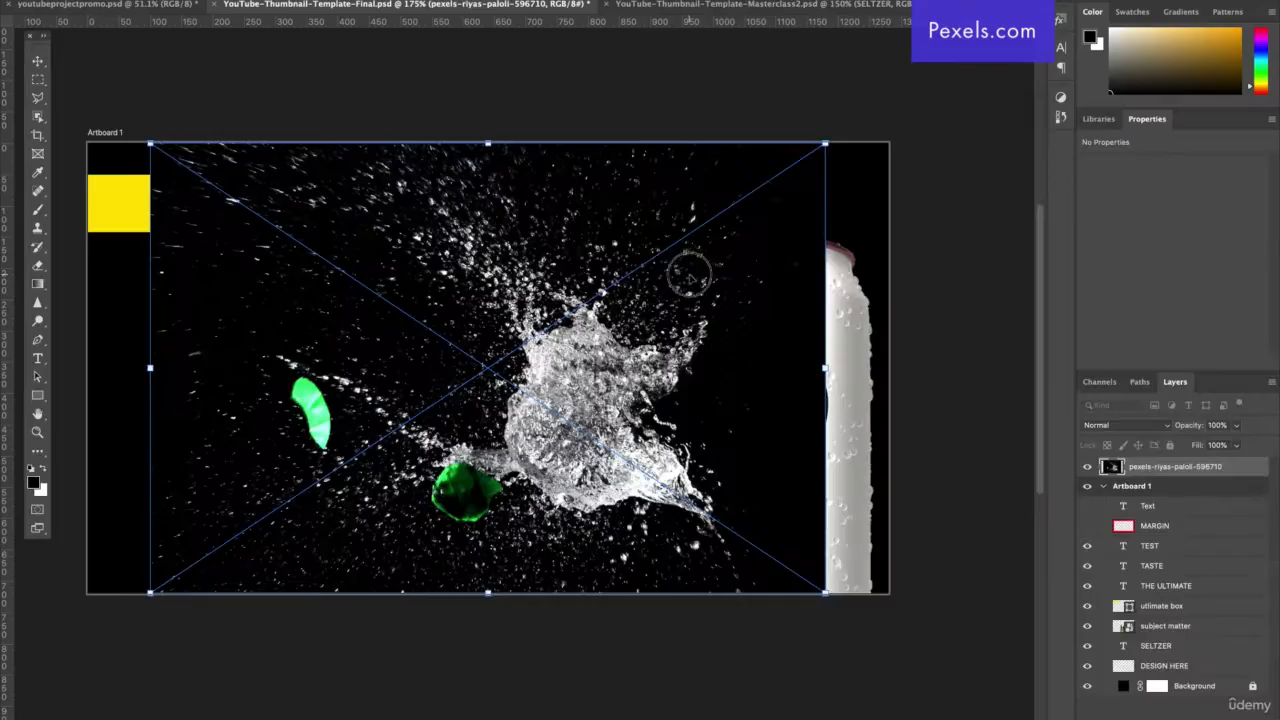
Enlarge the placed splash photo to about 1929 by 1285 px so it covers the whole artboard, and commit the placement
{"action": "left_click_drag", "start_coordinate": [690, 273], "coordinate": [547, 336]}
{"action": "left_click_drag", "start_coordinate": [686, 206], "coordinate": [1100, 12]}
{"action": "scroll", "coordinate": [626, 405], "scroll_direction": "left", "scroll_amount": 3}
{"action": "scroll", "coordinate": [626, 405], "scroll_direction": "down", "scroll_amount": 1}
{"action": "scroll", "coordinate": [626, 405], "scroll_direction": "down", "scroll_amount": 1}
{"action": "scroll", "coordinate": [626, 405], "scroll_direction": "left", "scroll_amount": 1}
{"action": "left_click_drag", "start_coordinate": [811, 331], "coordinate": [585, 293]}
{"action": "key", "text": "Return"}
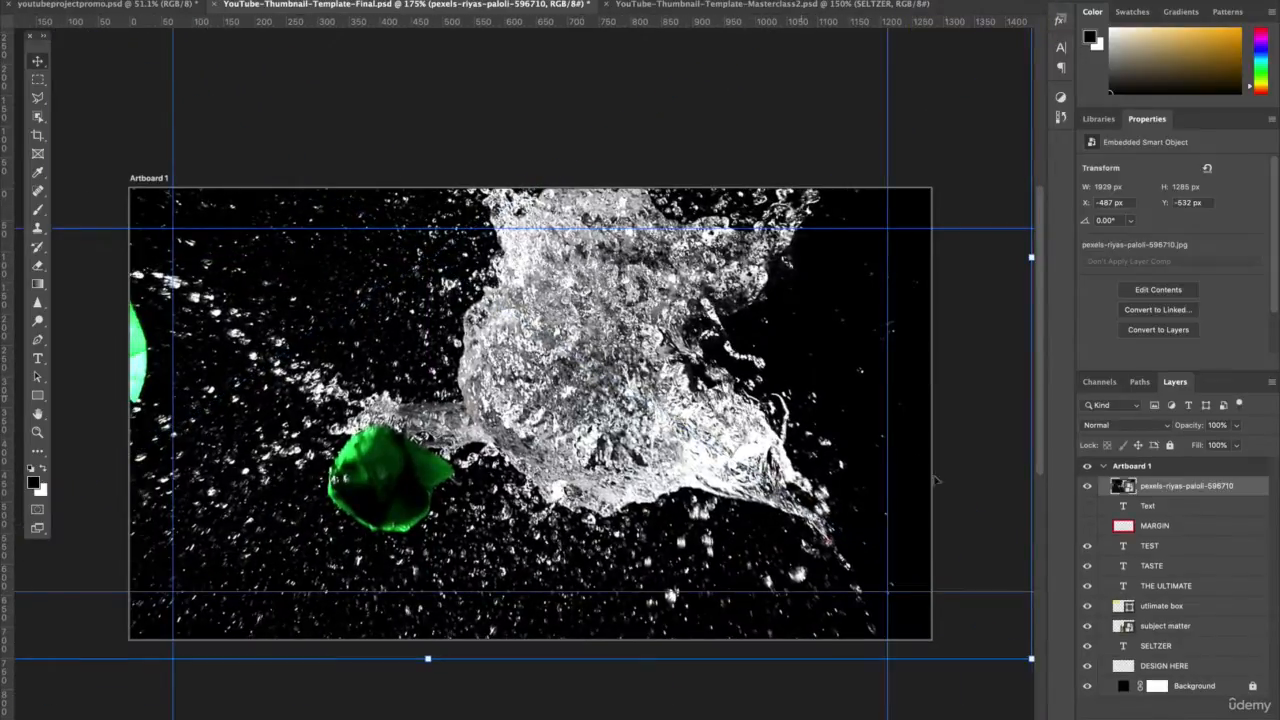
Reorder the splash layer directly above the Background layer and shift the image down to about X -472, Y -323 px
{"action": "left_click_drag", "start_coordinate": [1218, 497], "coordinate": [1175, 679]}
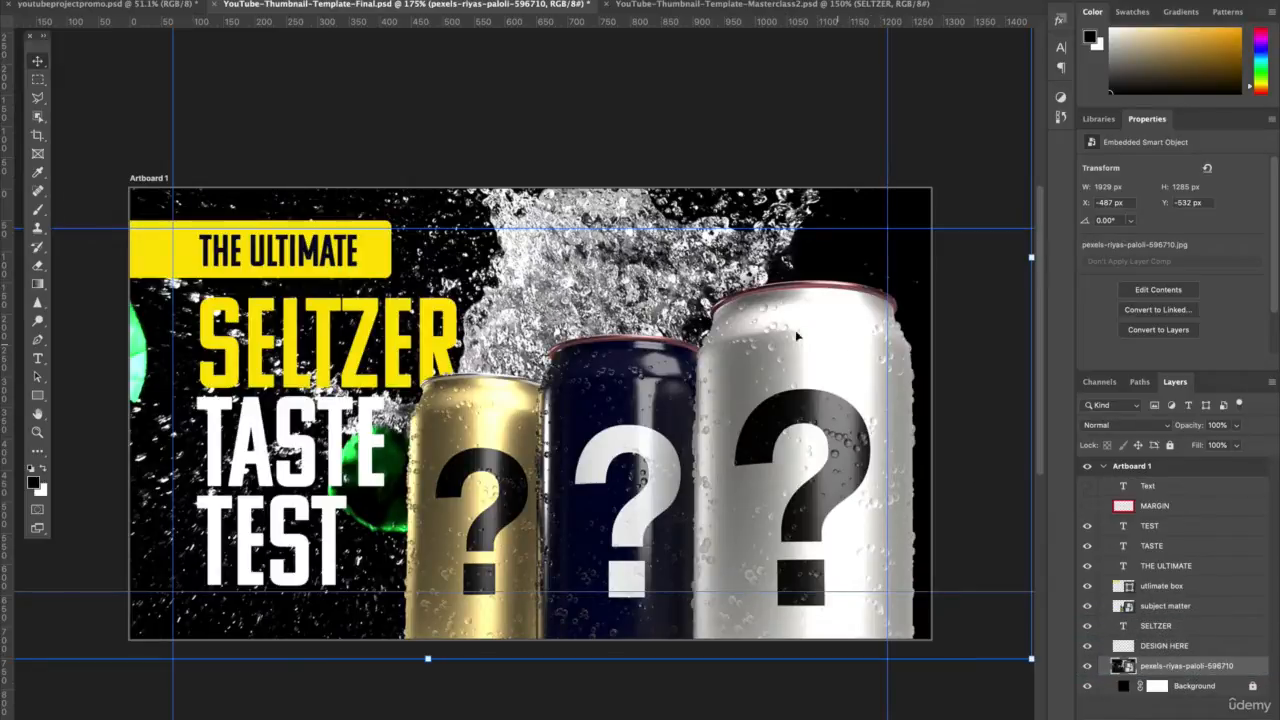
{"action": "left_click_drag", "start_coordinate": [607, 302], "coordinate": [606, 559]}
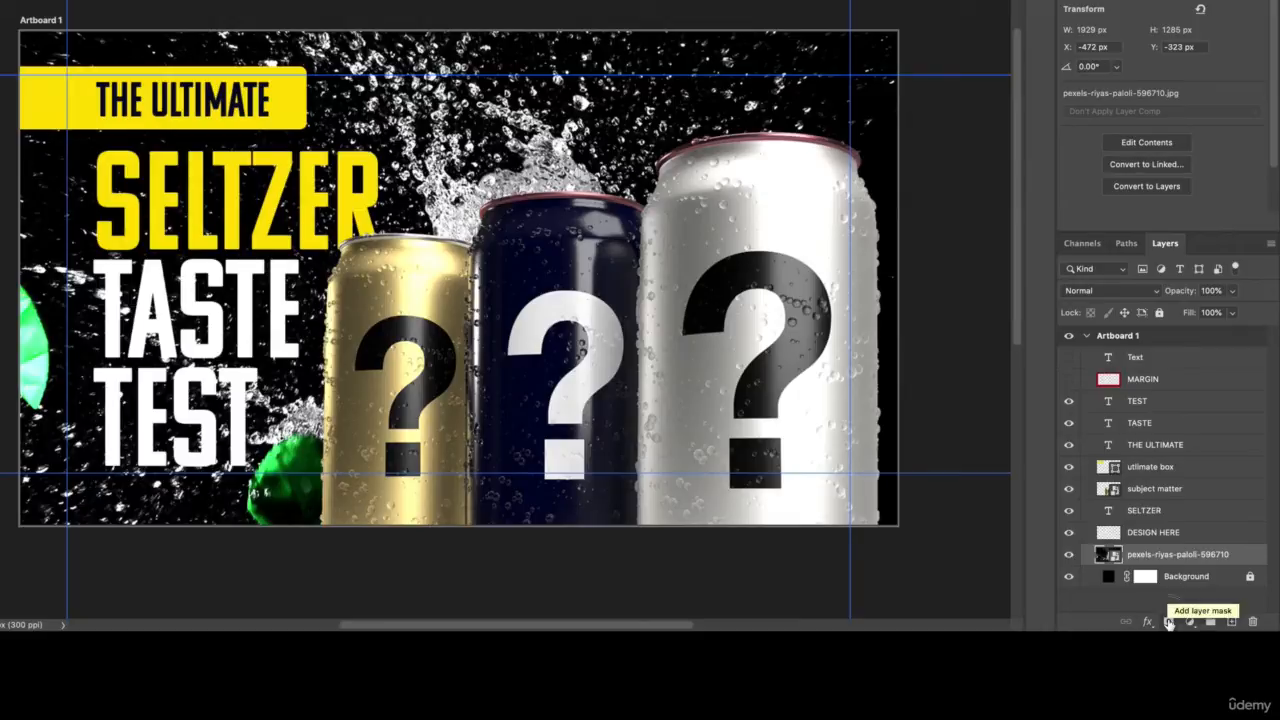
Add a layer mask to the splash layer and paint out the two green pieces in black with a 236 px Soft Round brush
{"action": "left_click", "coordinate": [1169, 622]}
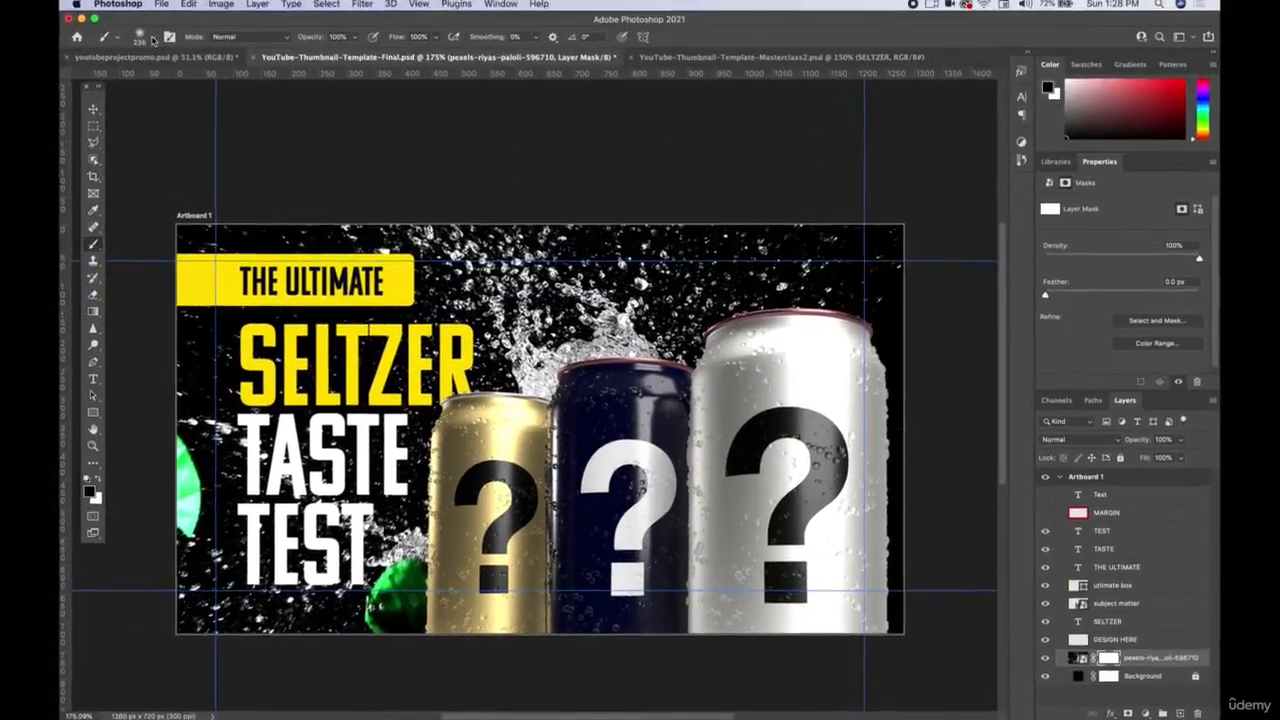
{"action": "left_click", "coordinate": [153, 40]}
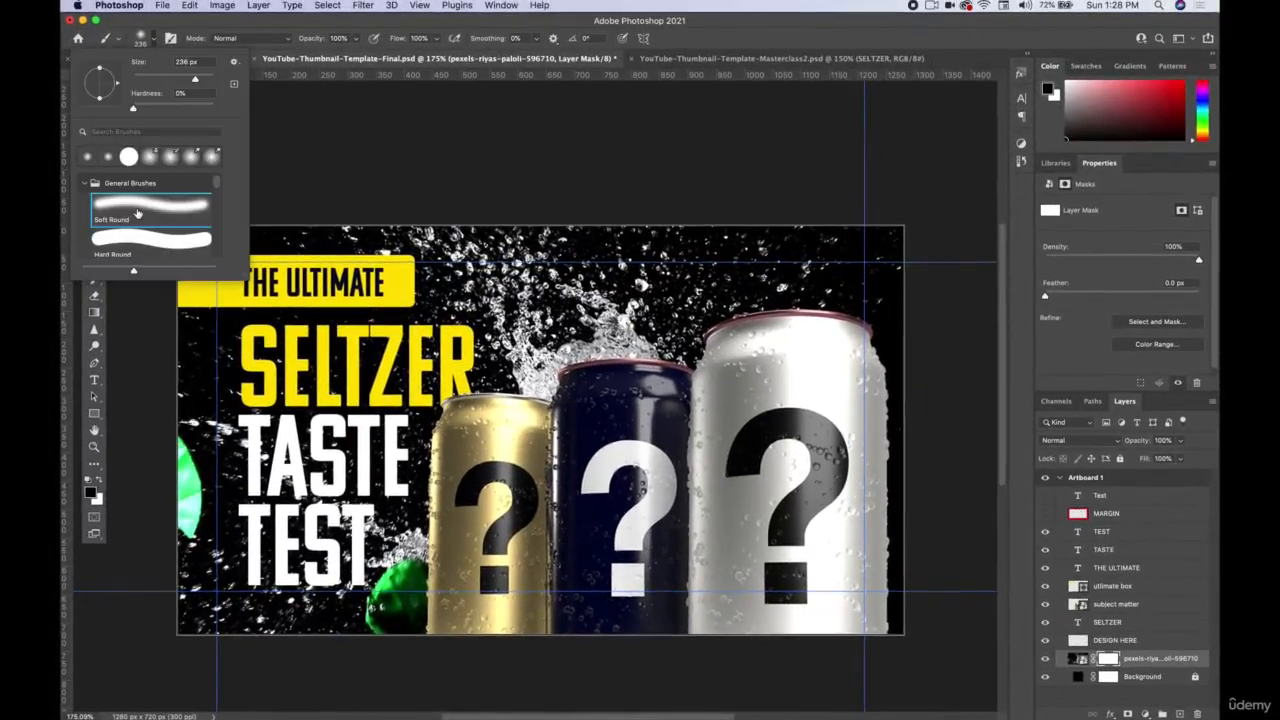
{"action": "left_click", "coordinate": [154, 40]}
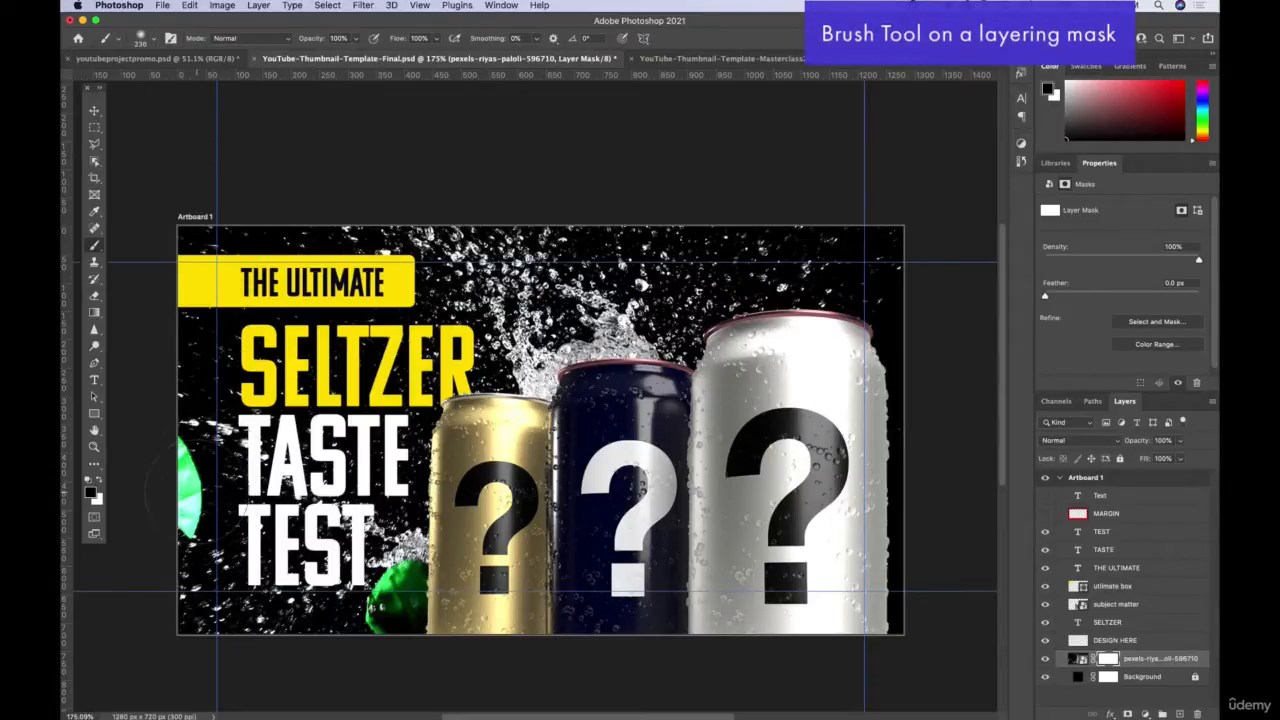
{"action": "mouse_move", "coordinate": [192, 514]}
{"action": "left_mouse_down"}
{"action": "mouse_move", "coordinate": [175, 450]}
{"action": "mouse_move", "coordinate": [156, 553]}
{"action": "left_mouse_up"}
{"action": "mouse_move", "coordinate": [350, 600]}
{"action": "left_mouse_down"}
{"action": "mouse_move", "coordinate": [417, 607]}
{"action": "mouse_move", "coordinate": [415, 577]}
{"action": "mouse_move", "coordinate": [445, 610]}
{"action": "left_mouse_up"}
{"action": "key", "text": "v"}
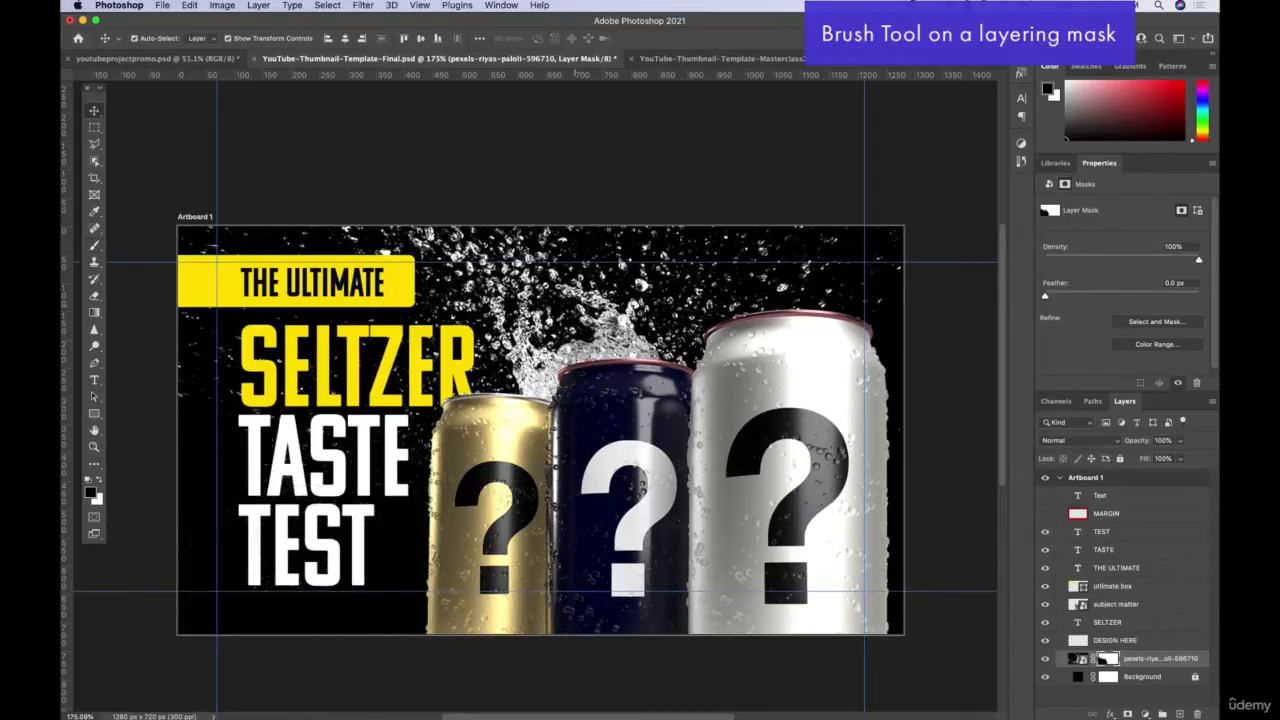
Unlock the Background layer
{"action": "double_click", "coordinate": [1157, 677]}
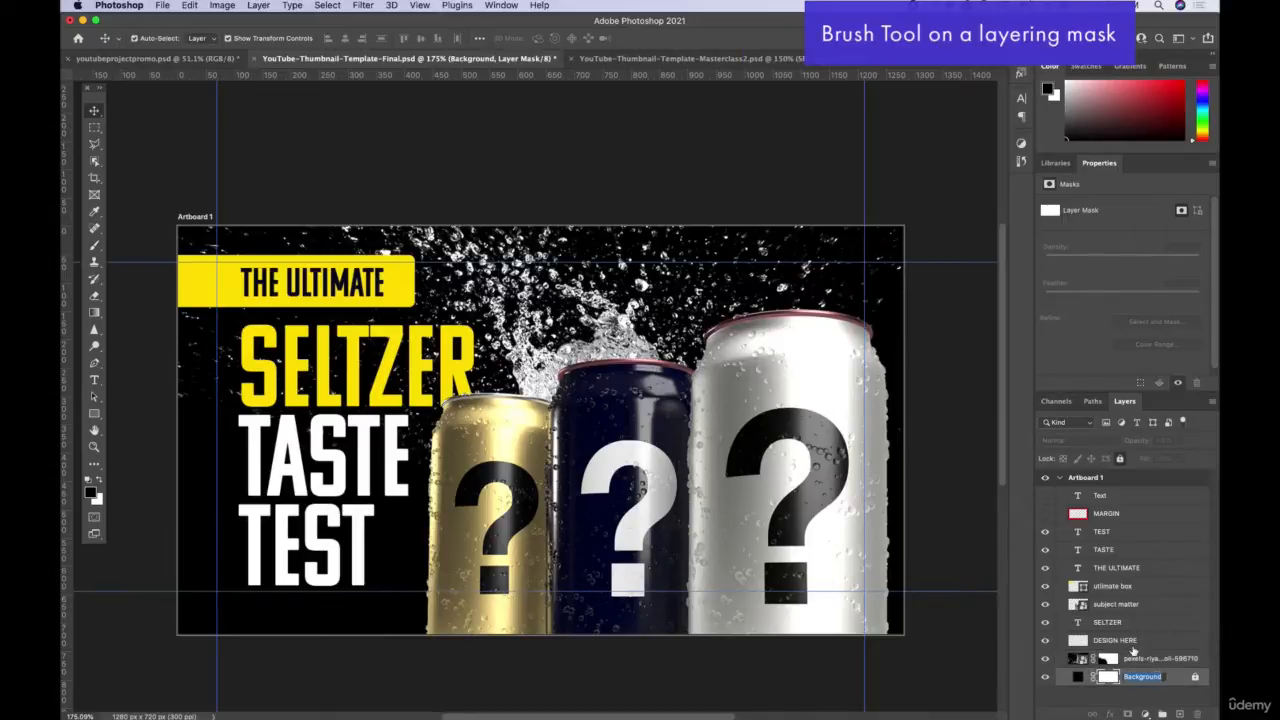
{"action": "double_click", "coordinate": [1173, 681]}
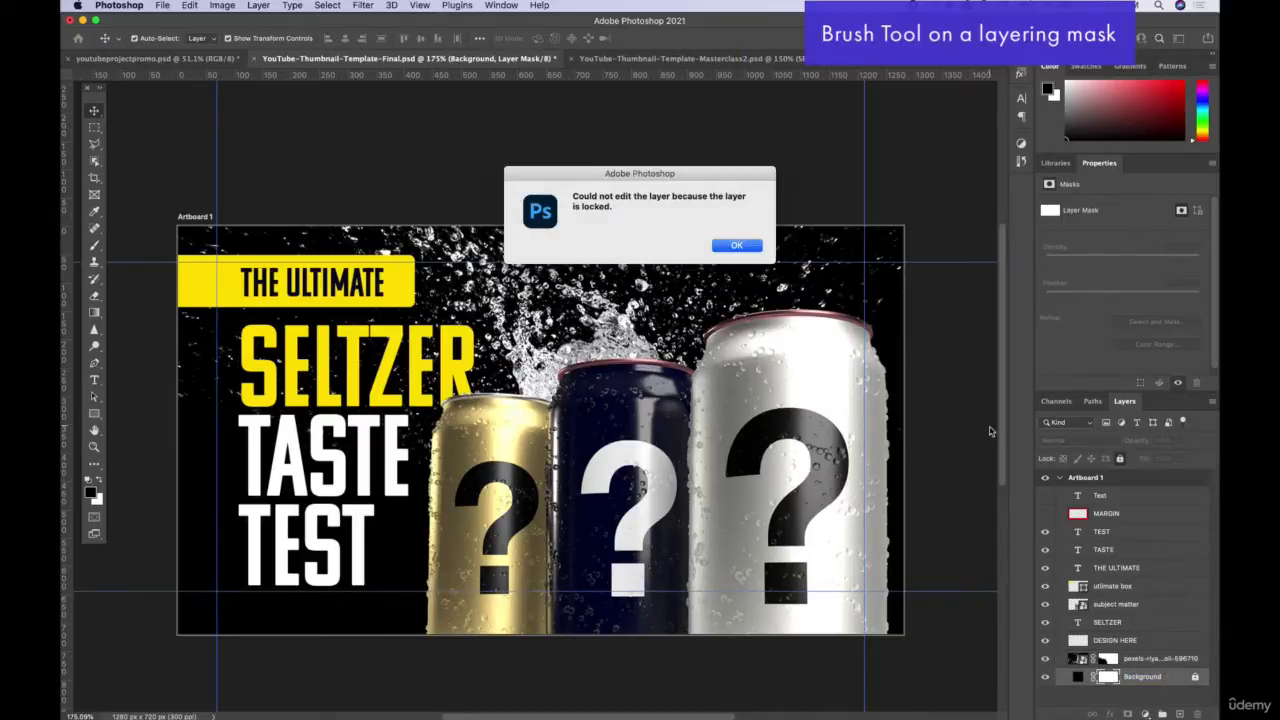
{"action": "left_click", "coordinate": [734, 245]}
{"action": "left_click", "coordinate": [1119, 459]}
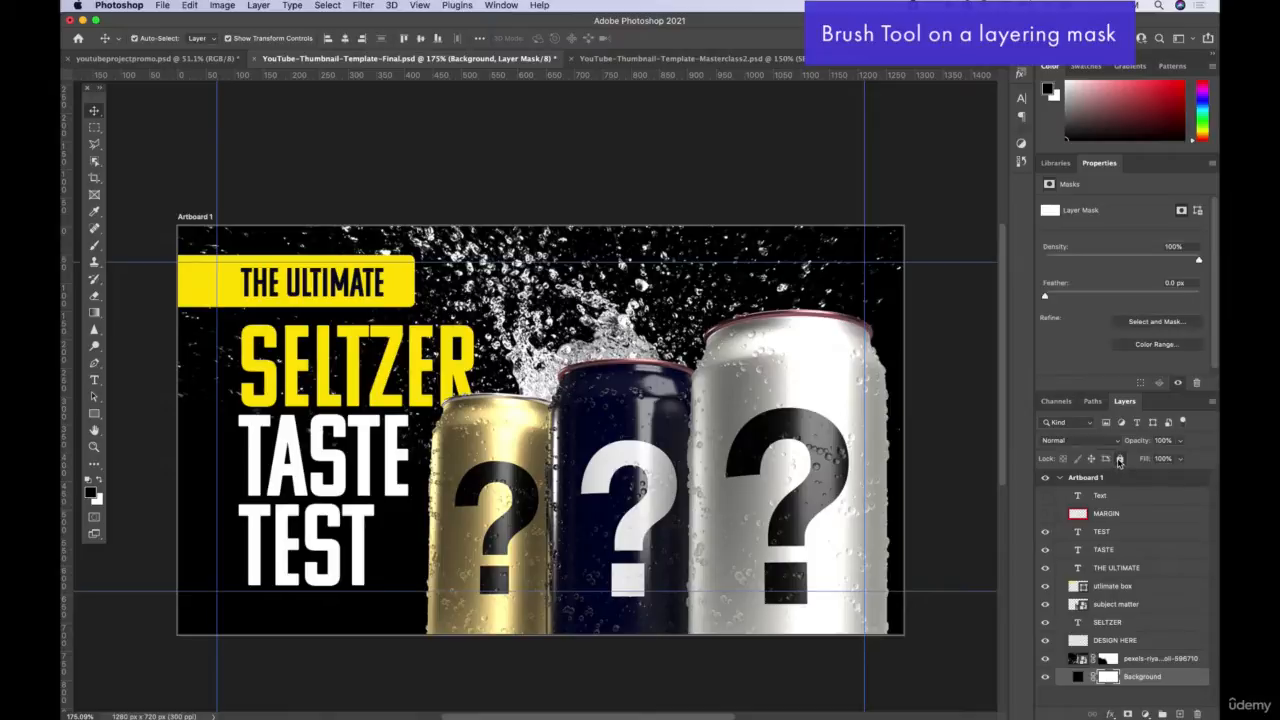
Change the Background layer's solid color to red, ff0000
{"action": "left_click", "coordinate": [1080, 660]}
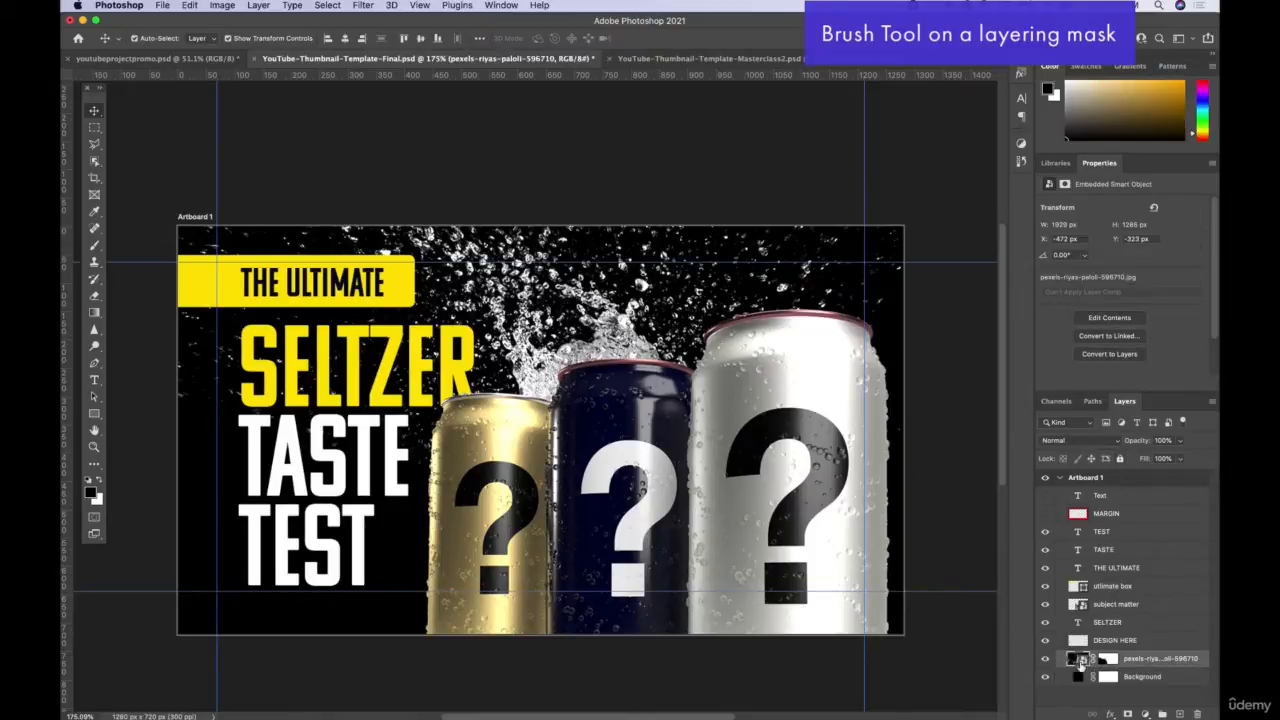
{"action": "double_click", "coordinate": [1080, 679]}
{"action": "left_click_drag", "start_coordinate": [891, 294], "coordinate": [914, 267]}
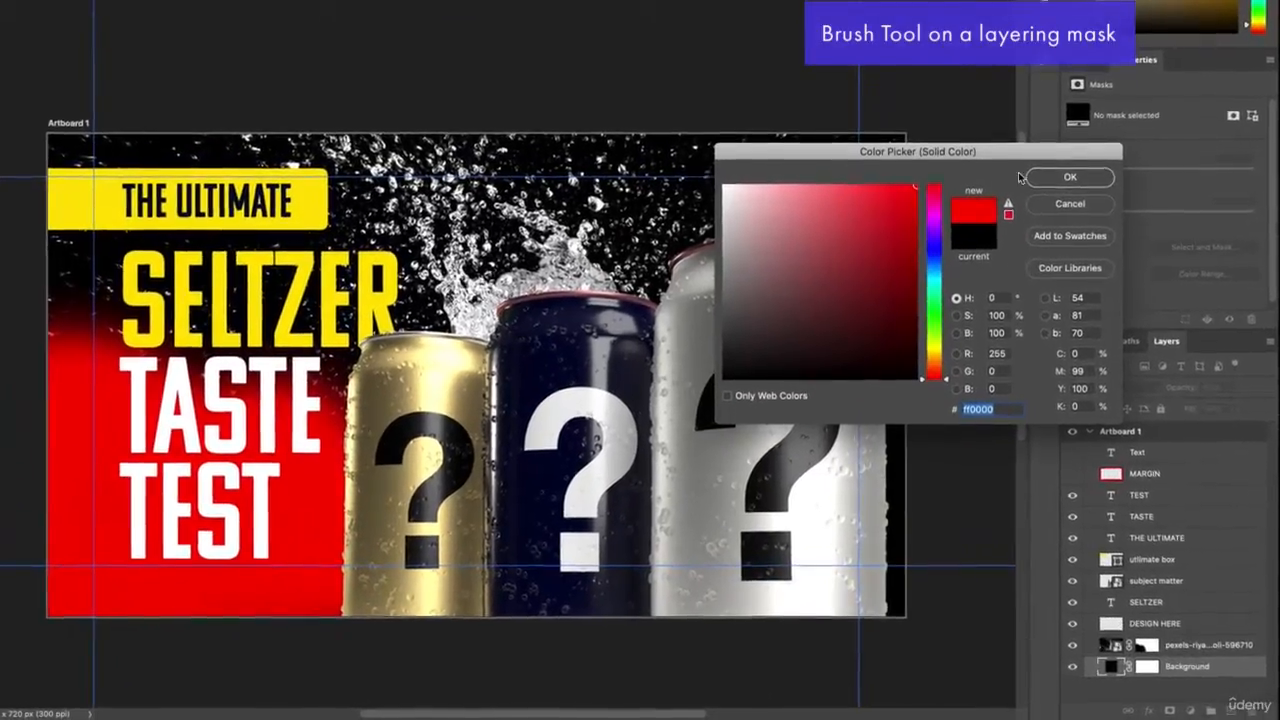
{"action": "left_click", "coordinate": [1062, 177]}
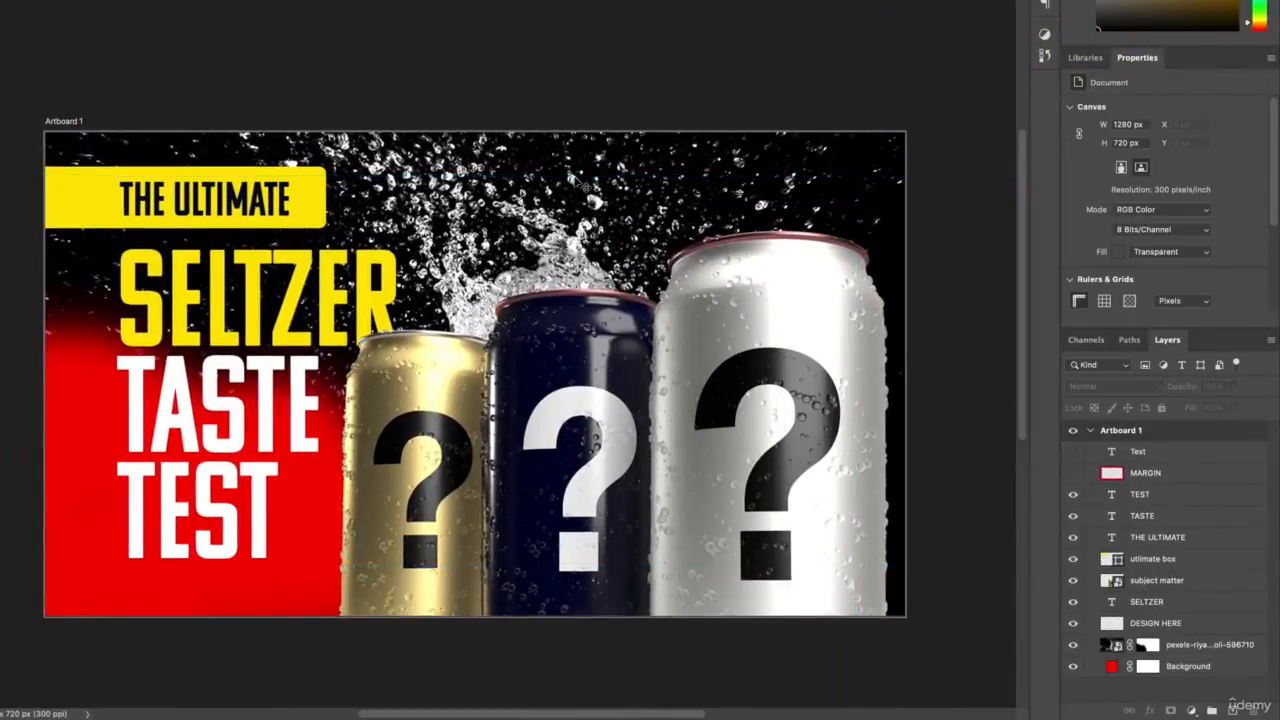
Set the splash layer's blending mode to Screen
{"action": "left_click", "coordinate": [540, 232]}
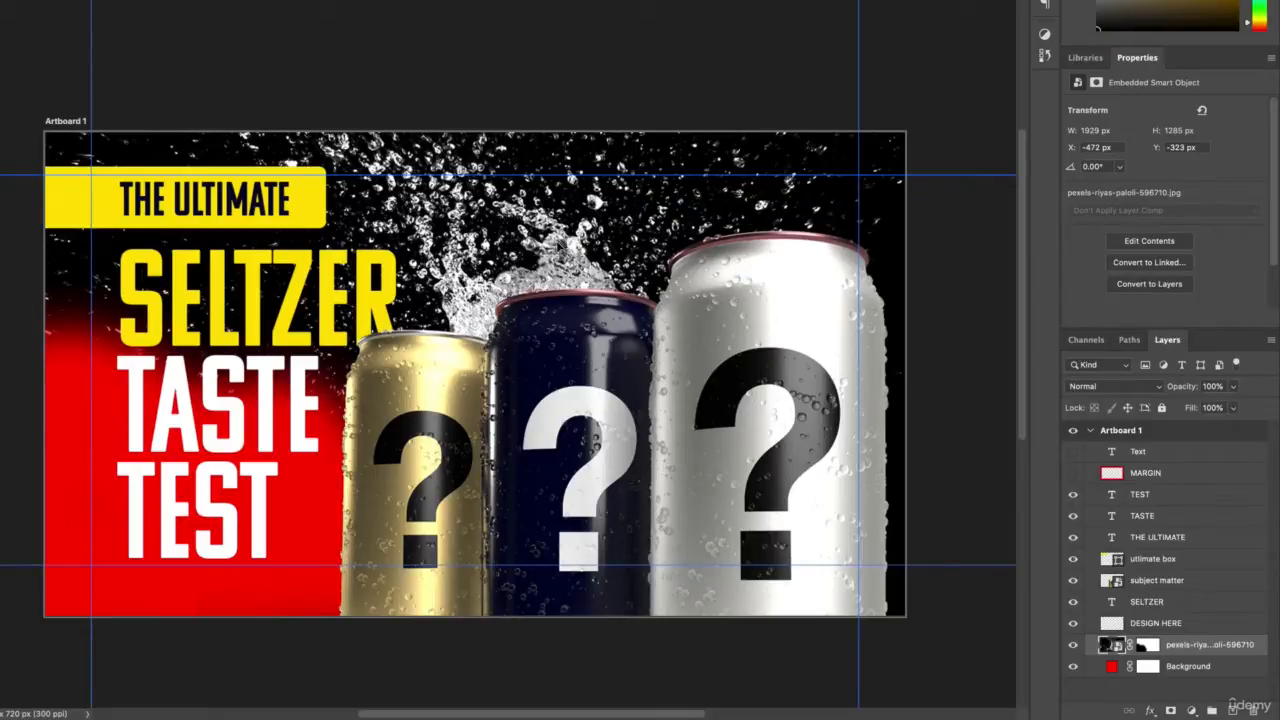
{"action": "left_click", "coordinate": [1098, 388]}
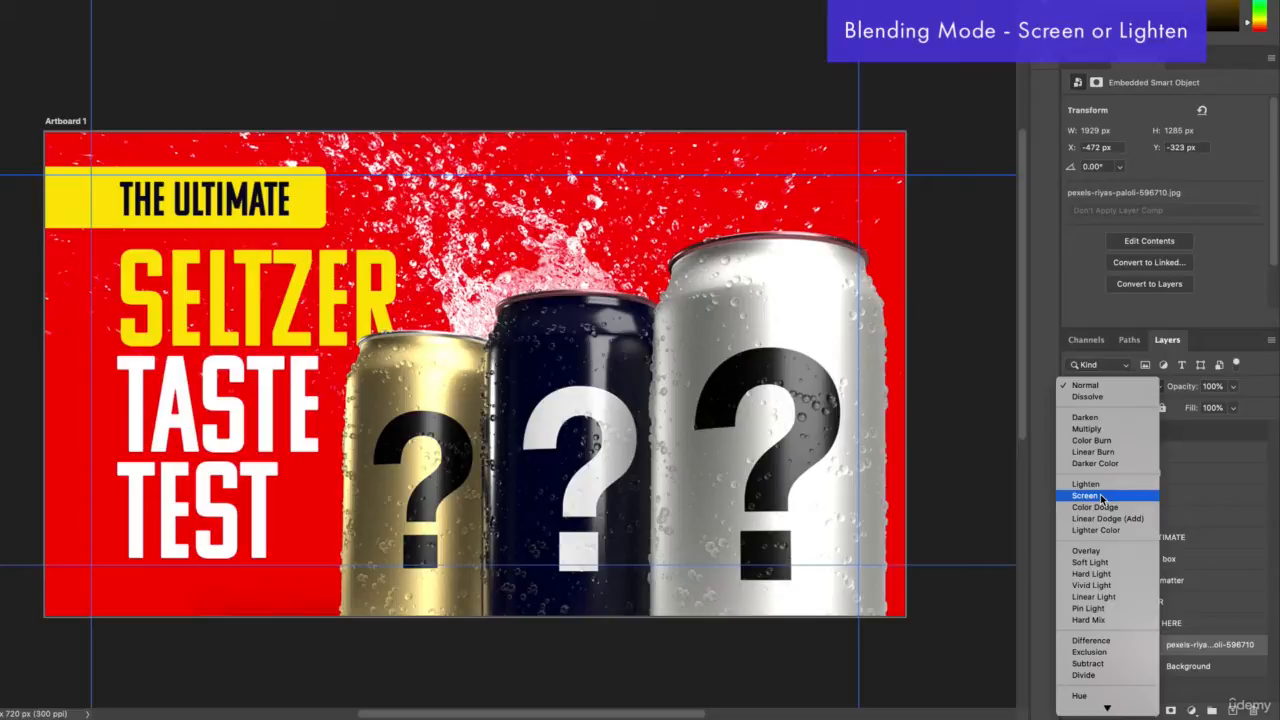
{"action": "left_click", "coordinate": [1100, 497]}
Try muted red and dark blue as the Background layer's solid color, and discard the color change
{"action": "left_click", "coordinate": [1109, 674]}
{"action": "double_click", "coordinate": [1109, 674]}
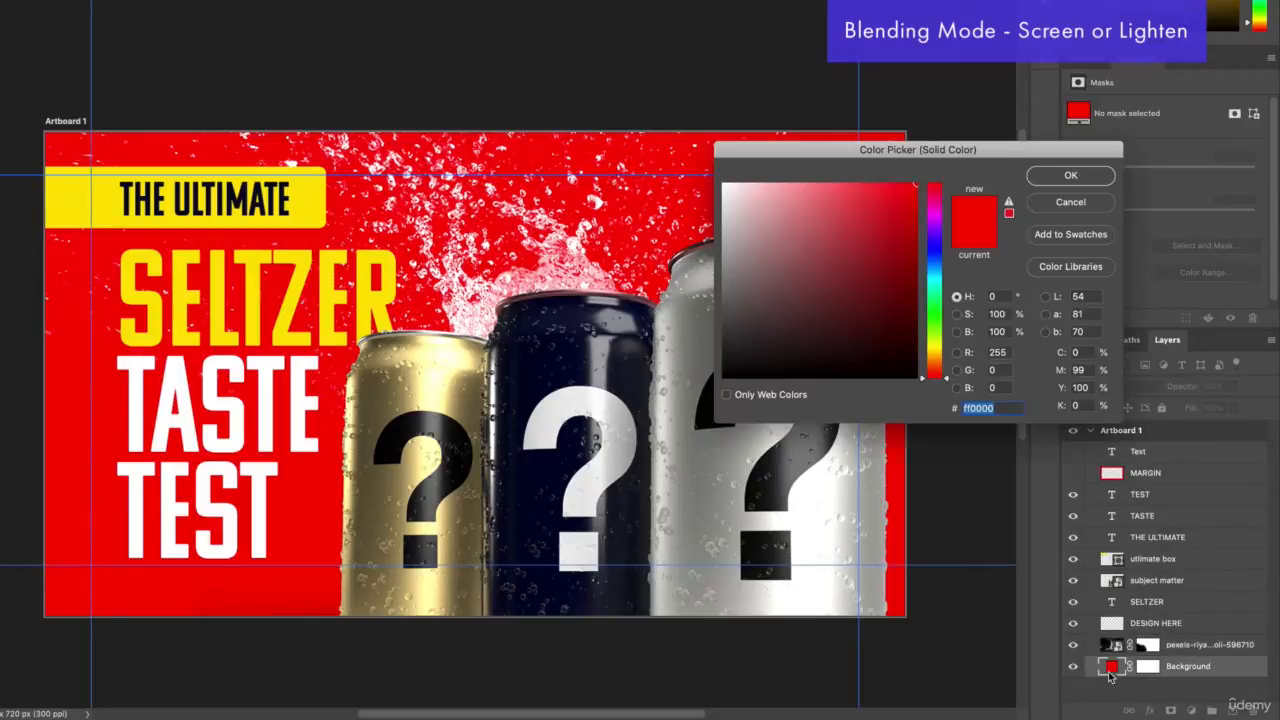
{"action": "left_click", "coordinate": [818, 230]}
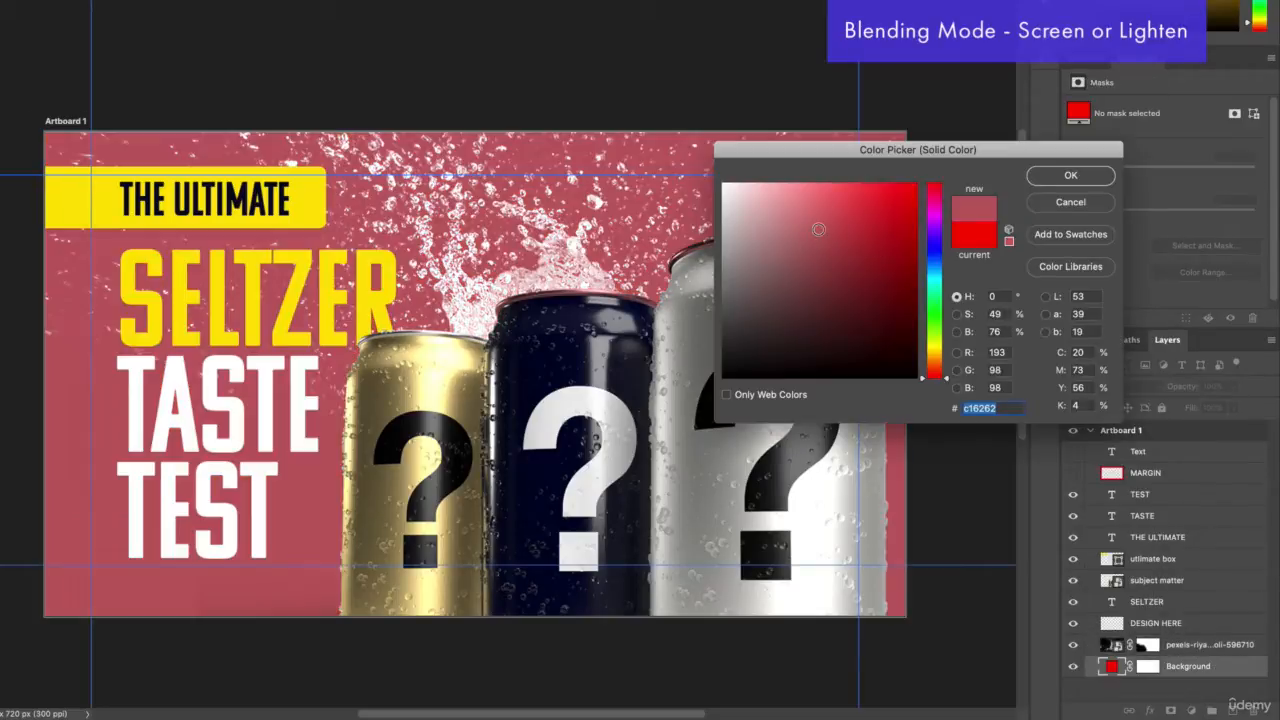
{"action": "left_click", "coordinate": [936, 249]}
{"action": "left_click", "coordinate": [895, 320]}
{"action": "left_click_drag", "start_coordinate": [895, 320], "coordinate": [921, 315]}
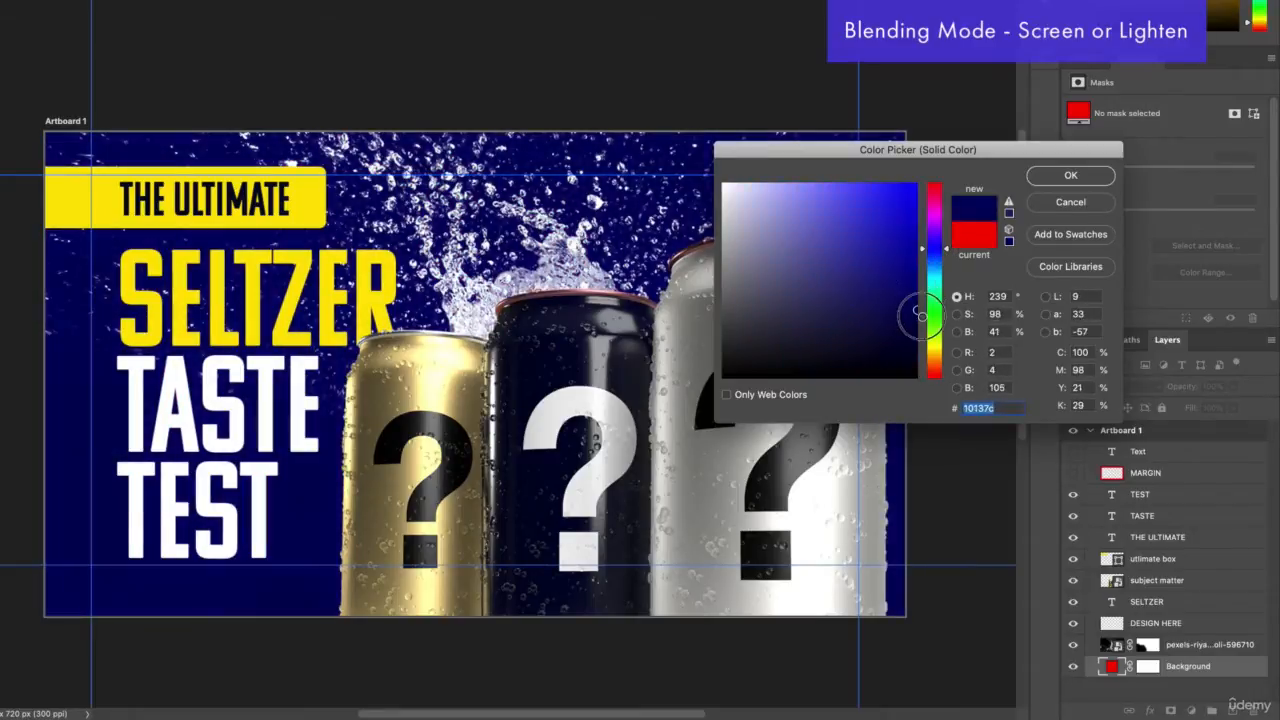
{"action": "left_click", "coordinate": [1068, 203]}
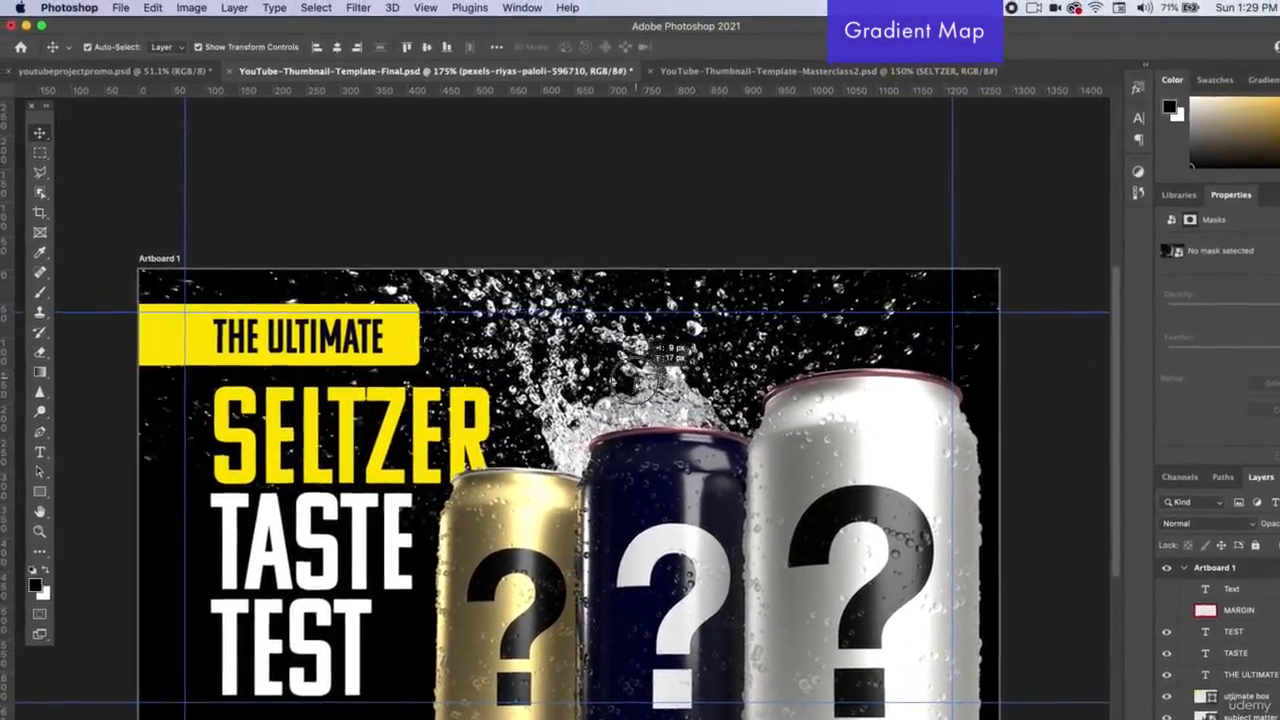
Try a black-to-yellow Gradient Map on the splash image, sampling the yellow from the SELTZER lettering, and cancel the adjustment
{"action": "left_click", "coordinate": [192, 8]}
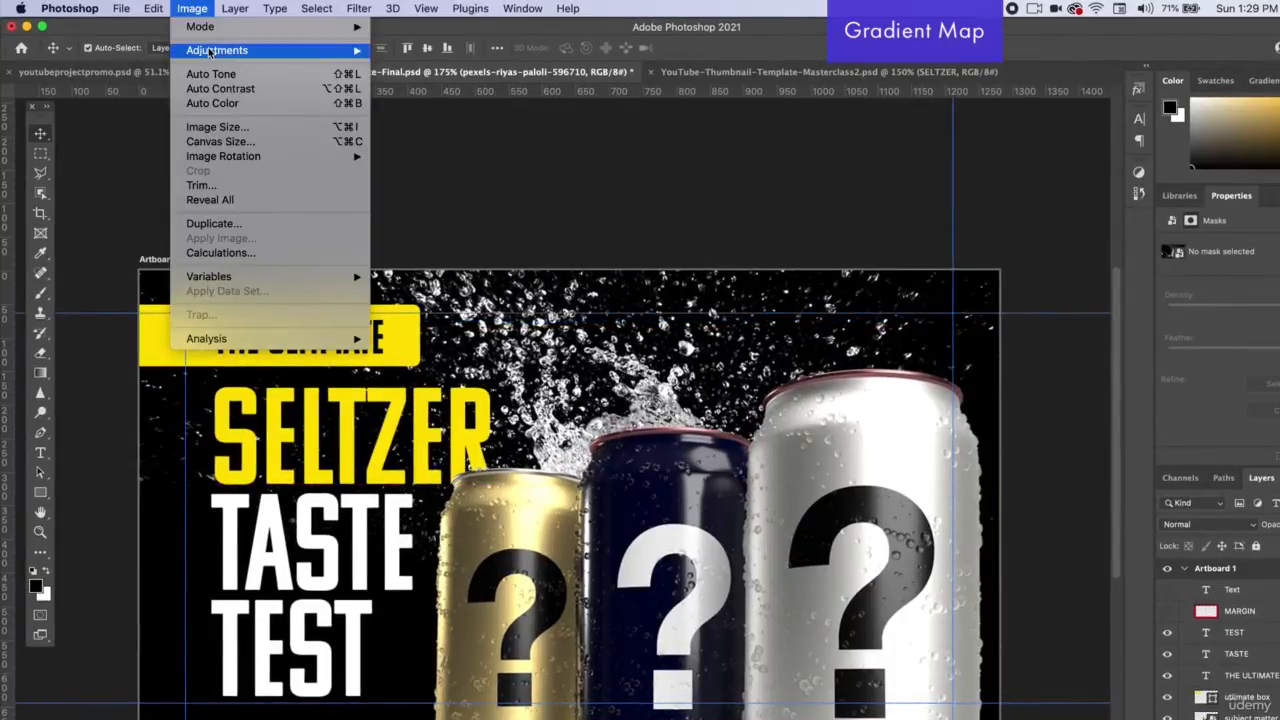
{"action": "mouse_move", "coordinate": [210, 52]}
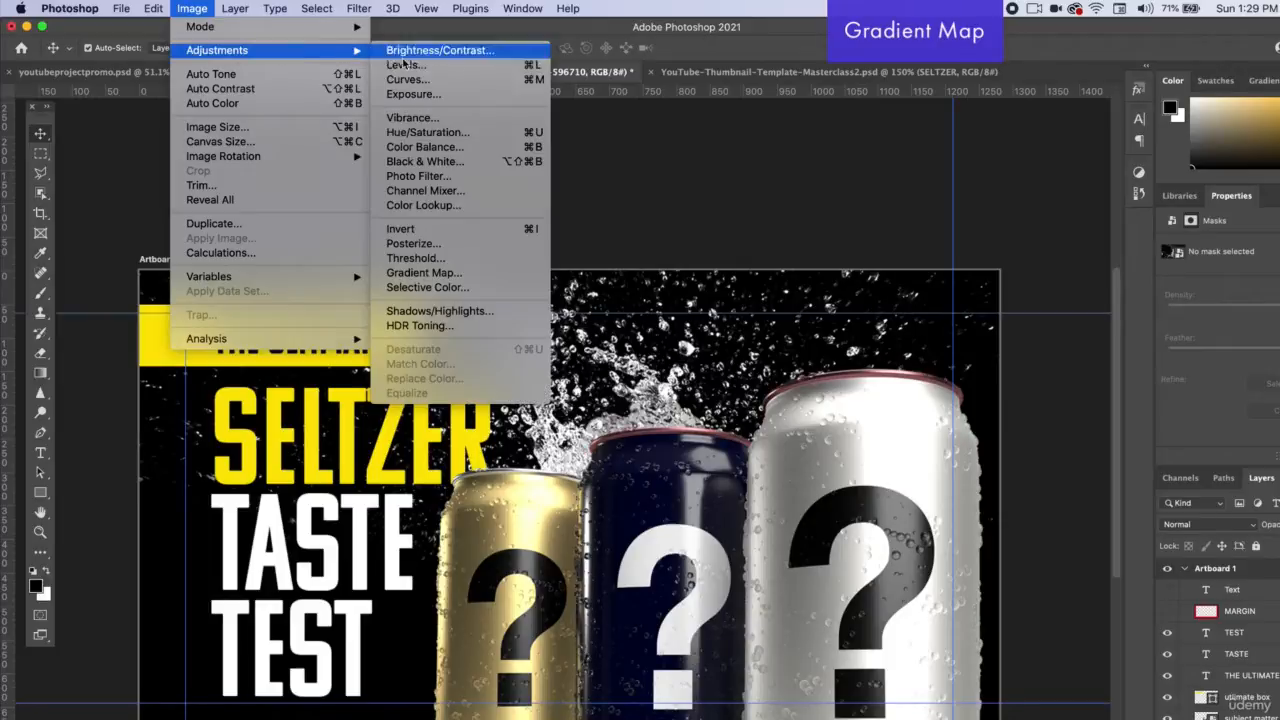
{"action": "left_click", "coordinate": [424, 272]}
{"action": "left_click_drag", "start_coordinate": [664, 249], "coordinate": [898, 274]}
{"action": "left_click", "coordinate": [867, 317]}
{"action": "left_click_drag", "start_coordinate": [841, 240], "coordinate": [912, 232]}
{"action": "left_click", "coordinate": [1158, 477]}
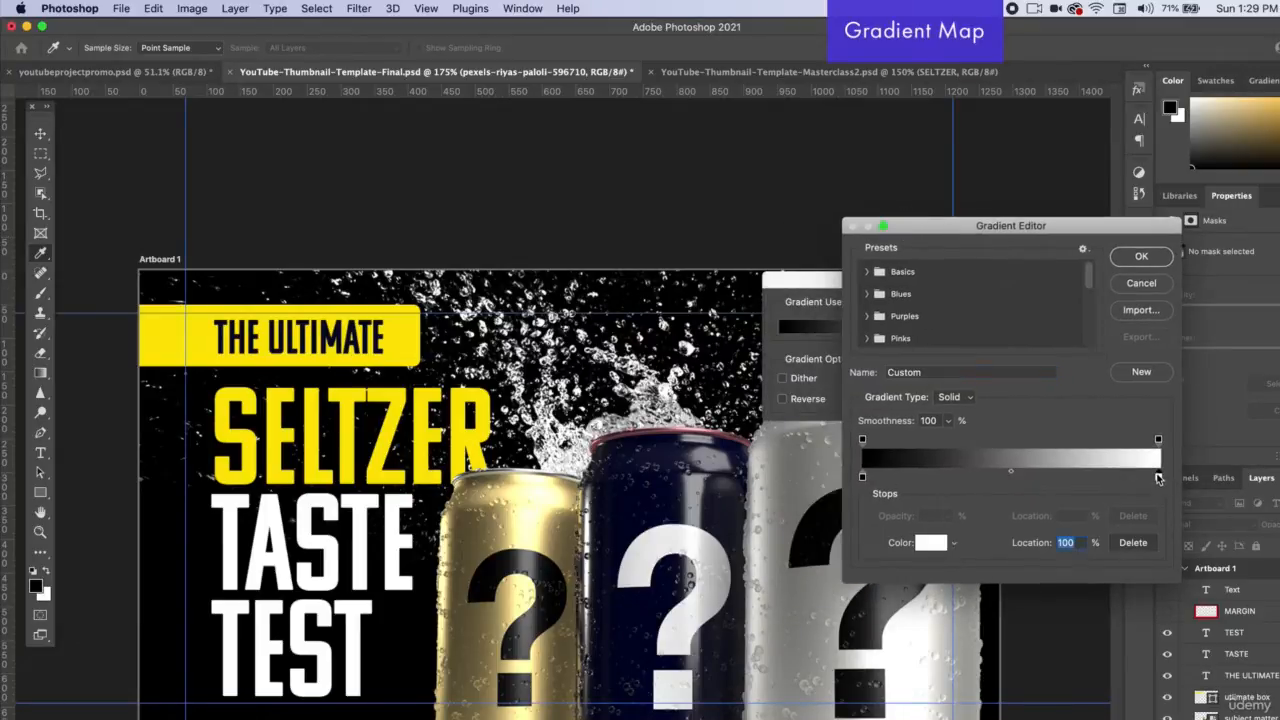
{"action": "left_click", "coordinate": [932, 542]}
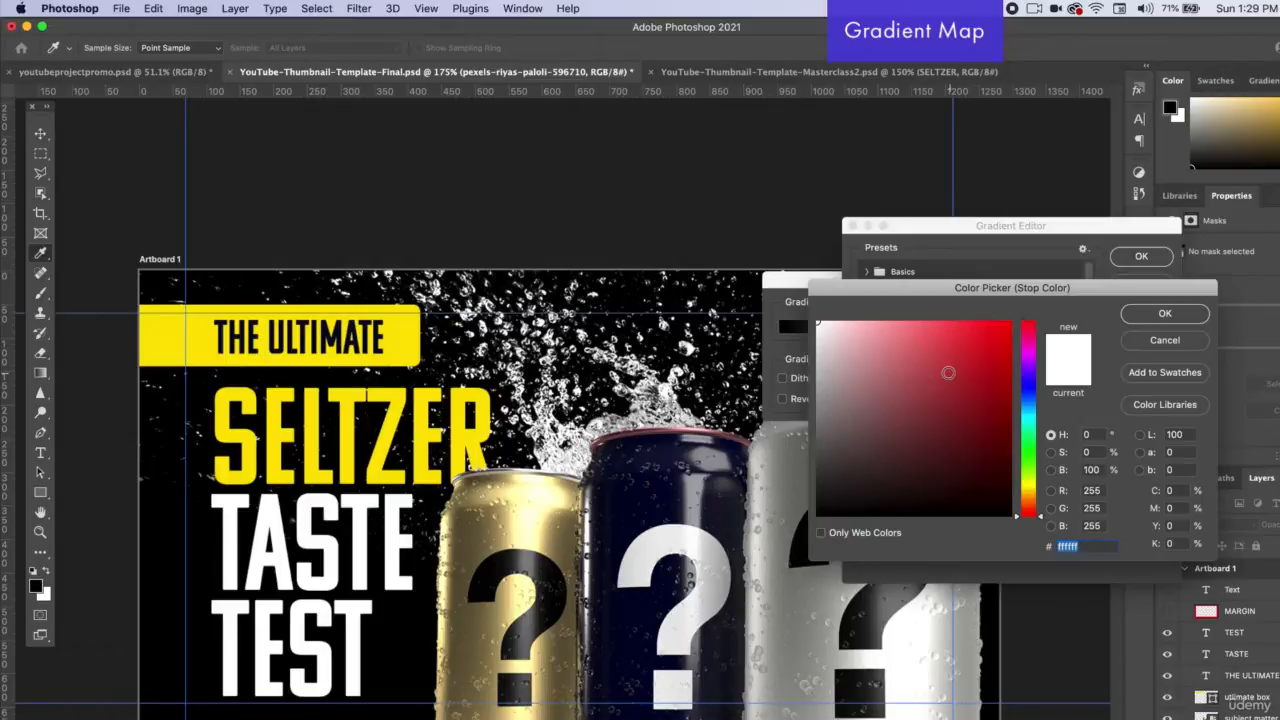
{"action": "left_click", "coordinate": [461, 436]}
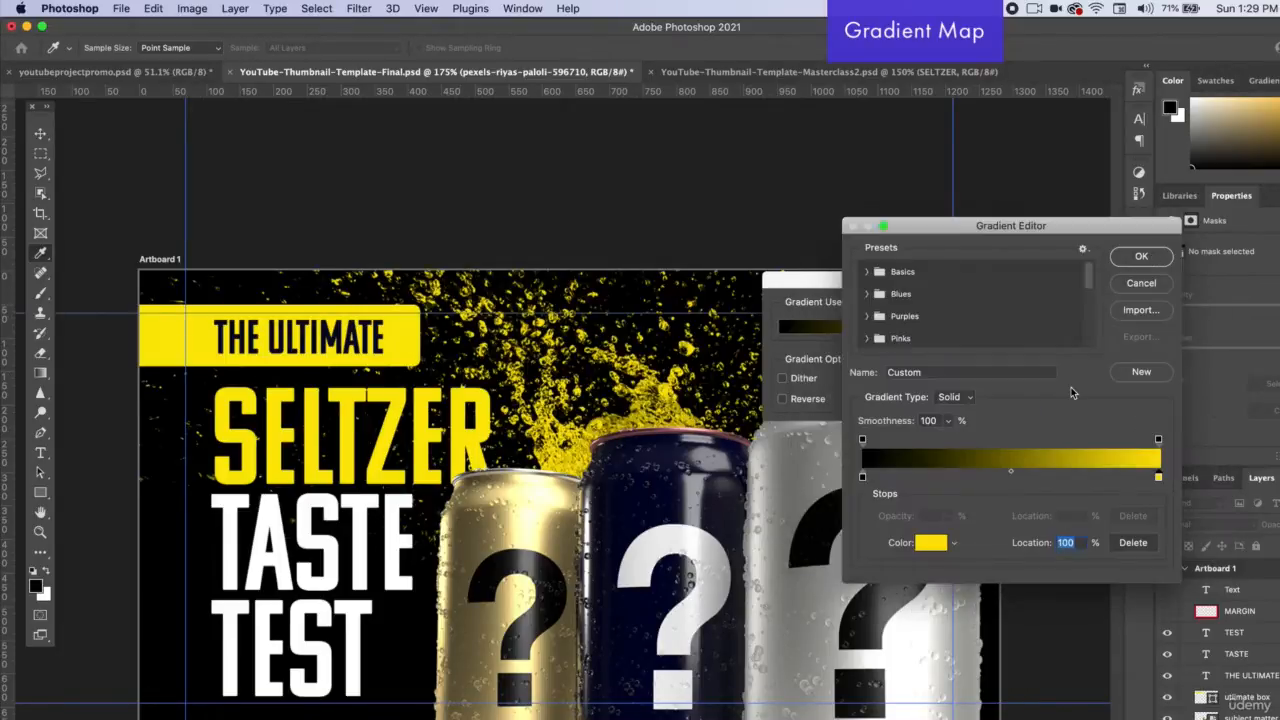
{"action": "left_click", "coordinate": [1140, 256]}
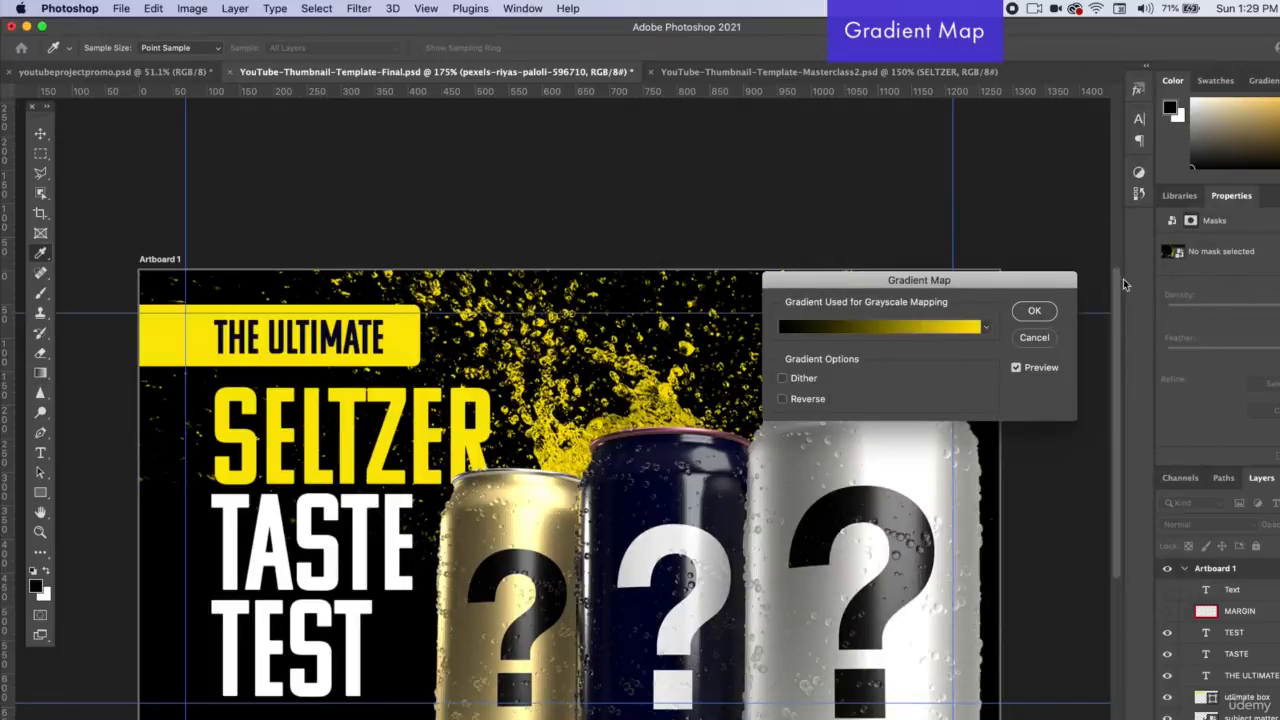
{"action": "left_click", "coordinate": [1034, 337]}
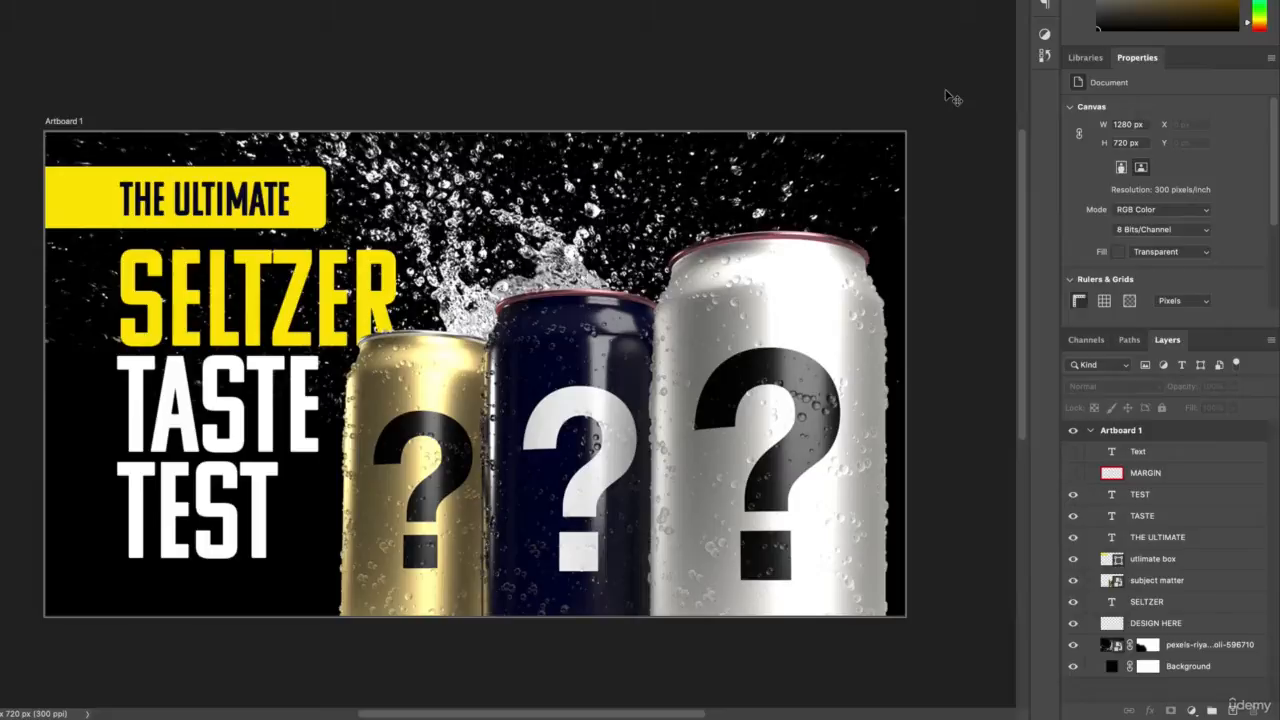
Select the SELTZER text layer and toggle its visibility to examine how it reads against the splash
{"action": "left_click", "coordinate": [266, 281]}
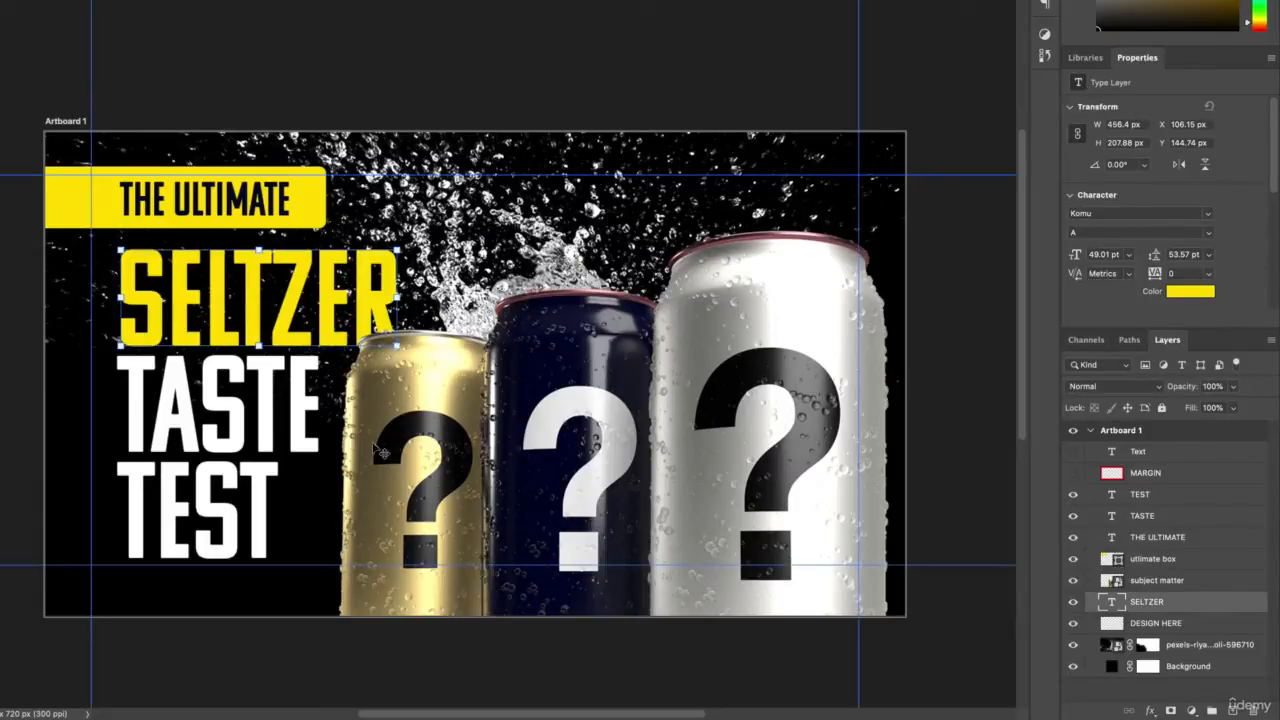
{"action": "scroll", "coordinate": [275, 372], "scroll_direction": "up", "scroll_amount": 3}
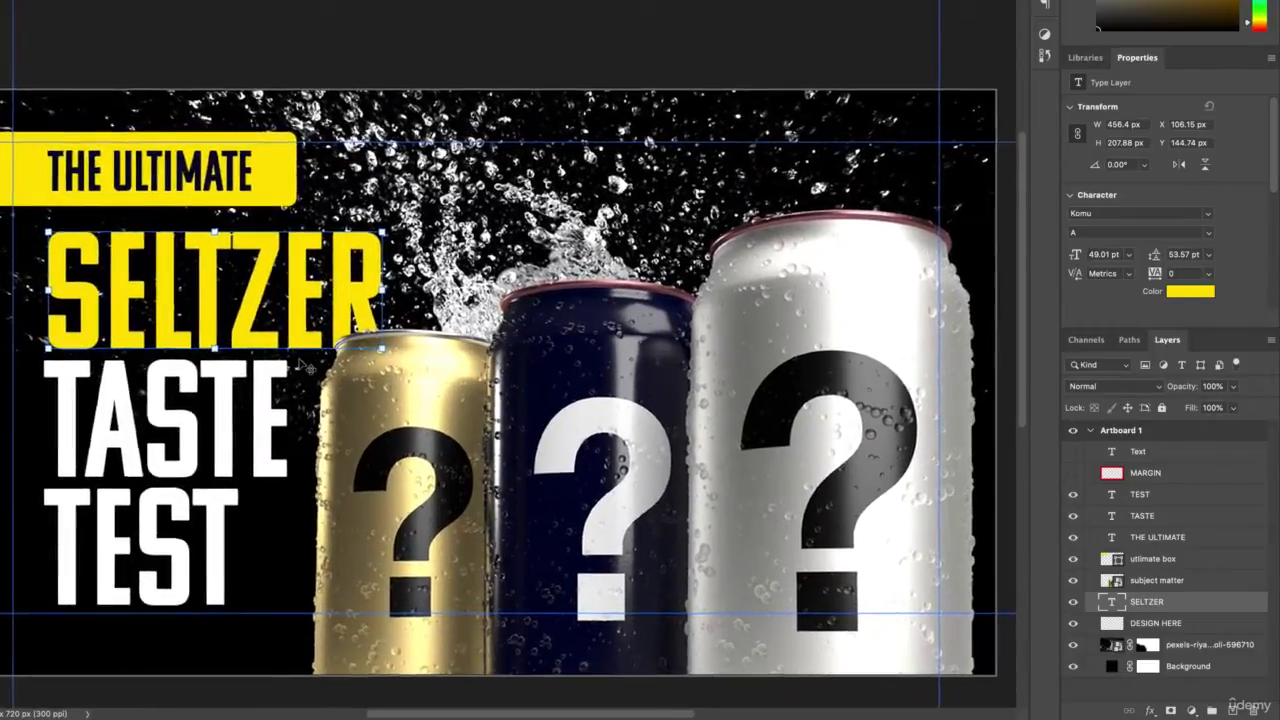
{"action": "scroll", "coordinate": [300, 366], "scroll_direction": "left", "scroll_amount": 3}
{"action": "scroll", "coordinate": [300, 366], "scroll_direction": "down", "scroll_amount": 2}
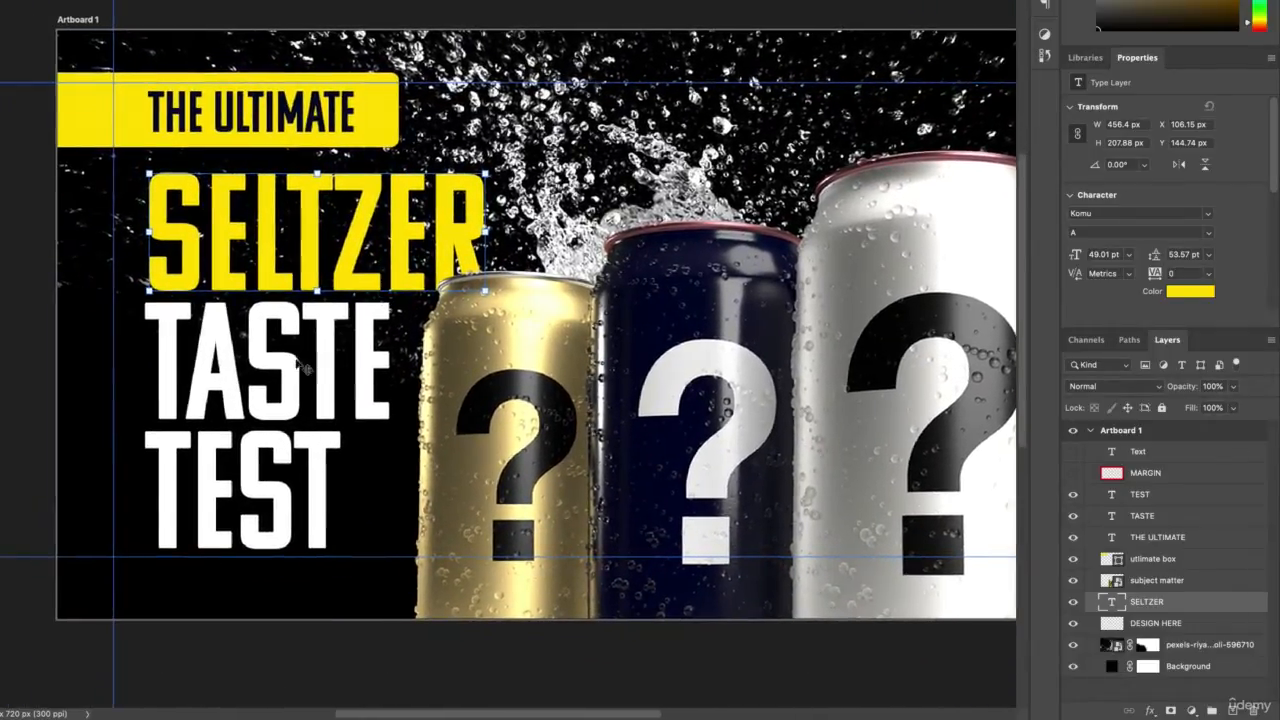
{"action": "scroll", "coordinate": [305, 368], "scroll_direction": "left", "scroll_amount": 2}
{"action": "scroll", "coordinate": [305, 368], "scroll_direction": "up", "scroll_amount": 1}
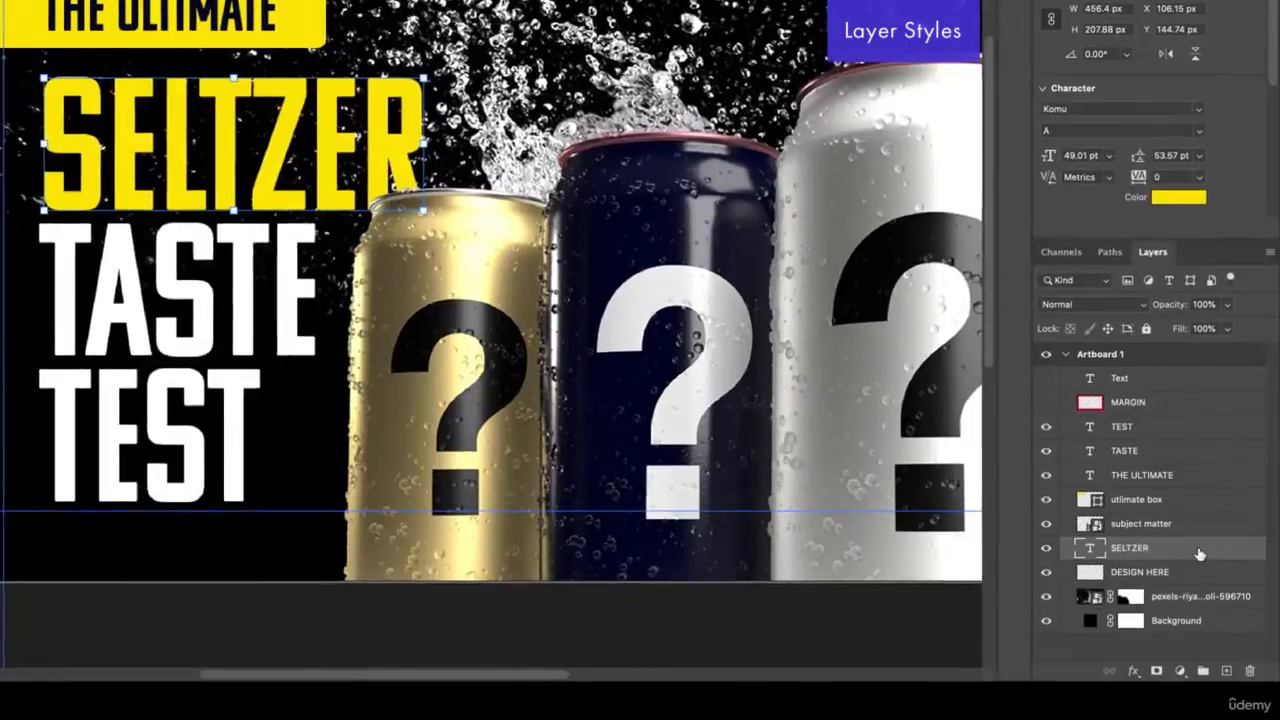
{"action": "left_click", "coordinate": [1061, 578]}
{"action": "left_click", "coordinate": [1046, 545]}
{"action": "left_click", "coordinate": [1046, 545]}
{"action": "left_click", "coordinate": [1046, 545]}
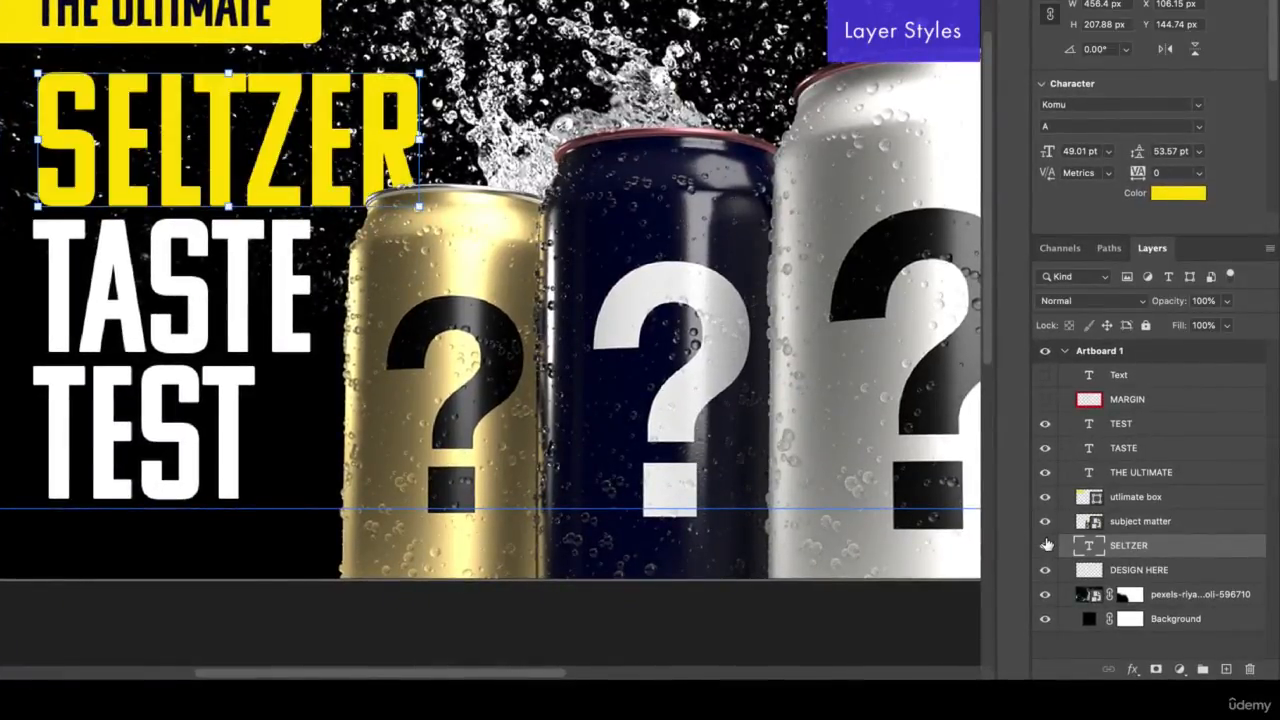
Add a Drop Shadow to the SELTZER layer with 100% opacity, 10 px distance and 114 px size
{"action": "double_click", "coordinate": [1197, 548]}
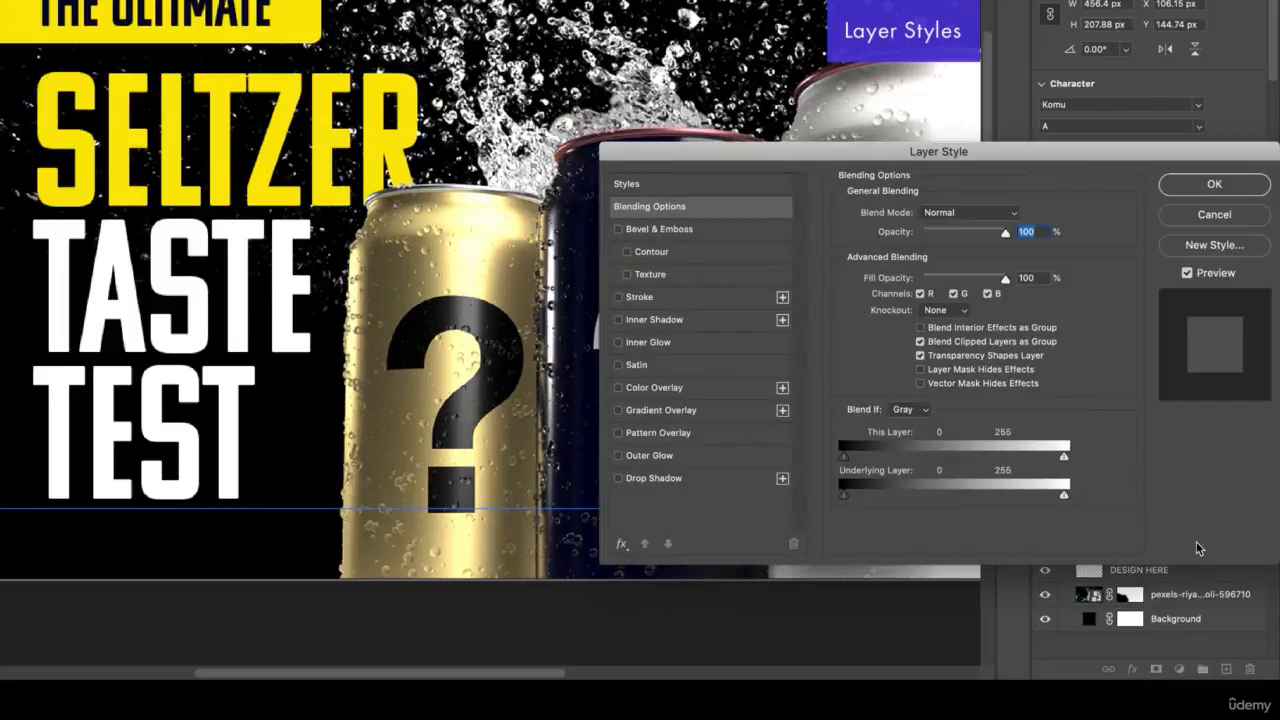
{"action": "left_click_drag", "start_coordinate": [1022, 158], "coordinate": [939, 61]}
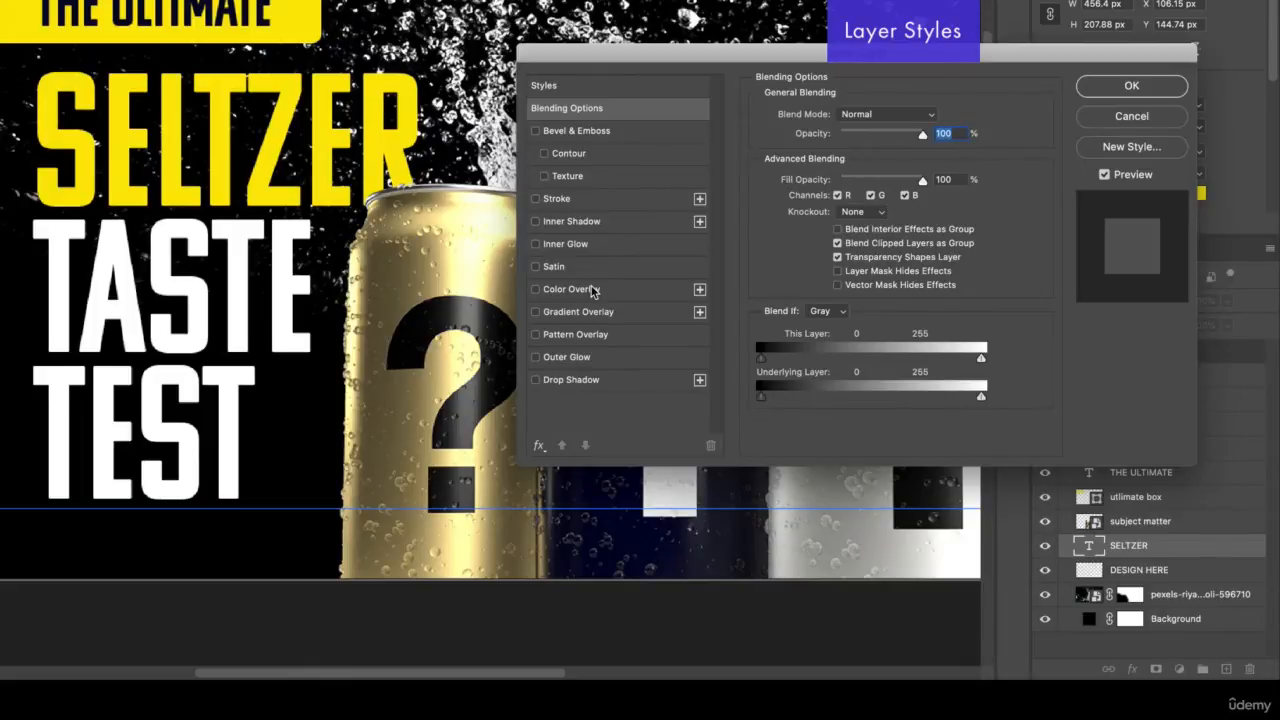
{"action": "left_click", "coordinate": [580, 386]}
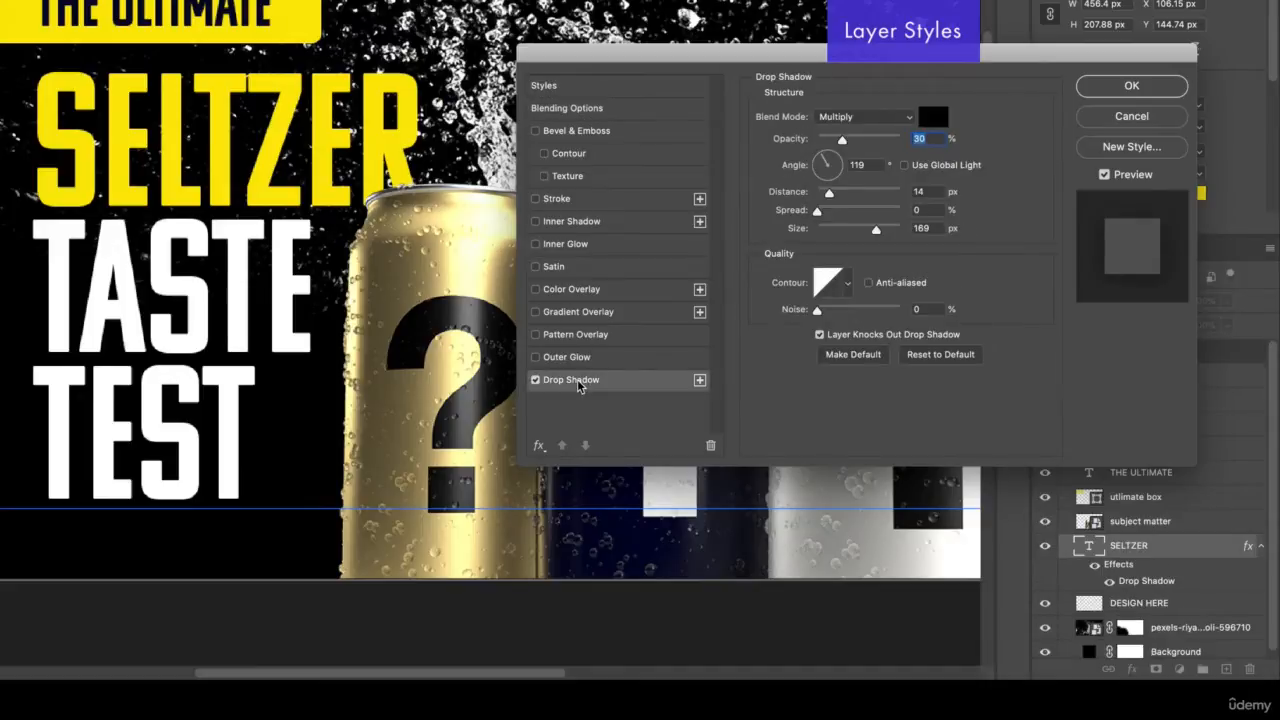
{"action": "left_click_drag", "start_coordinate": [829, 192], "coordinate": [858, 230]}
{"action": "left_click_drag", "start_coordinate": [842, 139], "coordinate": [921, 143]}
{"action": "left_click_drag", "start_coordinate": [838, 192], "coordinate": [825, 193]}
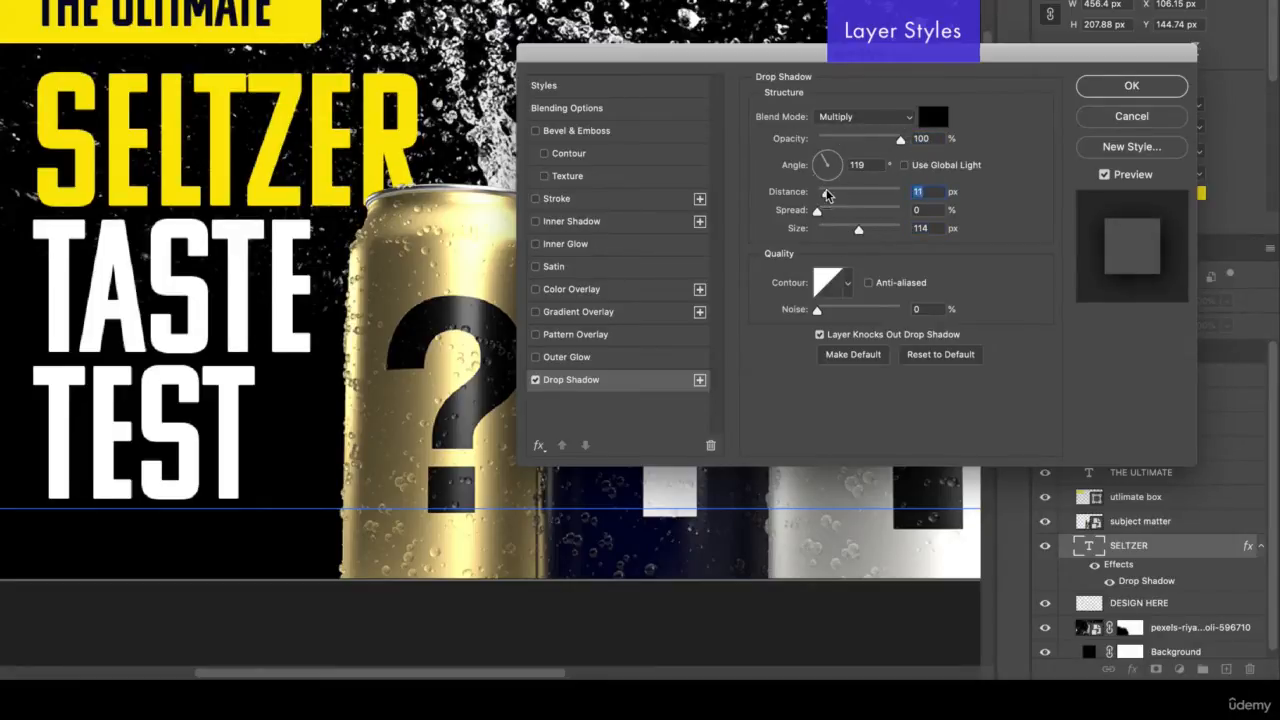
{"action": "left_click", "coordinate": [1095, 90]}
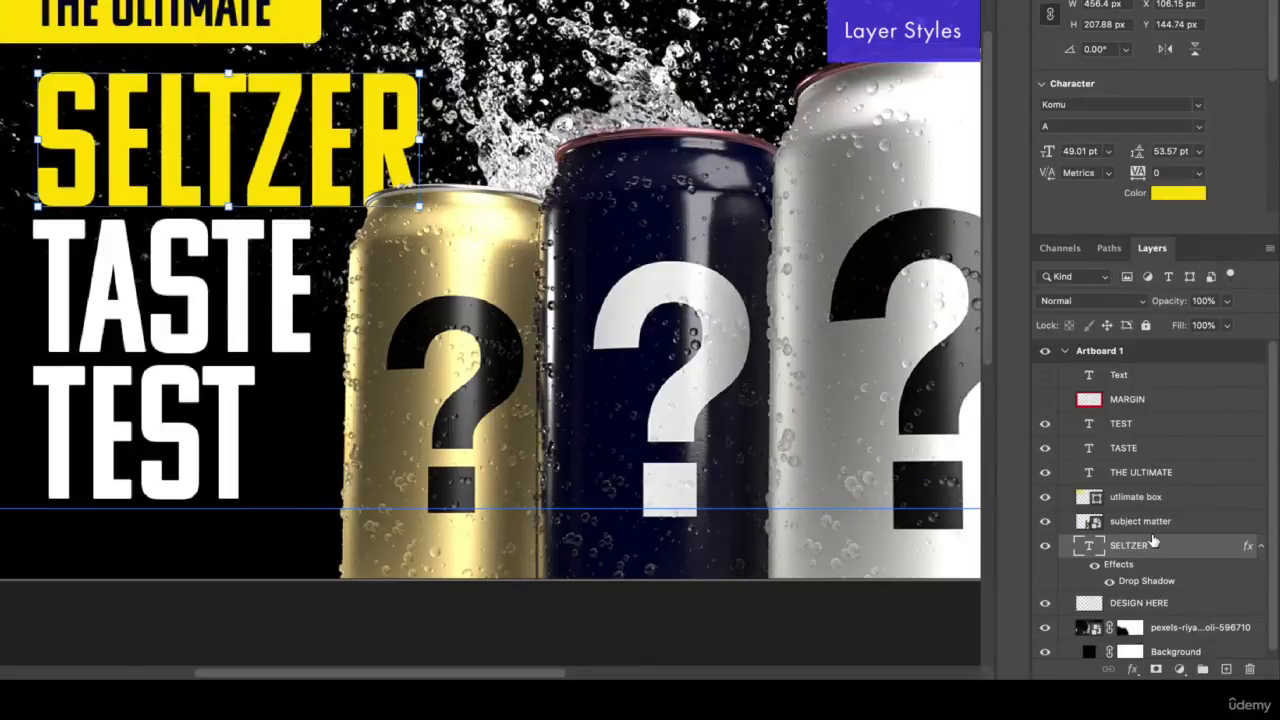
Move the SELTZER layer above the TEST layer, keeping it without a layer mask
{"action": "scroll", "coordinate": [1153, 541], "scroll_direction": "down", "scroll_amount": 1}
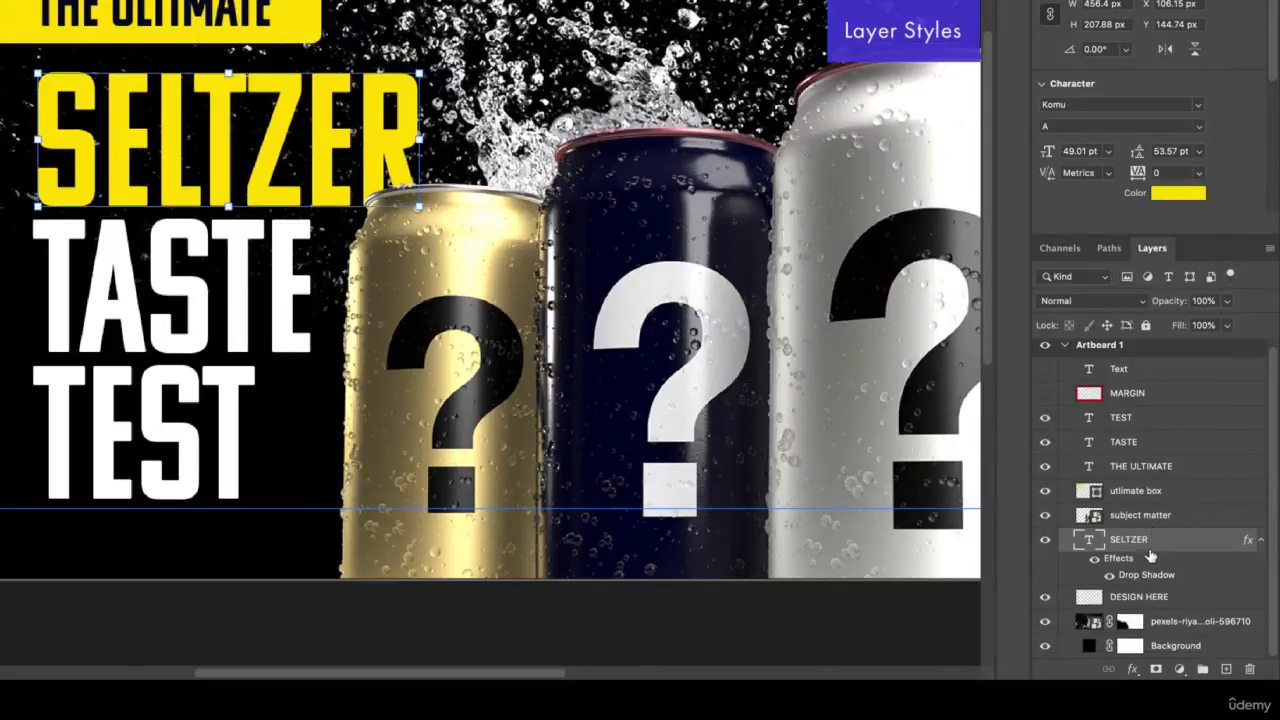
{"action": "scroll", "coordinate": [1151, 557], "scroll_direction": "up", "scroll_amount": 1}
{"action": "left_click_drag", "start_coordinate": [1153, 548], "coordinate": [1143, 429]}
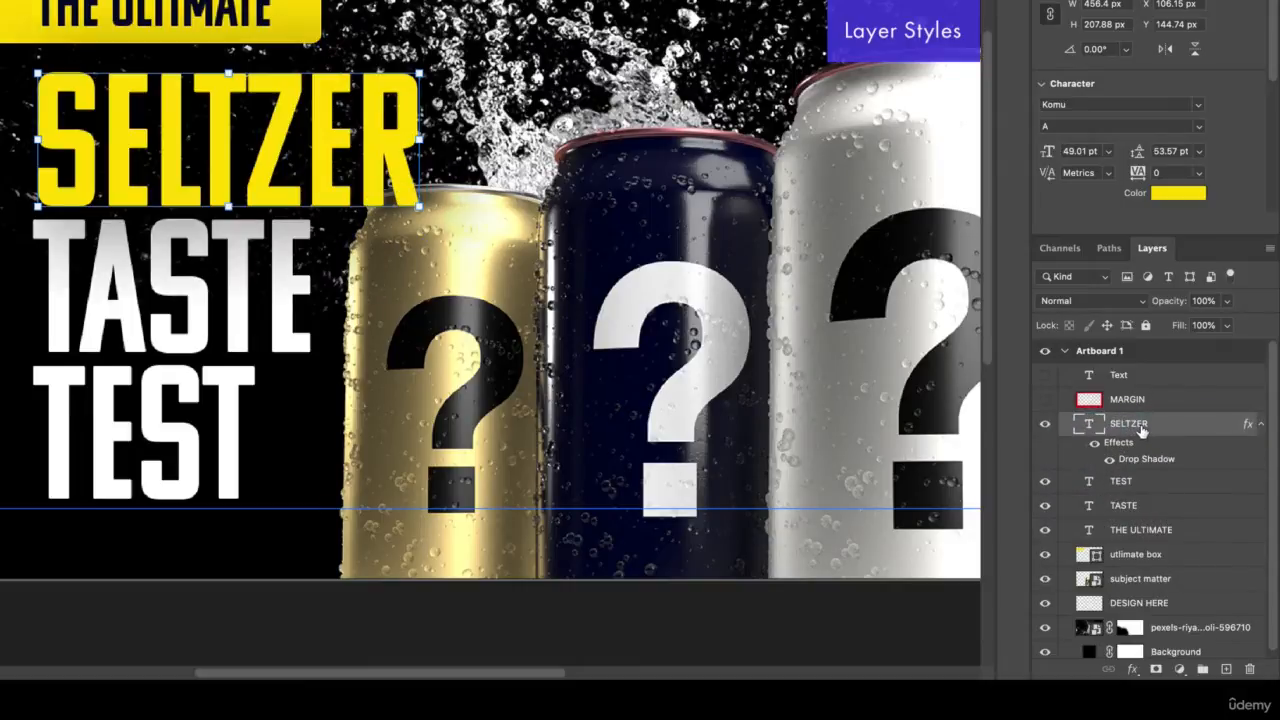
{"action": "left_click", "coordinate": [1156, 669]}
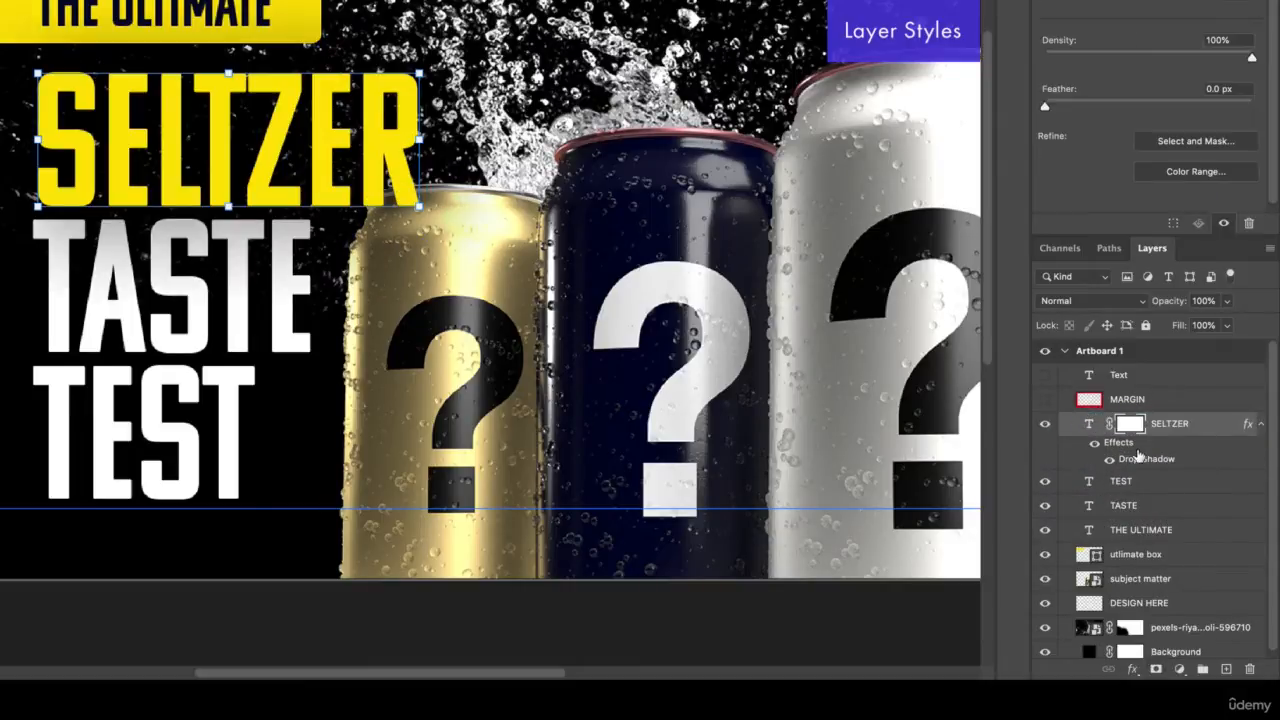
{"action": "key", "text": "ctrl+z"}
Group the SELTZER, TEST, TASTE and THE ULTIMATE layers and name the group "type"
{"action": "left_click", "coordinate": [1137, 530], "text": "shift"}
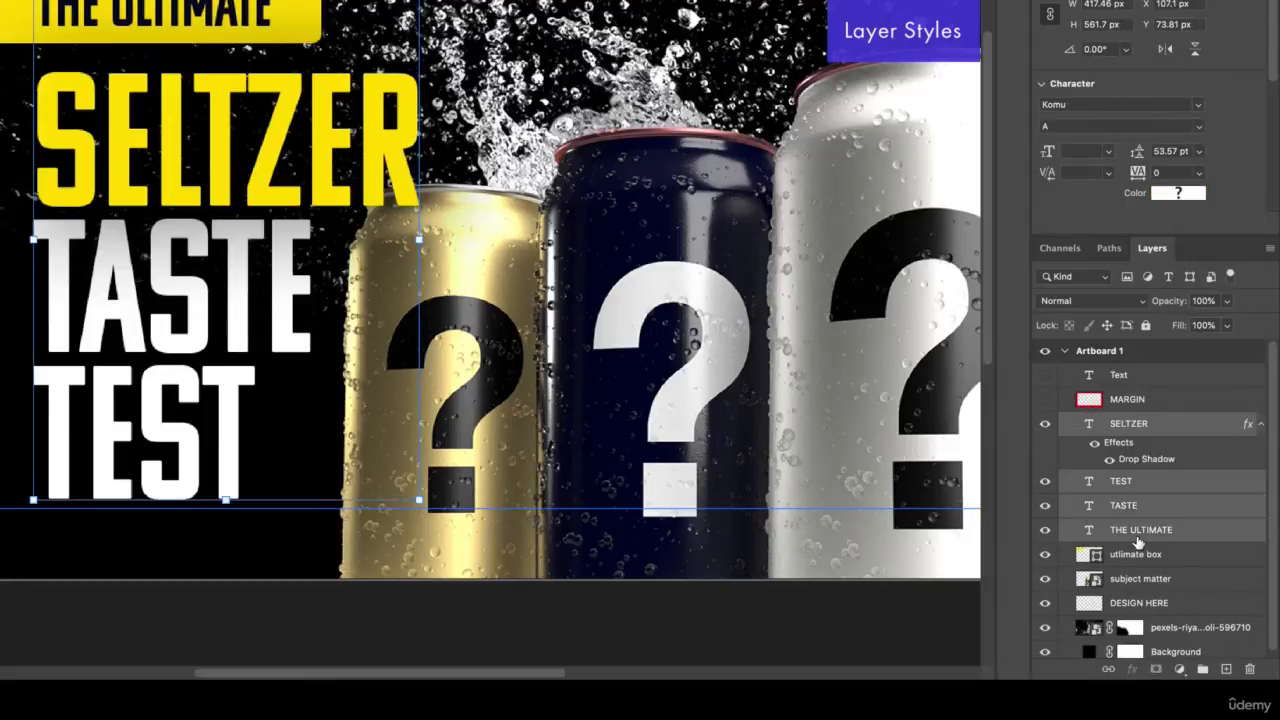
{"action": "left_click", "coordinate": [1202, 669]}
{"action": "double_click", "coordinate": [1123, 422]}
{"action": "type", "text": "type"}
{"action": "key", "text": "Return"}
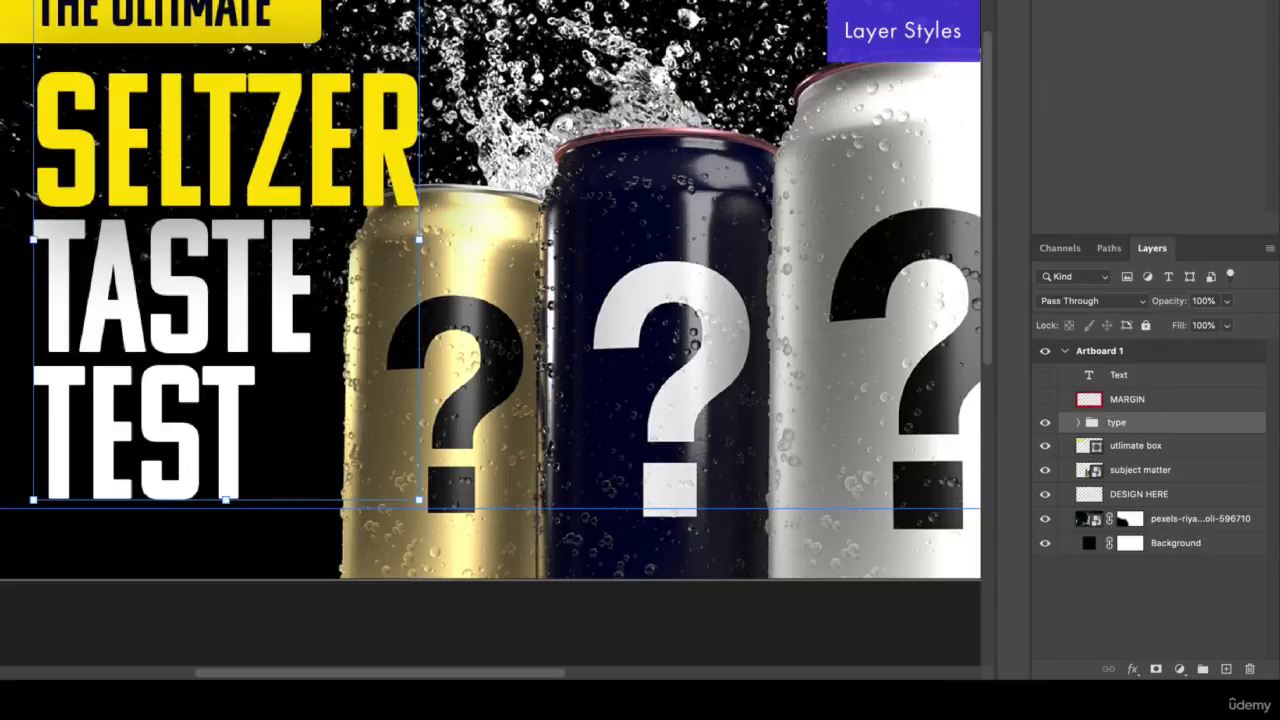
Move the TASTE layer above the TEST layer inside the type group
{"action": "left_click", "coordinate": [1079, 424]}
{"action": "left_click", "coordinate": [1138, 448]}
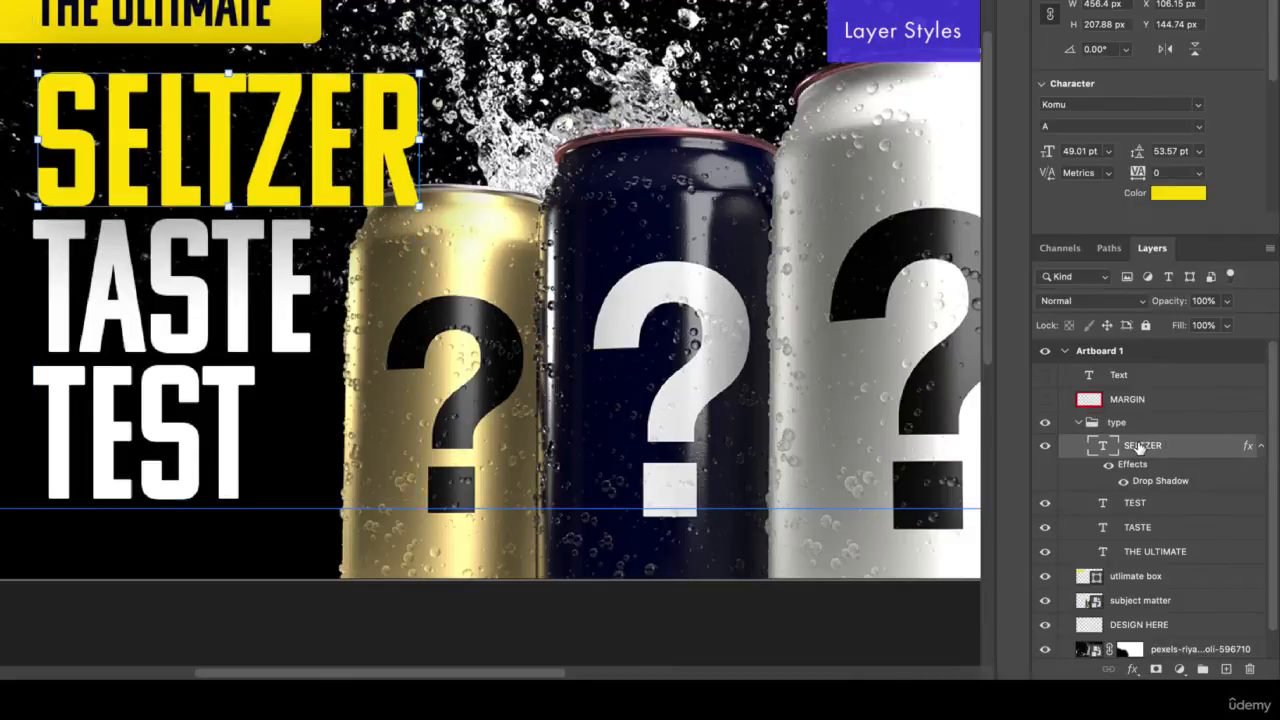
{"action": "left_click_drag", "start_coordinate": [1140, 527], "coordinate": [1165, 504]}
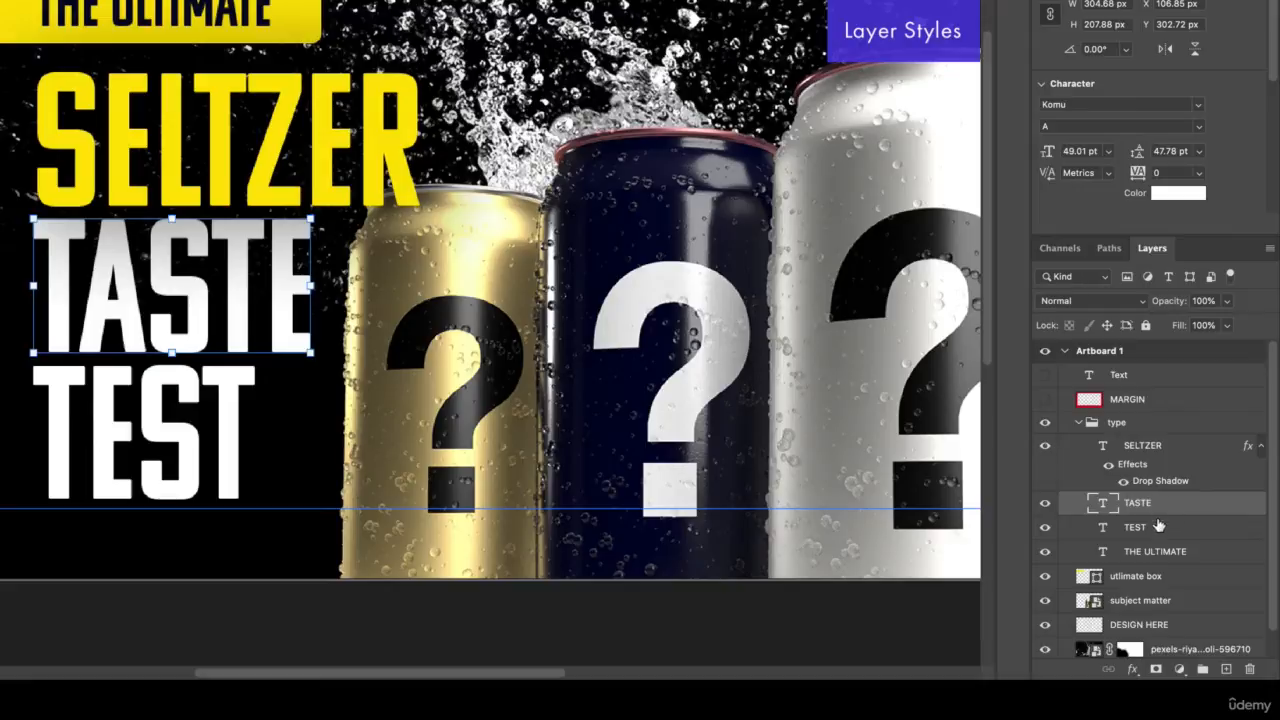
{"action": "left_click", "coordinate": [1152, 529]}
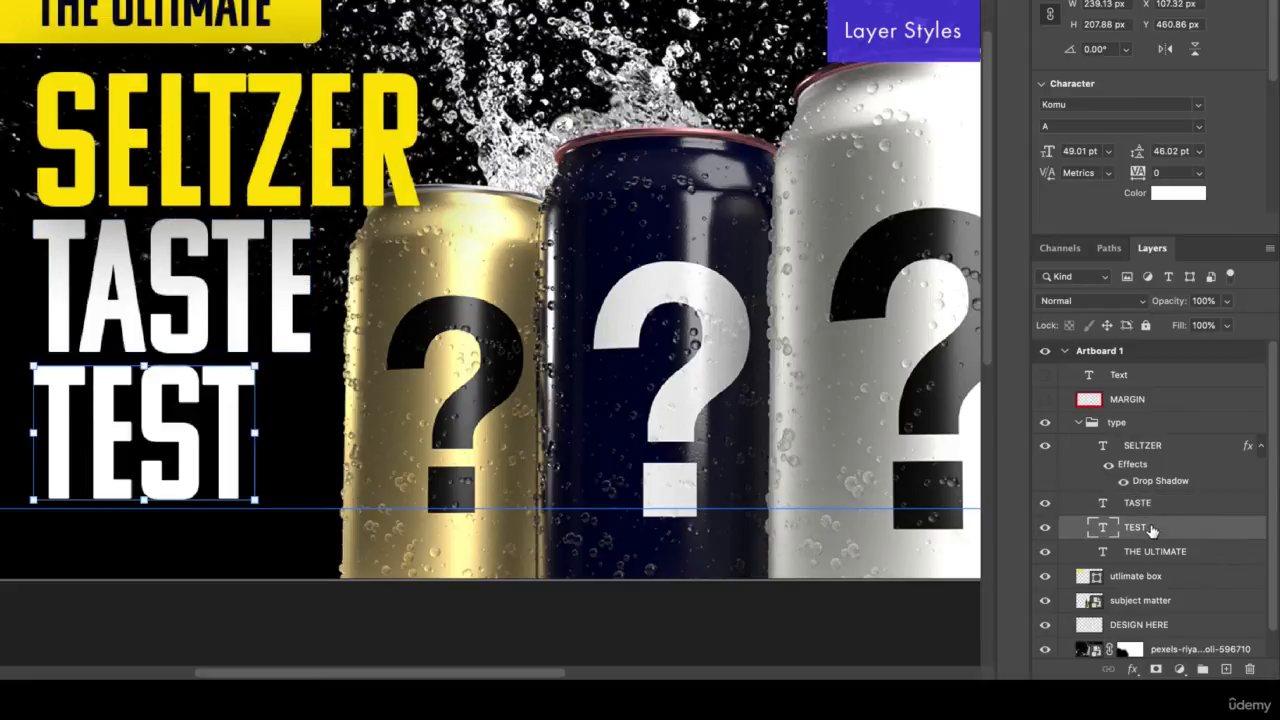
Set the SELTZER layer's Drop Shadow to 16 px distance and 68 px size
{"action": "left_click", "coordinate": [1188, 448]}
{"action": "double_click", "coordinate": [1200, 444]}
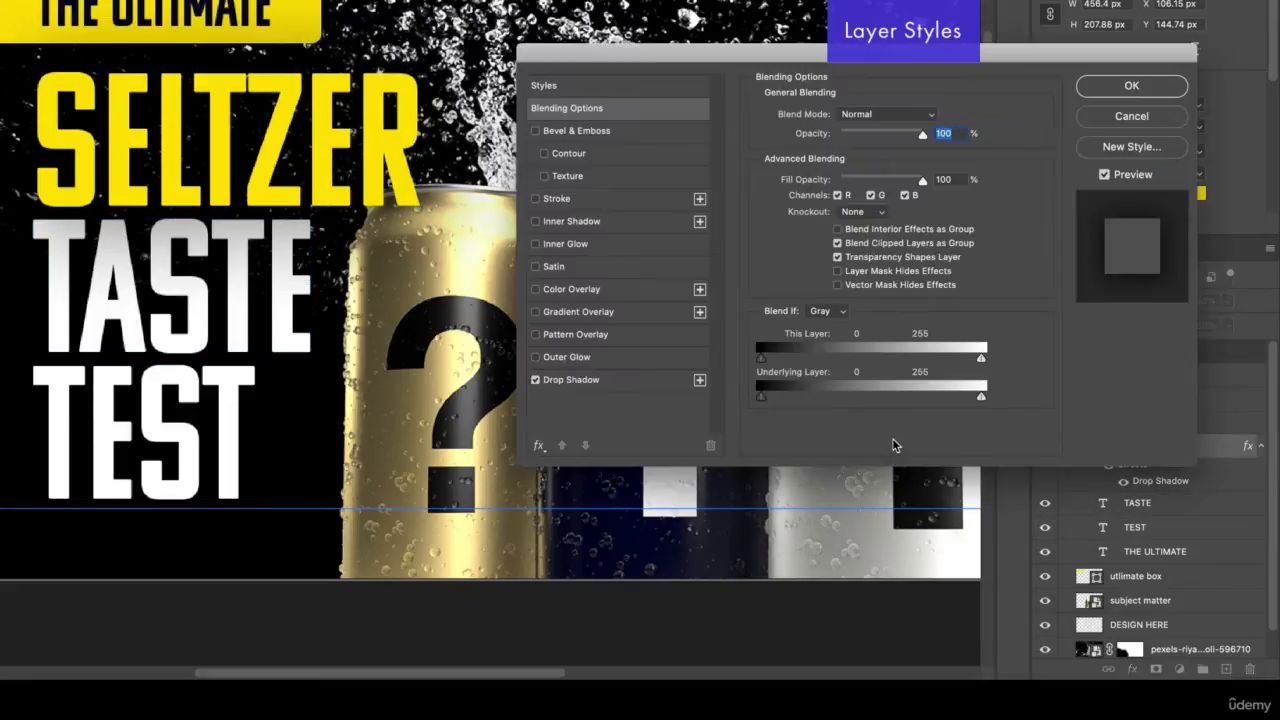
{"action": "left_click", "coordinate": [618, 382]}
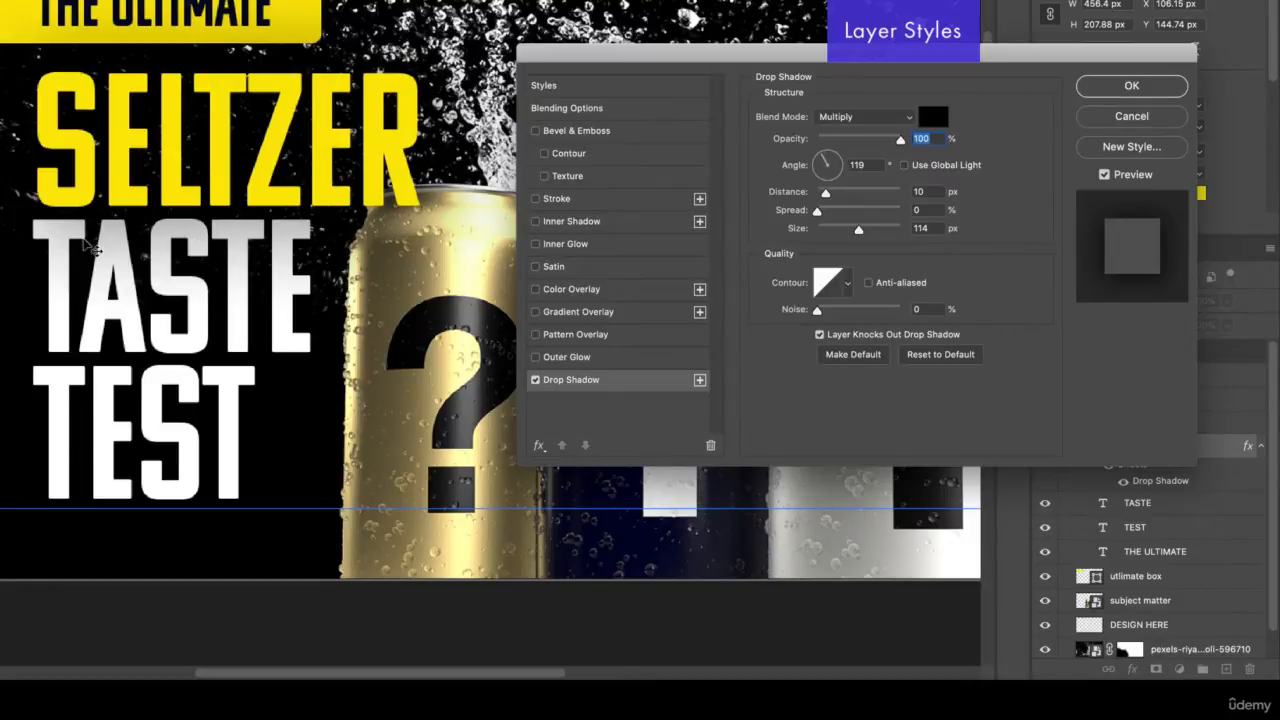
{"action": "left_click_drag", "start_coordinate": [826, 193], "coordinate": [833, 198]}
{"action": "left_click_drag", "start_coordinate": [858, 229], "coordinate": [843, 230]}
{"action": "left_click", "coordinate": [1122, 89]}
Add a Drop Shadow to the TASTE layer with 100% opacity, 16 px distance and 68 px size, comparing it on and off
{"action": "left_click", "coordinate": [295, 325]}
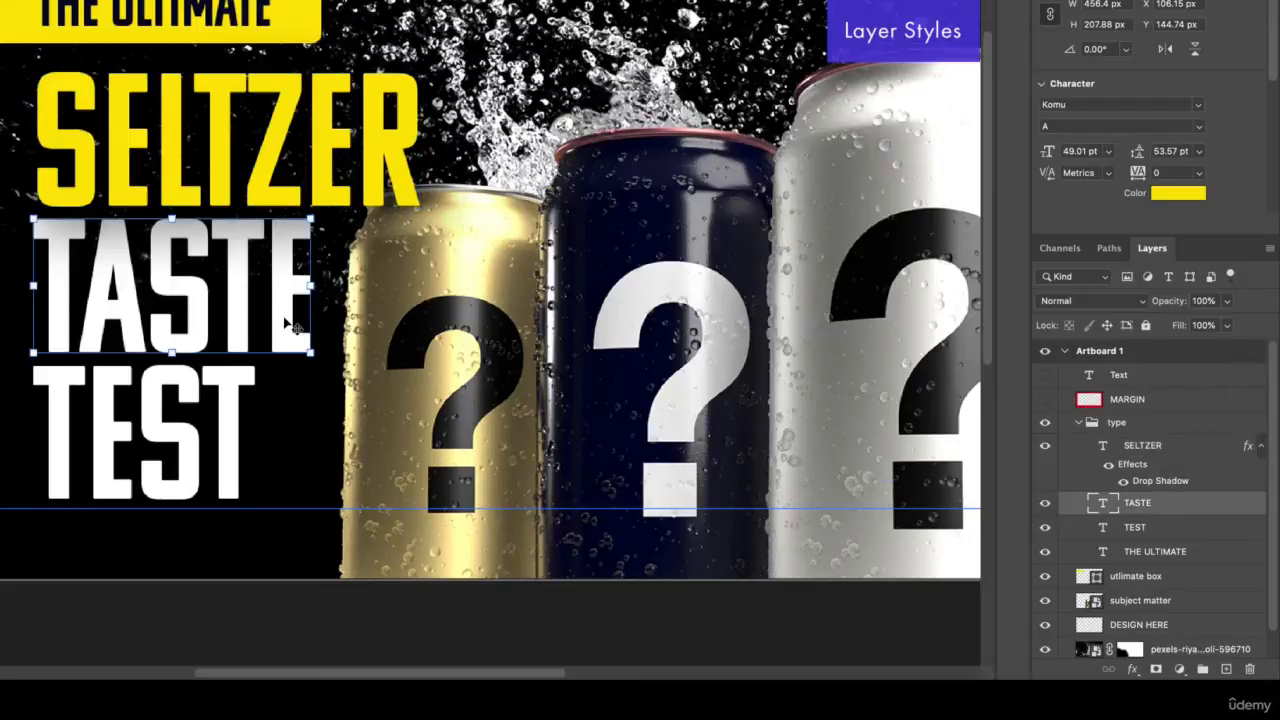
{"action": "double_click", "coordinate": [1205, 507]}
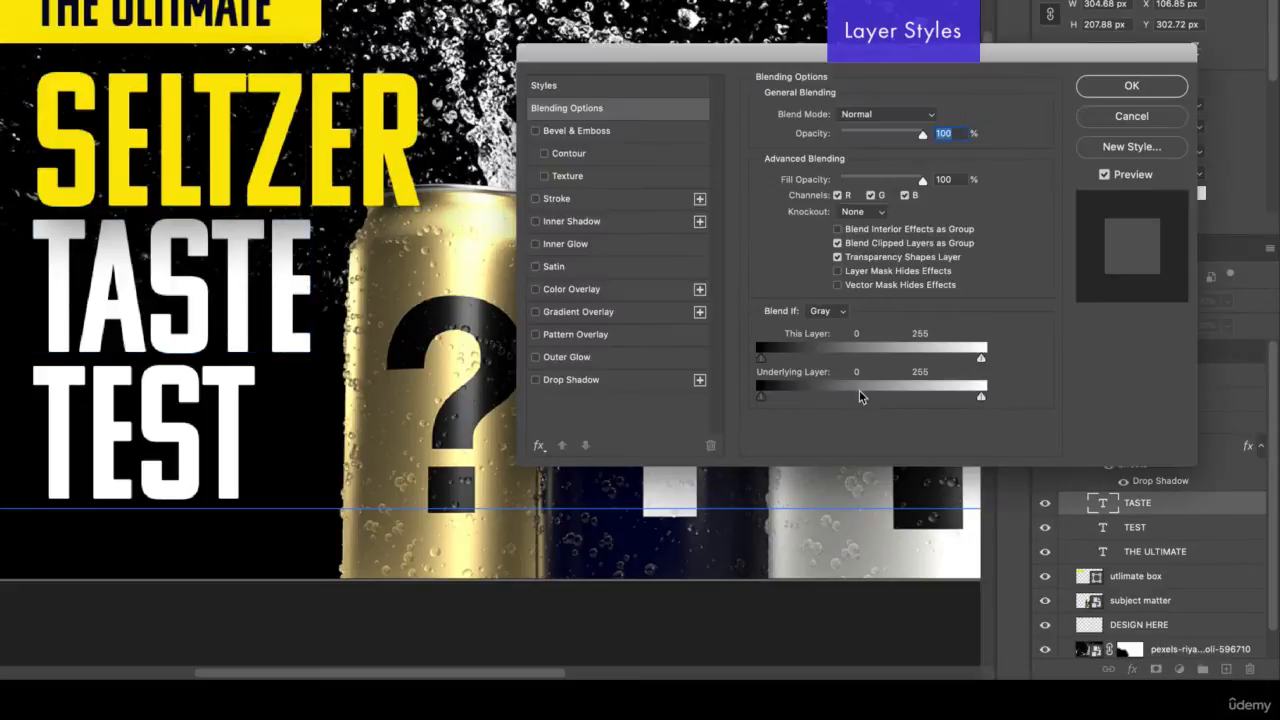
{"action": "left_click", "coordinate": [577, 388]}
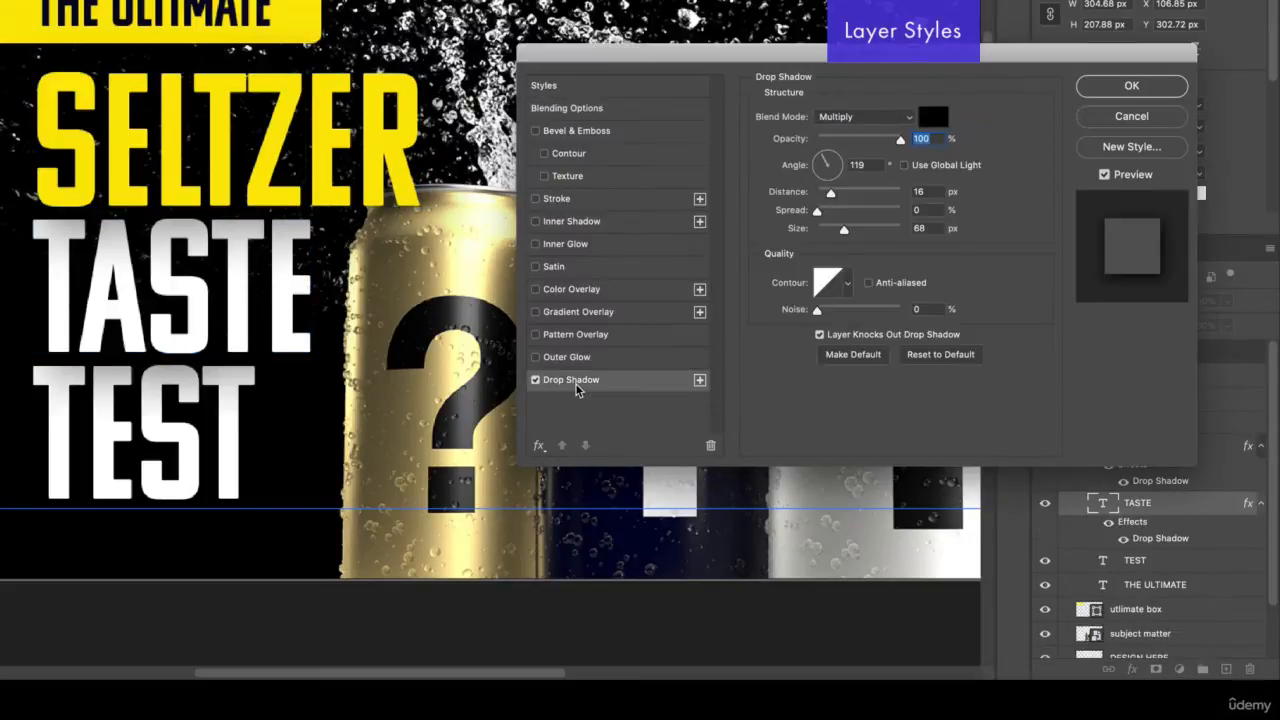
{"action": "left_click", "coordinate": [535, 380]}
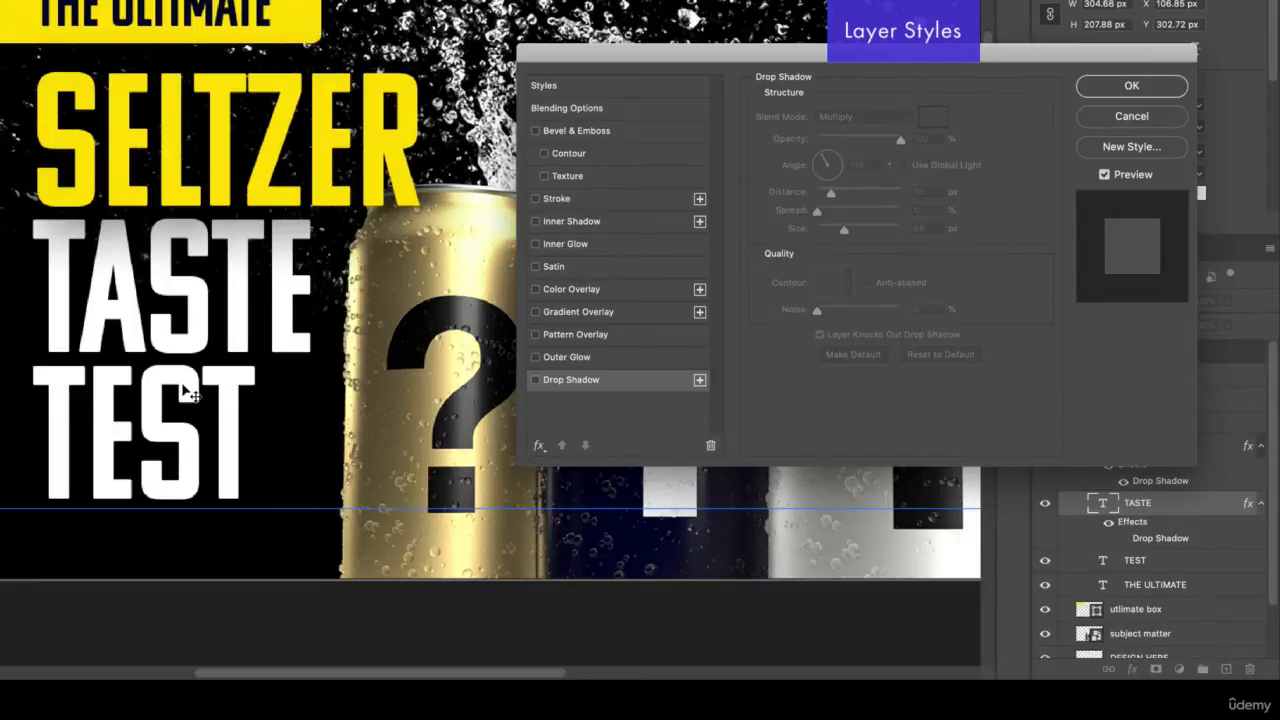
{"action": "left_click", "coordinate": [535, 381]}
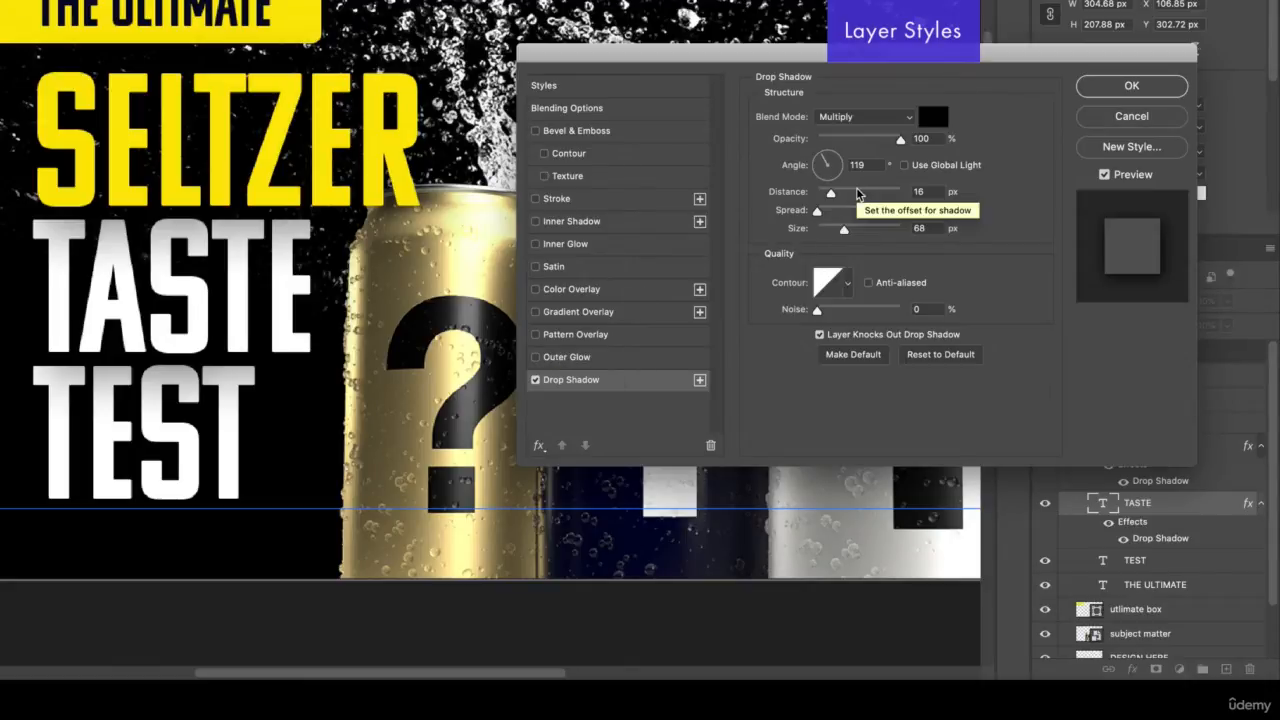
{"action": "left_click", "coordinate": [1110, 88]}
Place pexels-riyas-paloli-596710.jpg from the Downloads folder above the SELTZER layer, over the lettering at about X -316 px, Y -170 px
{"action": "left_click", "coordinate": [400, 625]}
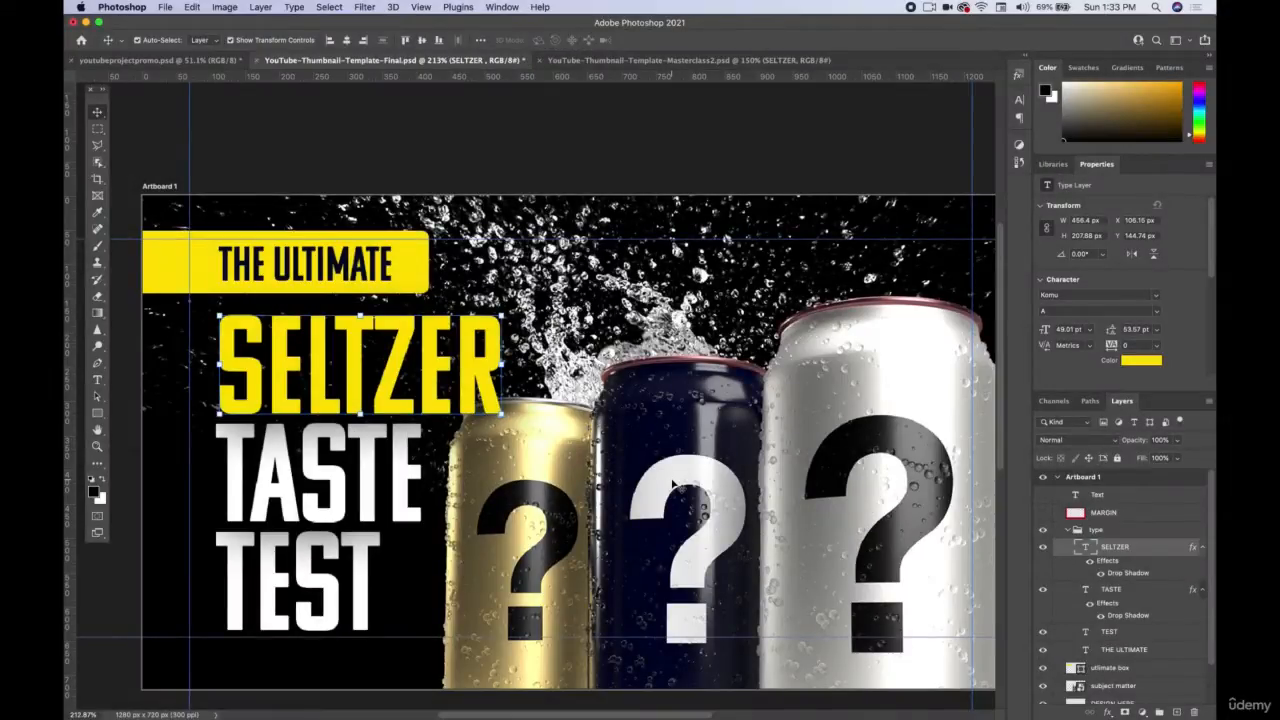
{"action": "left_click", "coordinate": [453, 142]}
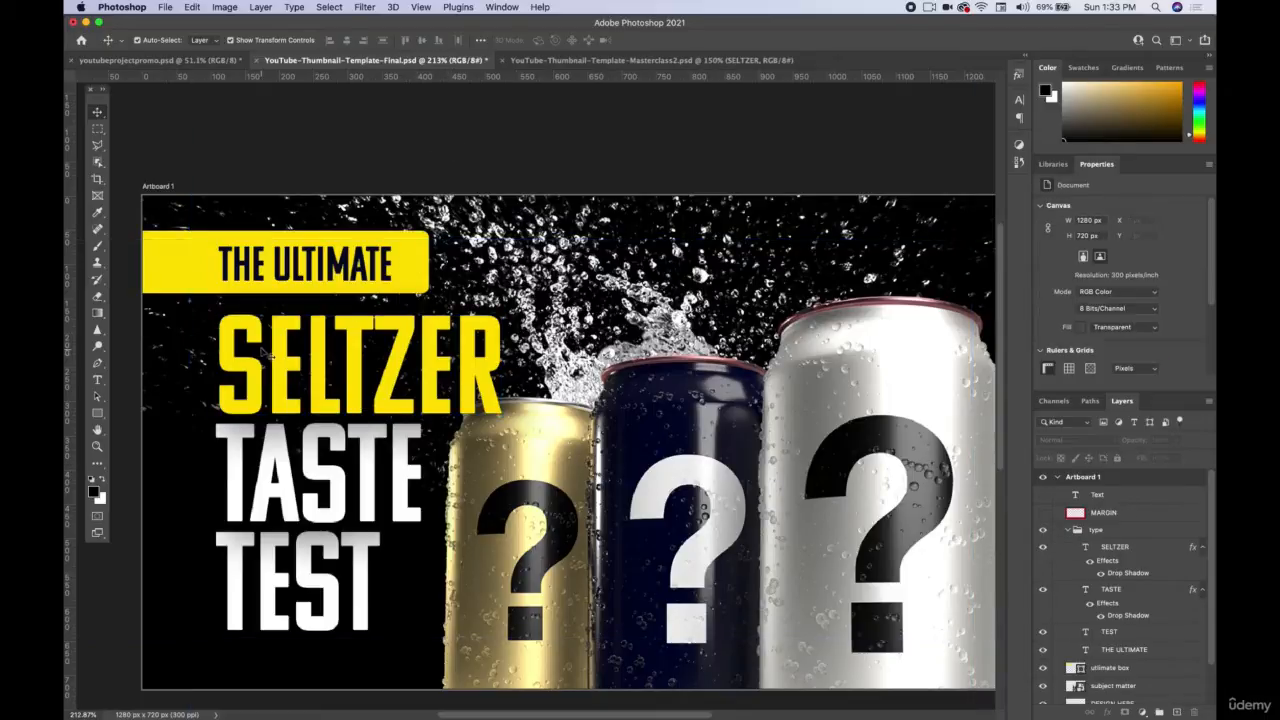
{"action": "mouse_move", "coordinate": [322, 349]}
{"action": "left_mouse_down"}
{"action": "mouse_move", "coordinate": [370, 279]}
{"action": "mouse_move", "coordinate": [318, 314]}
{"action": "mouse_move", "coordinate": [384, 314]}
{"action": "mouse_move", "coordinate": [322, 349]}
{"action": "left_mouse_up"}
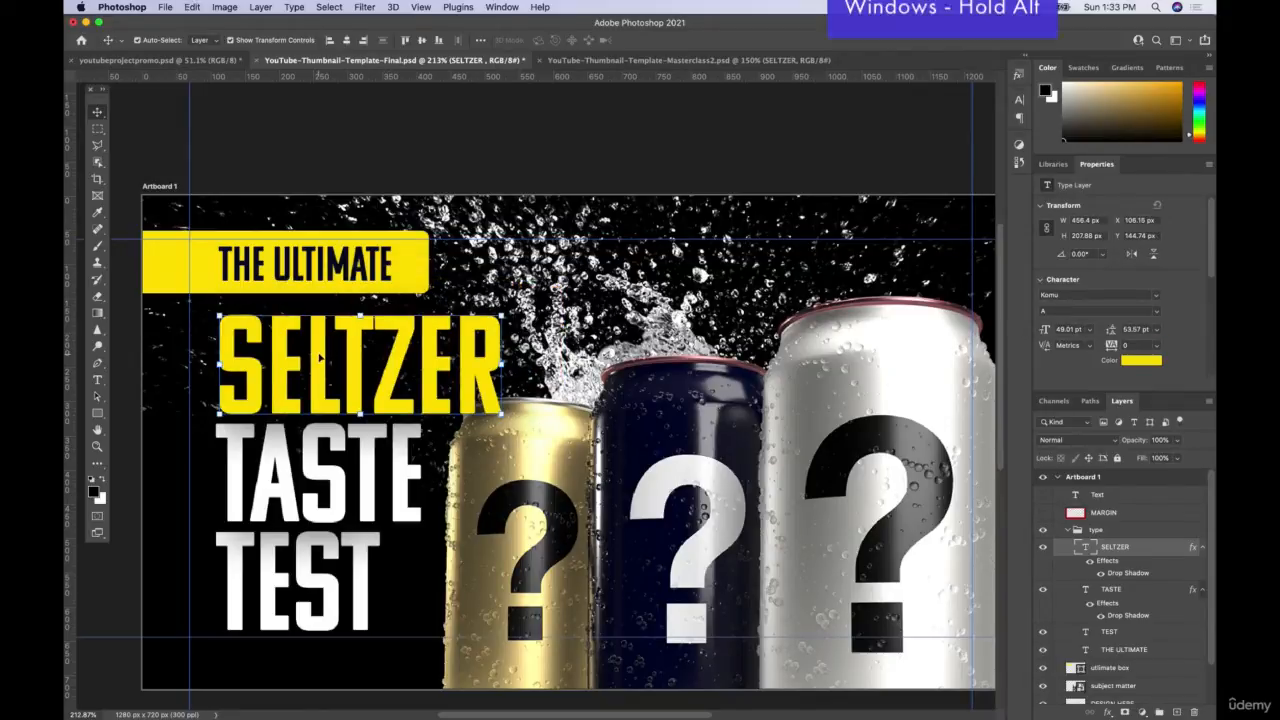
{"action": "left_click", "coordinate": [104, 702]}
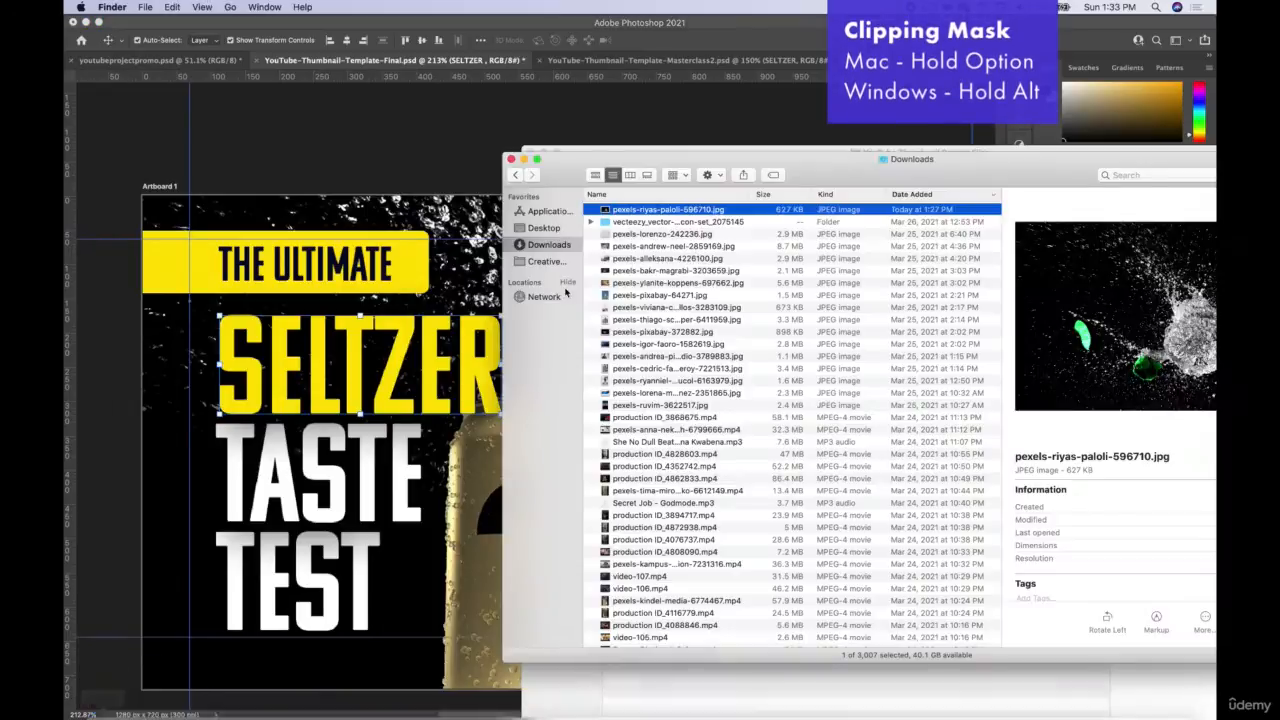
{"action": "left_click_drag", "start_coordinate": [655, 209], "coordinate": [400, 388]}
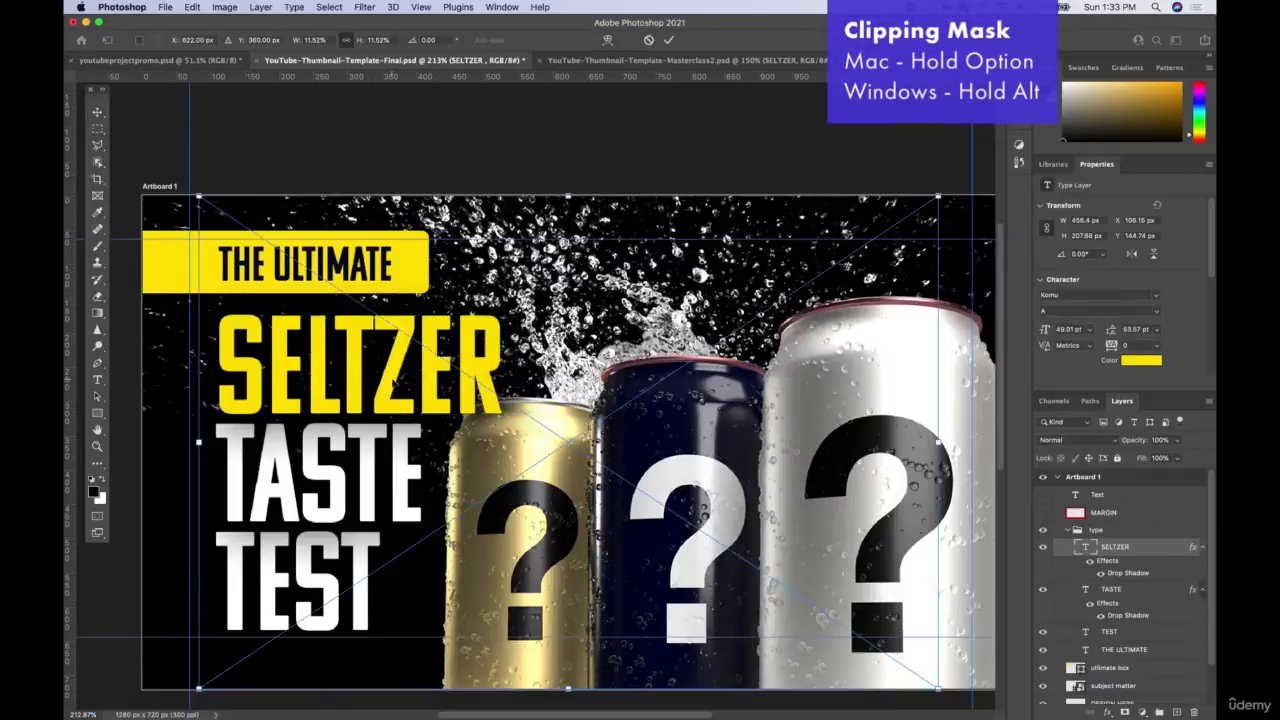
{"action": "left_click_drag", "start_coordinate": [490, 395], "coordinate": [383, 334]}
{"action": "key", "text": "Return"}
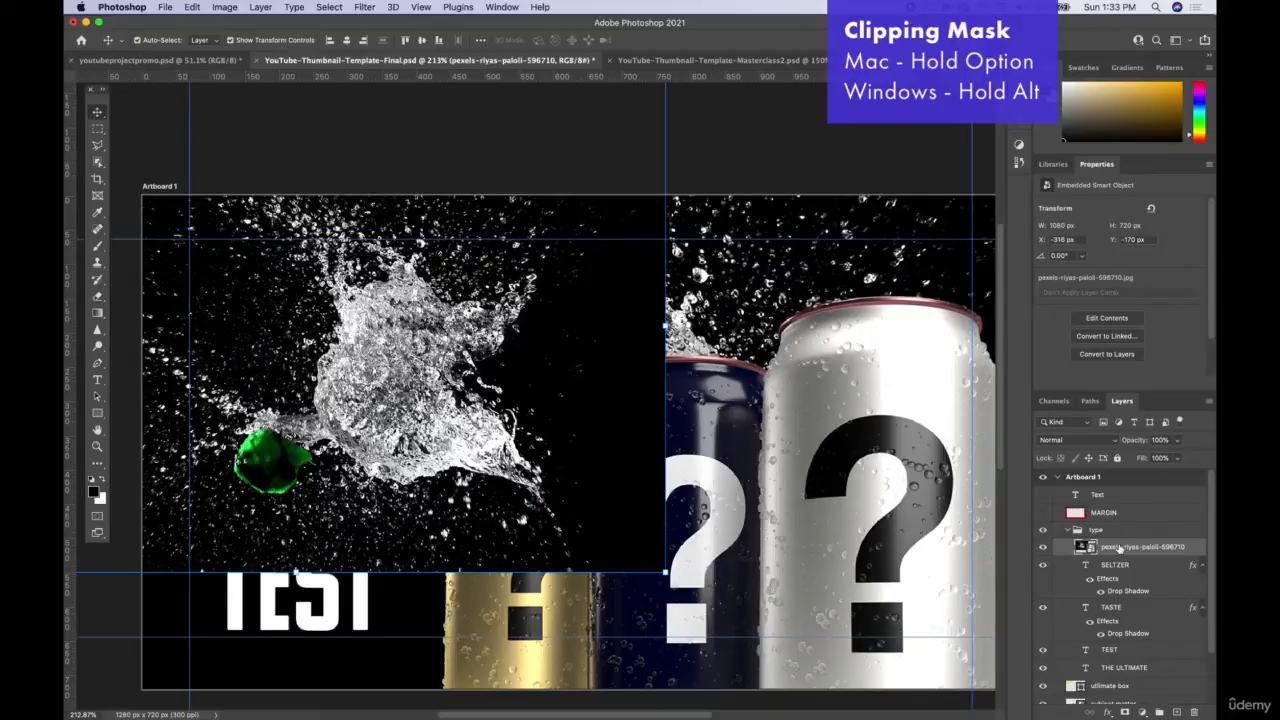
Clip the placed splash image to the SELTZER text layer with a clipping mask
{"action": "left_click", "coordinate": [1043, 547]}
{"action": "left_click", "coordinate": [1043, 547]}
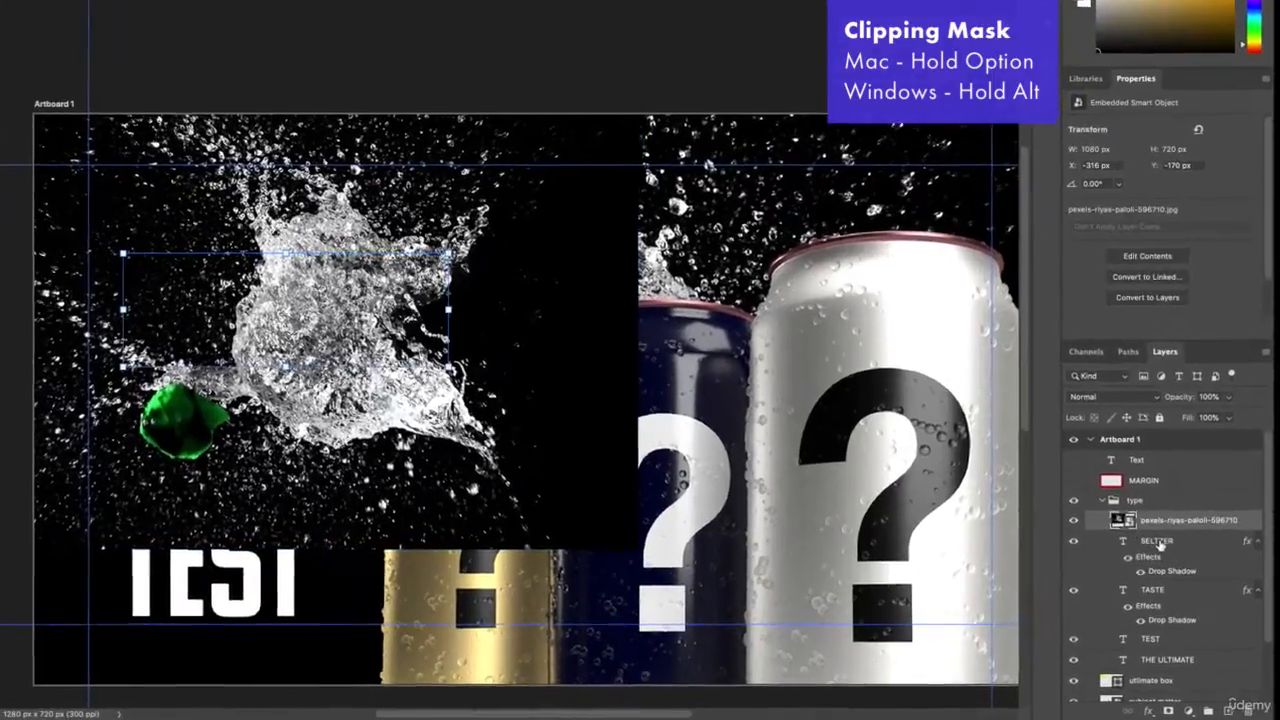
{"action": "left_click", "coordinate": [1160, 541]}
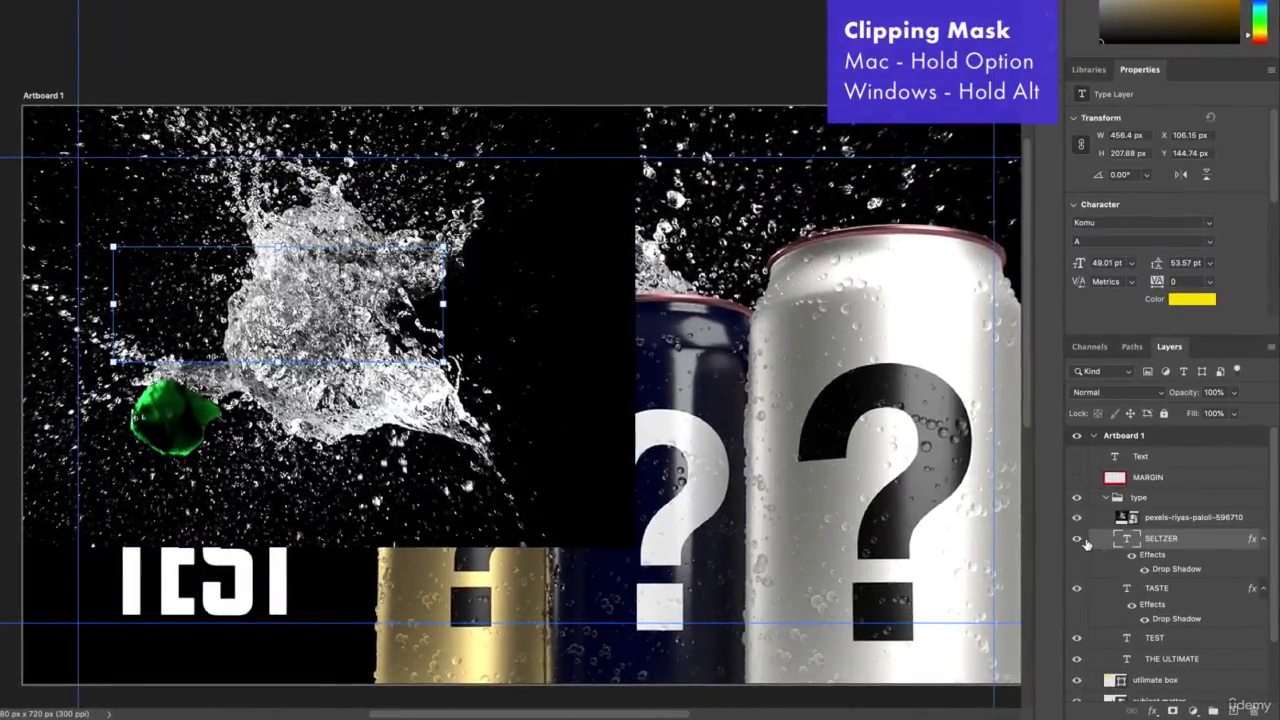
{"action": "left_click", "coordinate": [1163, 518]}
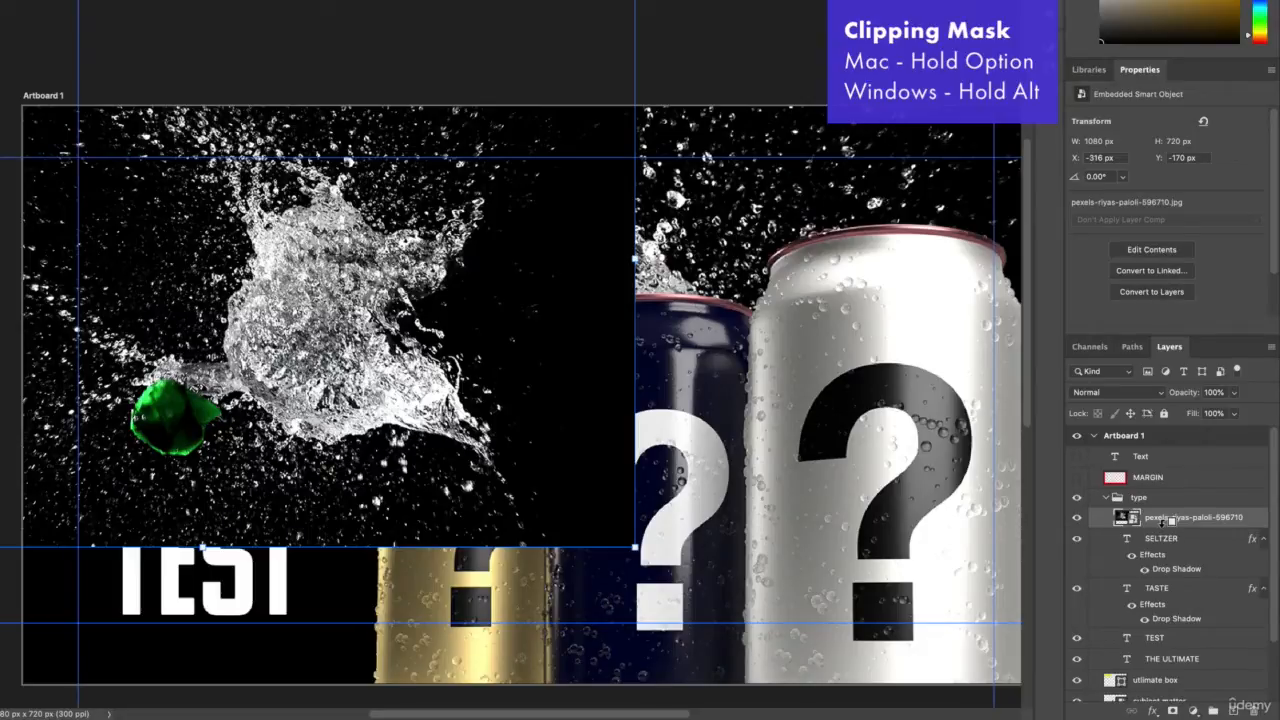
{"action": "left_click", "coordinate": [1170, 527], "text": "alt"}
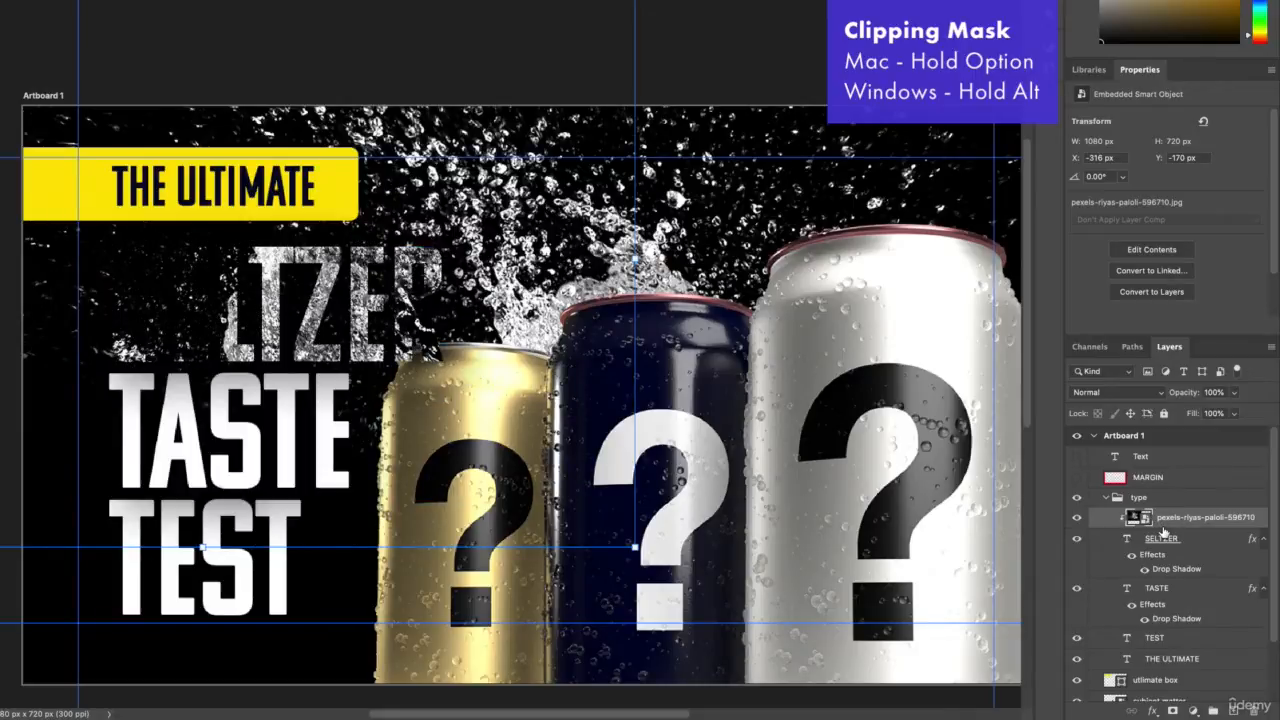
Enlarge the clipped splash image to about 1693 × 1128 px and reposition it across the SELTZER lettering
{"action": "left_click_drag", "start_coordinate": [268, 302], "coordinate": [152, 265]}
{"action": "left_click_drag", "start_coordinate": [515, 512], "coordinate": [760, 690]}
{"action": "left_click_drag", "start_coordinate": [375, 310], "coordinate": [231, 227]}
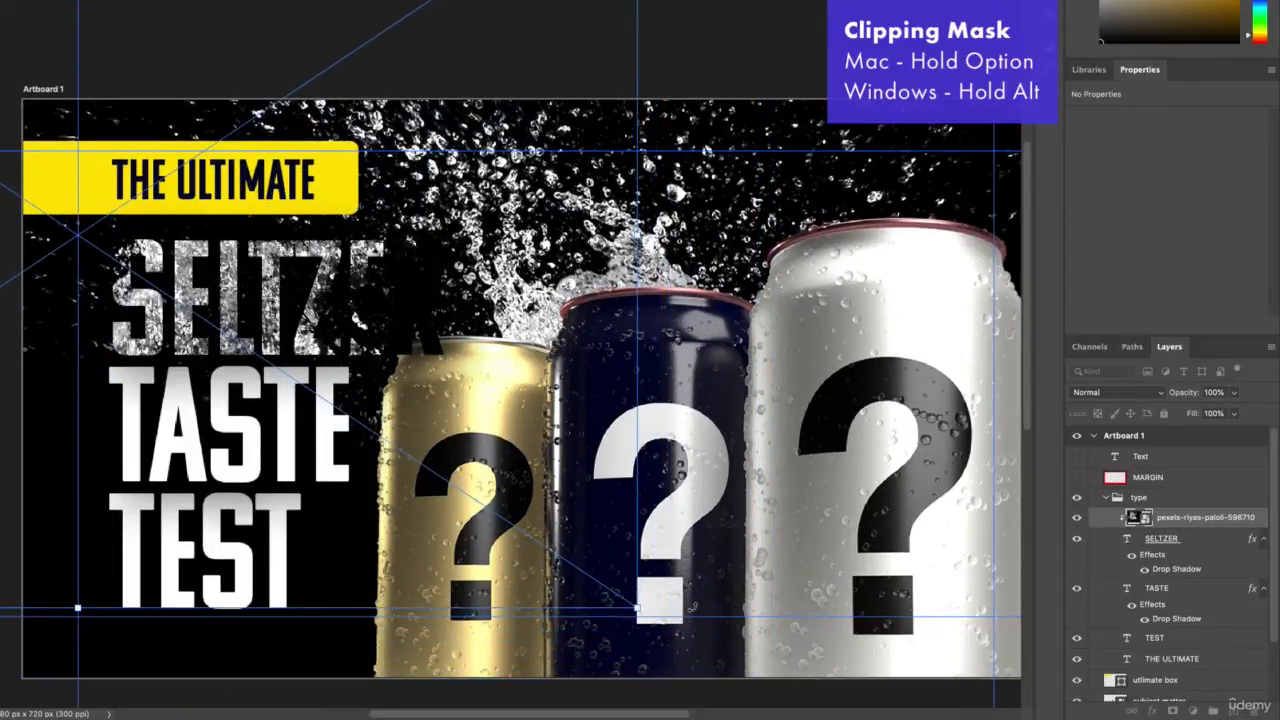
{"action": "left_click_drag", "start_coordinate": [637, 614], "coordinate": [897, 714]}
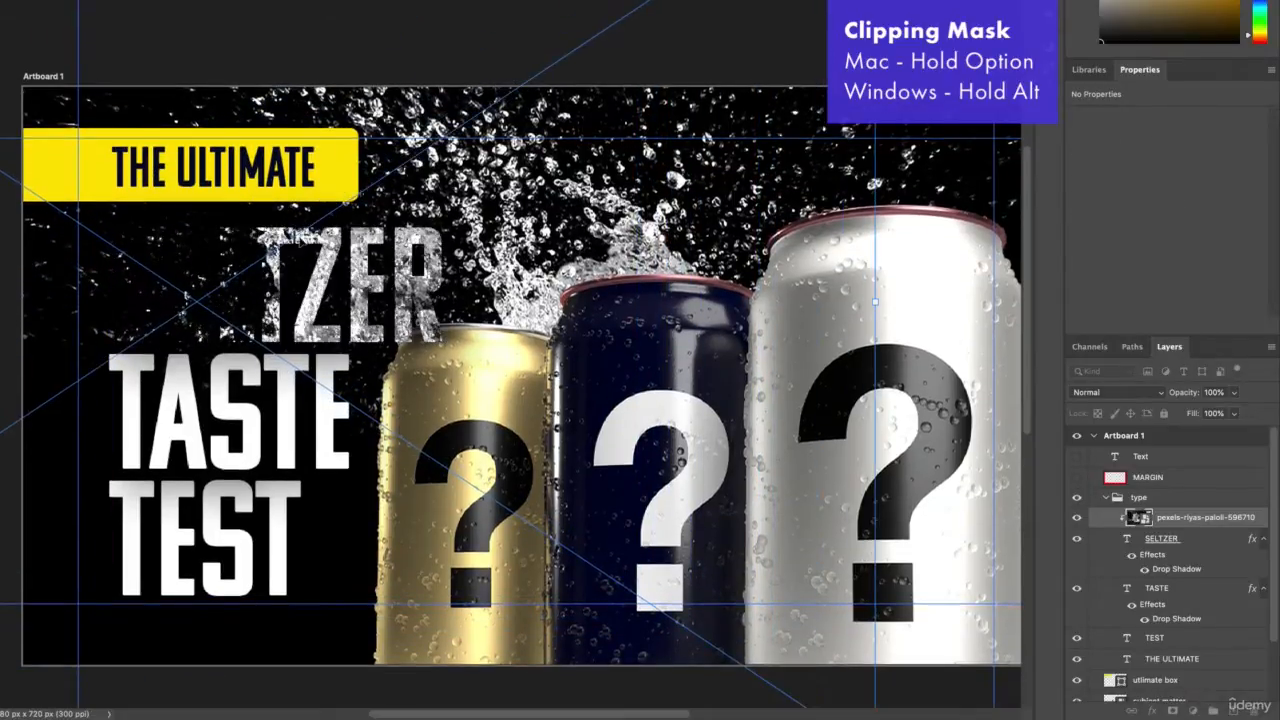
{"action": "left_click_drag", "start_coordinate": [327, 272], "coordinate": [205, 181]}
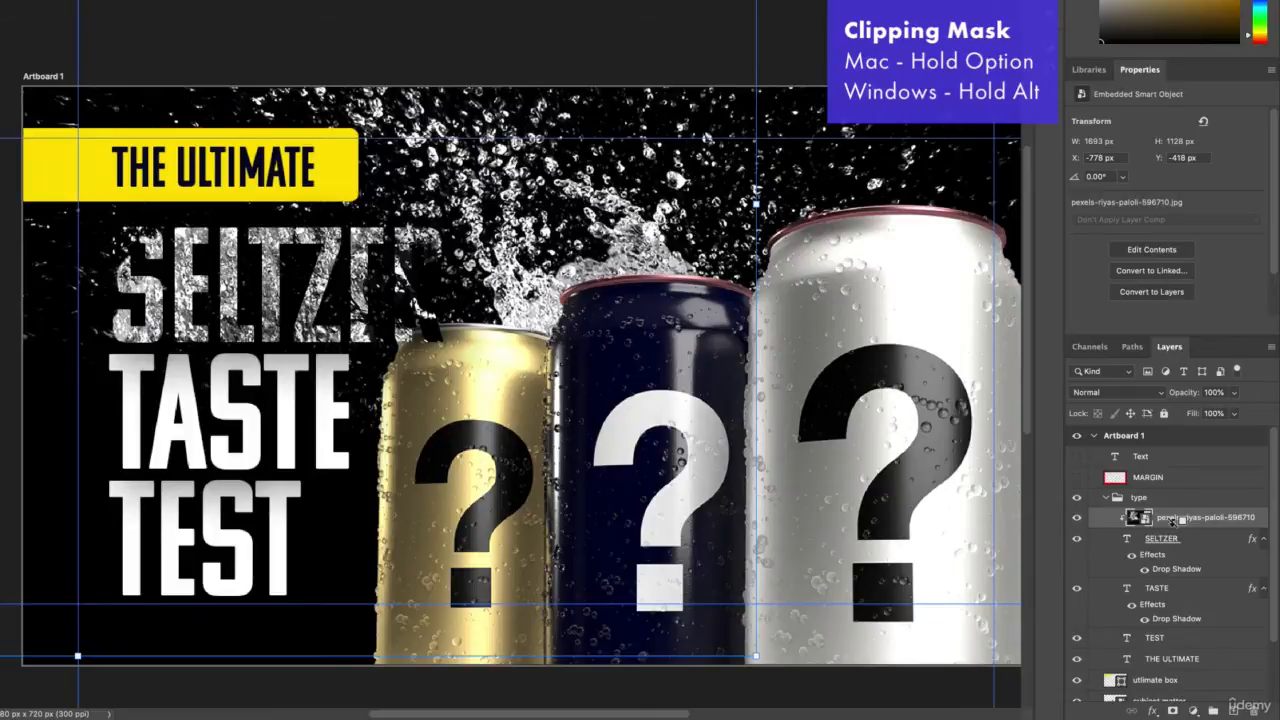
Release the splash image's clipping mask on SELTZER and delete the image layer
{"action": "left_click", "coordinate": [1175, 521], "text": "alt"}
{"action": "left_click_drag", "start_coordinate": [1206, 518], "coordinate": [1253, 710]}
{"action": "left_click", "coordinate": [495, 42]}
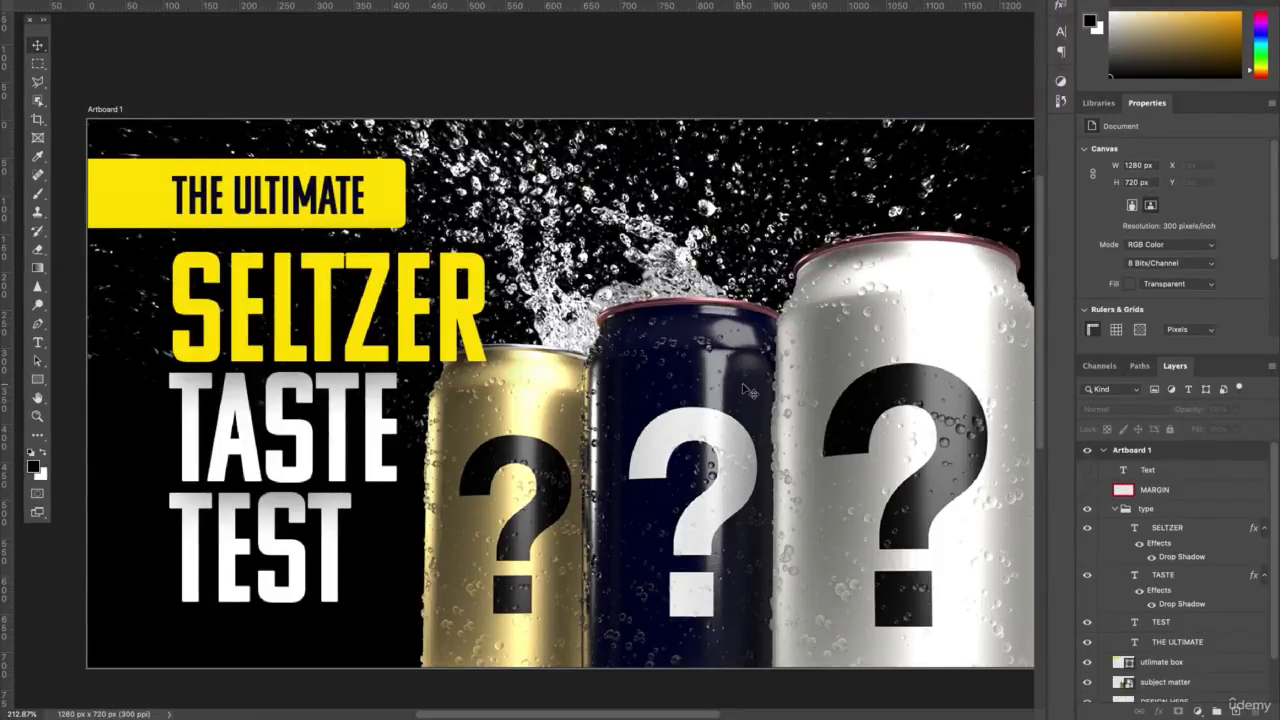
Move the subject matter layer above the type group so the cans overlap the lettering
{"action": "left_click", "coordinate": [670, 375]}
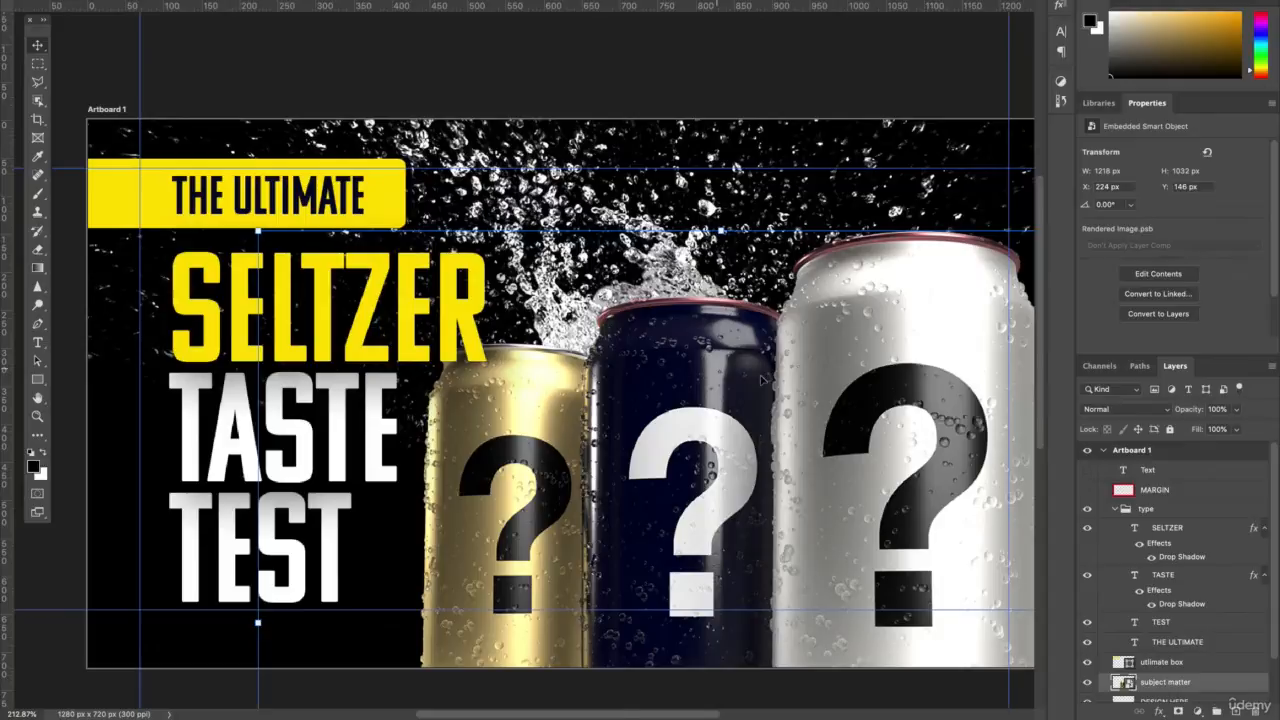
{"action": "left_click_drag", "start_coordinate": [1214, 683], "coordinate": [1196, 508]}
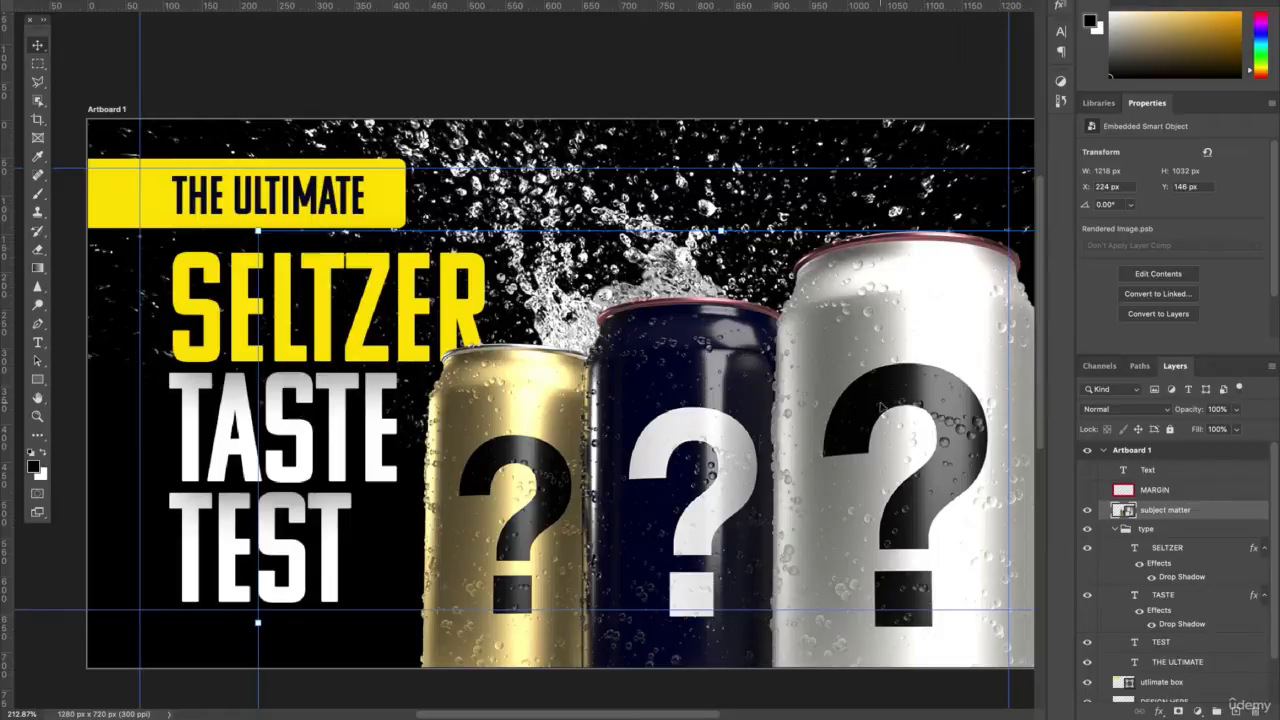
Add a Drop Shadow with 100% opacity, 16 px distance and 68 px size to the cans, and nudge them to X 227 px, Y 143 px
{"action": "double_click", "coordinate": [1215, 512]}
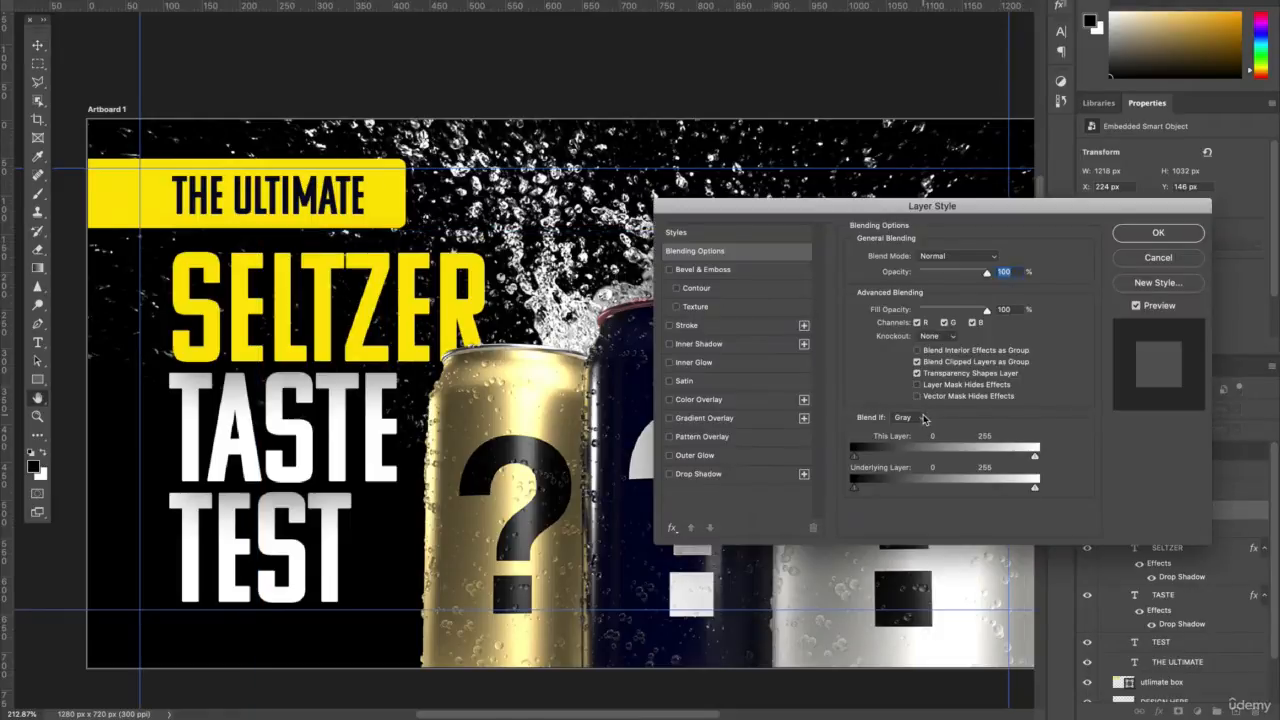
{"action": "left_click", "coordinate": [729, 474]}
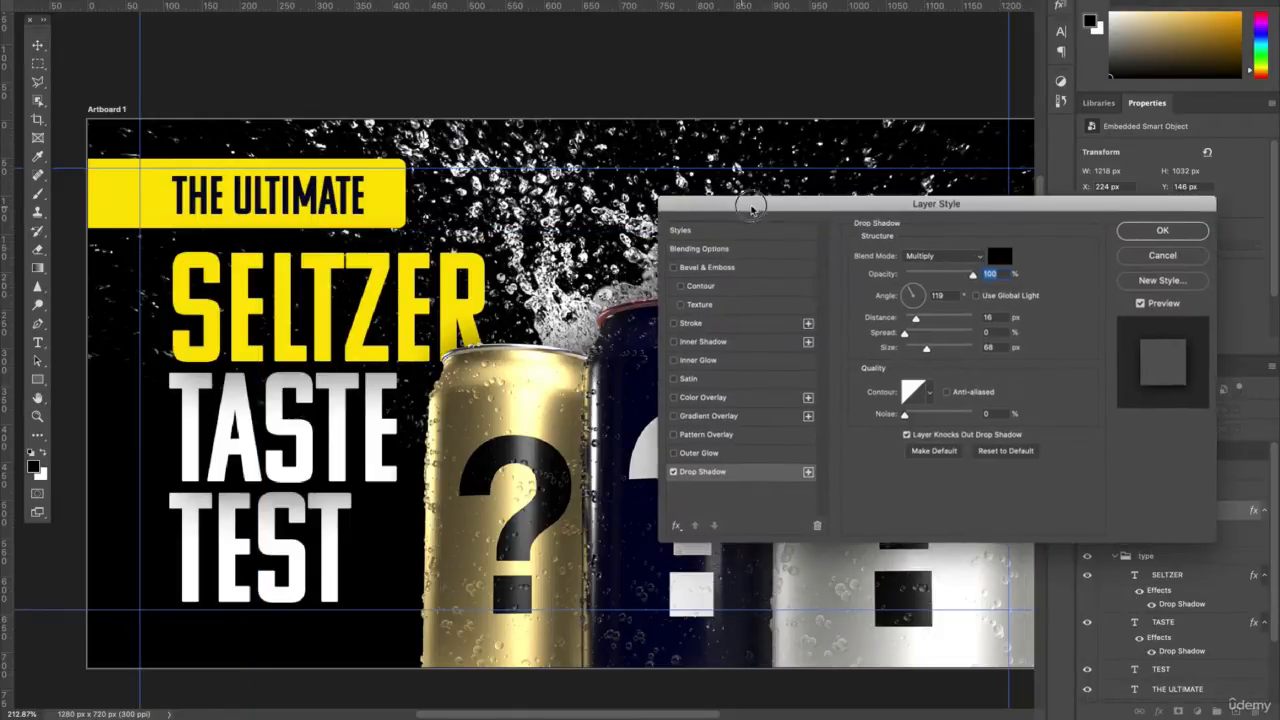
{"action": "left_click_drag", "start_coordinate": [737, 206], "coordinate": [826, 231]}
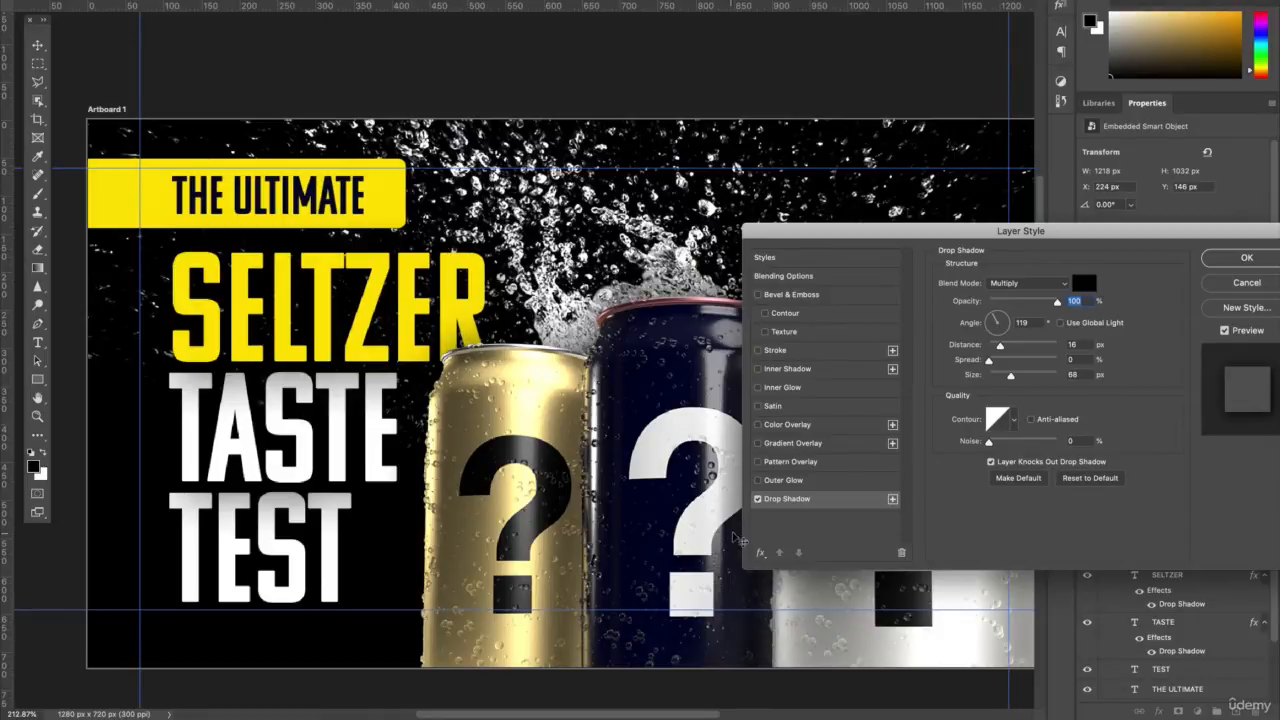
{"action": "left_click", "coordinate": [758, 499]}
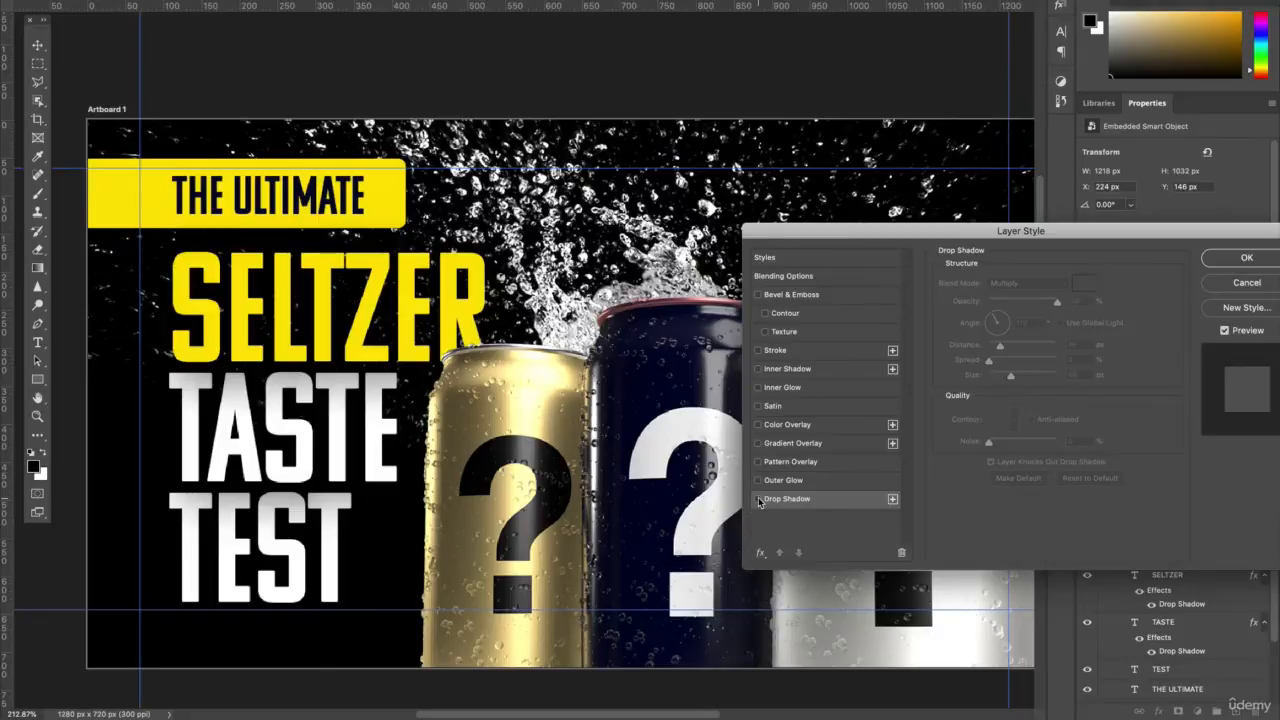
{"action": "left_click", "coordinate": [759, 499]}
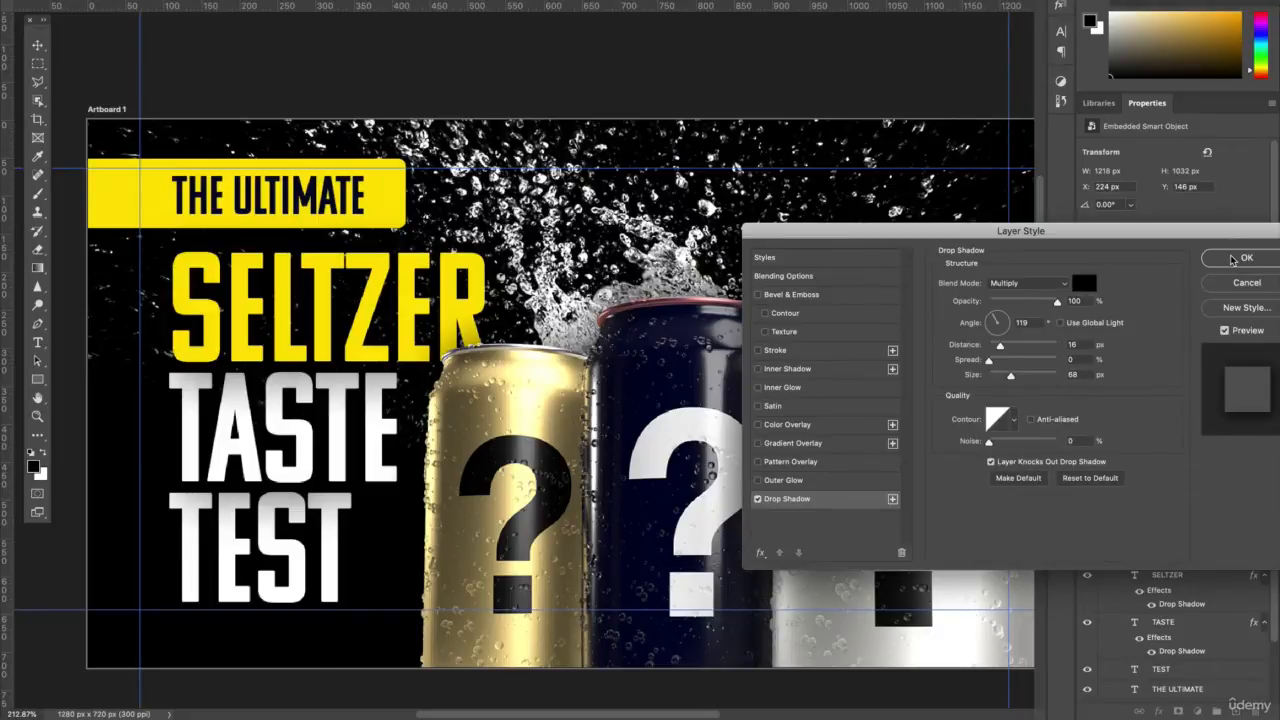
{"action": "left_click", "coordinate": [1232, 259]}
{"action": "left_click_drag", "start_coordinate": [607, 90], "coordinate": [610, 87]}
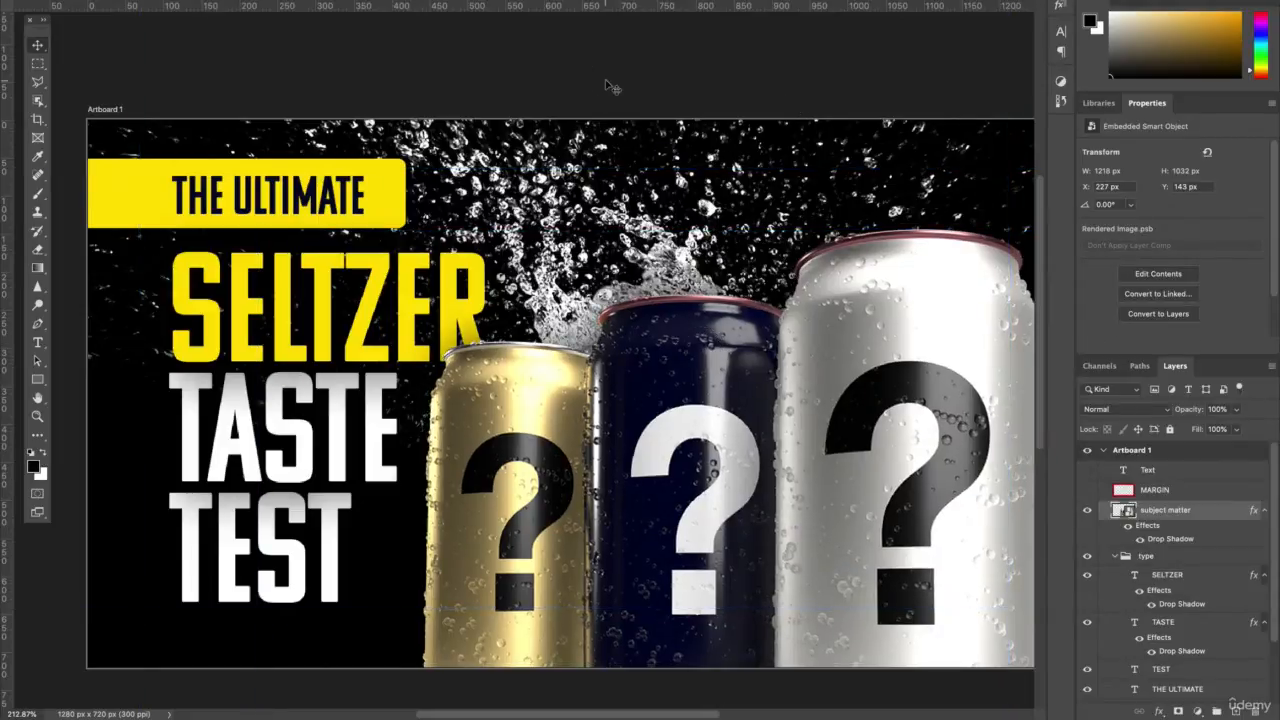
{"action": "left_click", "coordinate": [610, 87]}
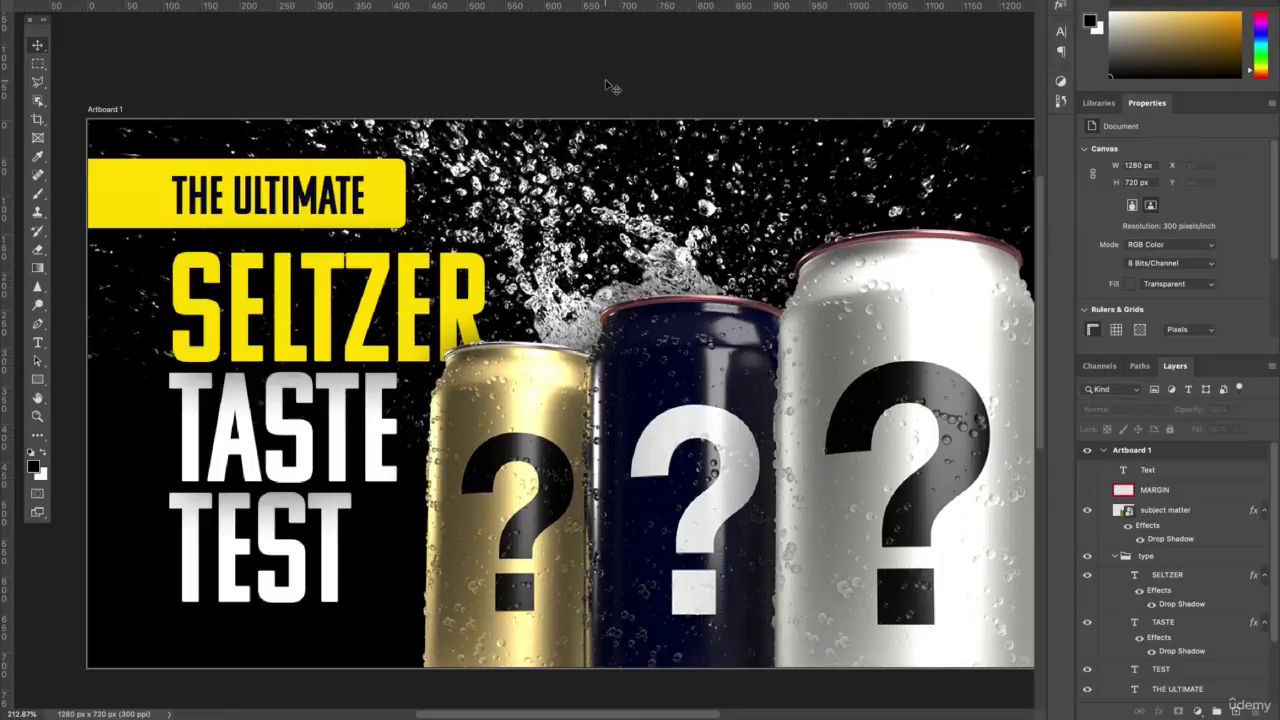
Duplicate the background splash layer and move the copy to the top of the layer stack in Artboard 1
{"action": "left_click", "coordinate": [594, 212]}
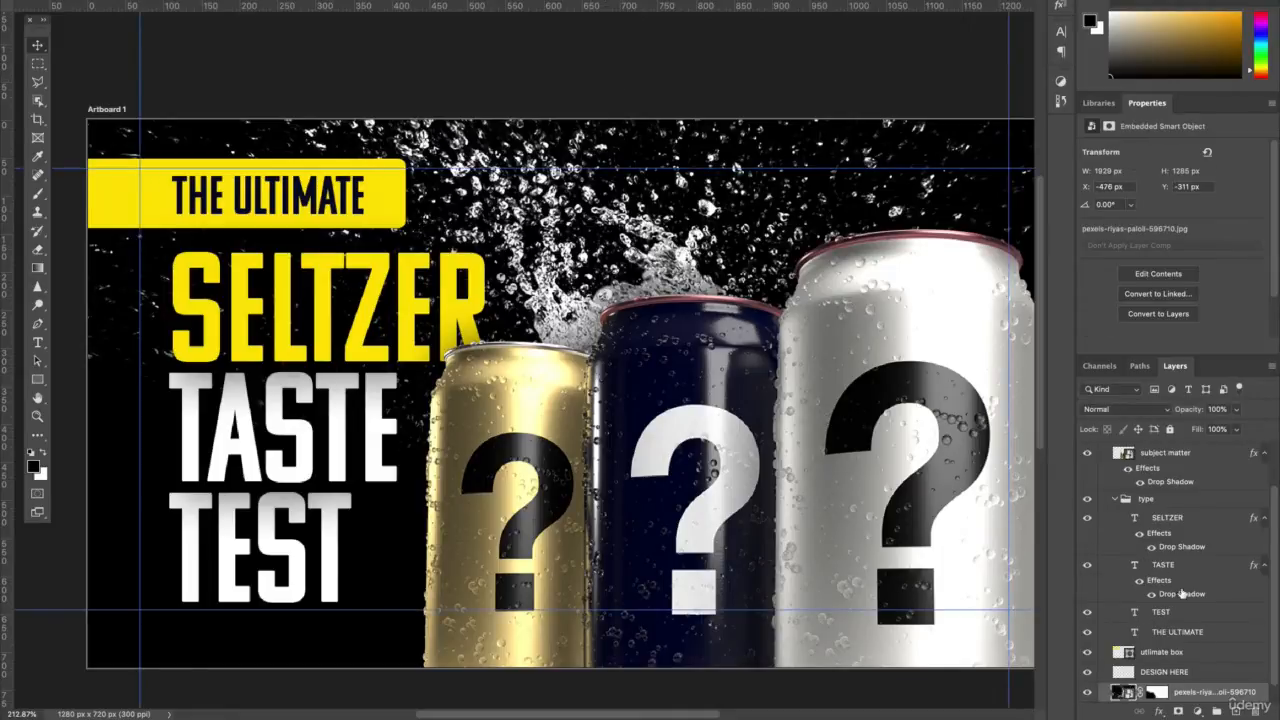
{"action": "scroll", "coordinate": [1163, 575], "scroll_direction": "down", "scroll_amount": 1}
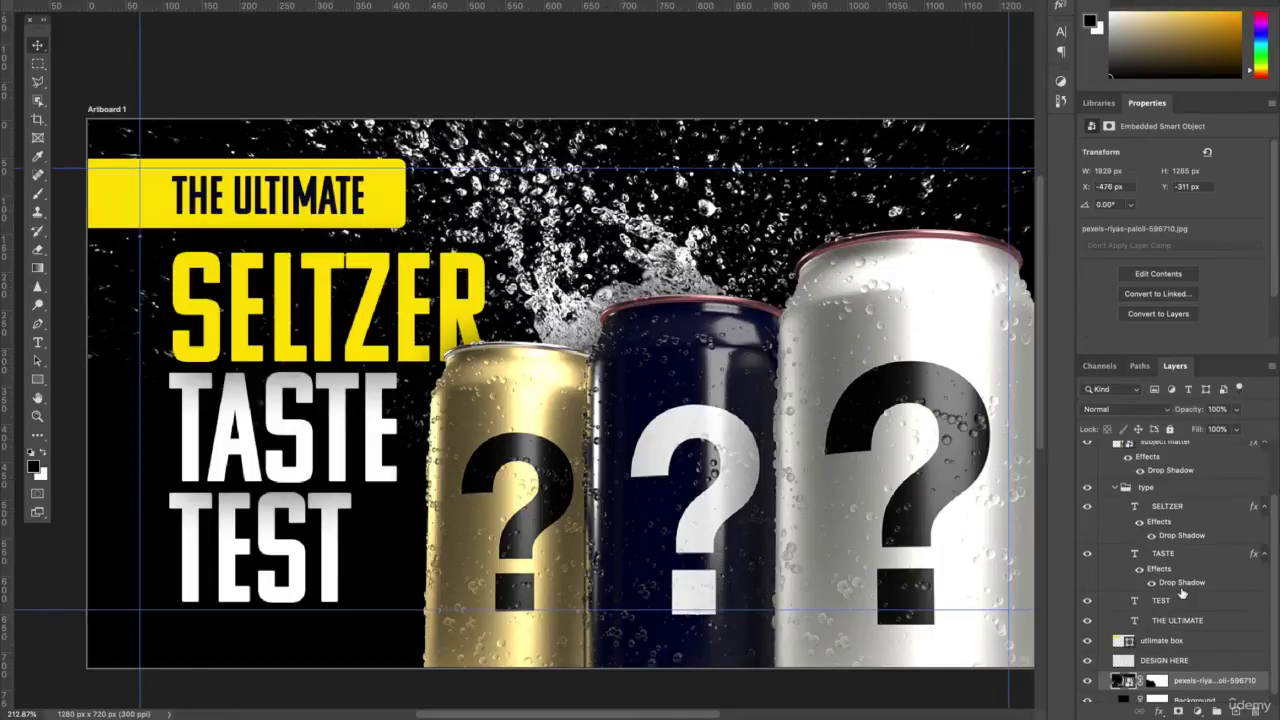
{"action": "right_click", "coordinate": [1252, 683]}
{"action": "left_click", "coordinate": [1259, 685]}
{"action": "key", "text": "super+j"}
{"action": "left_click_drag", "start_coordinate": [1258, 681], "coordinate": [1214, 470]}
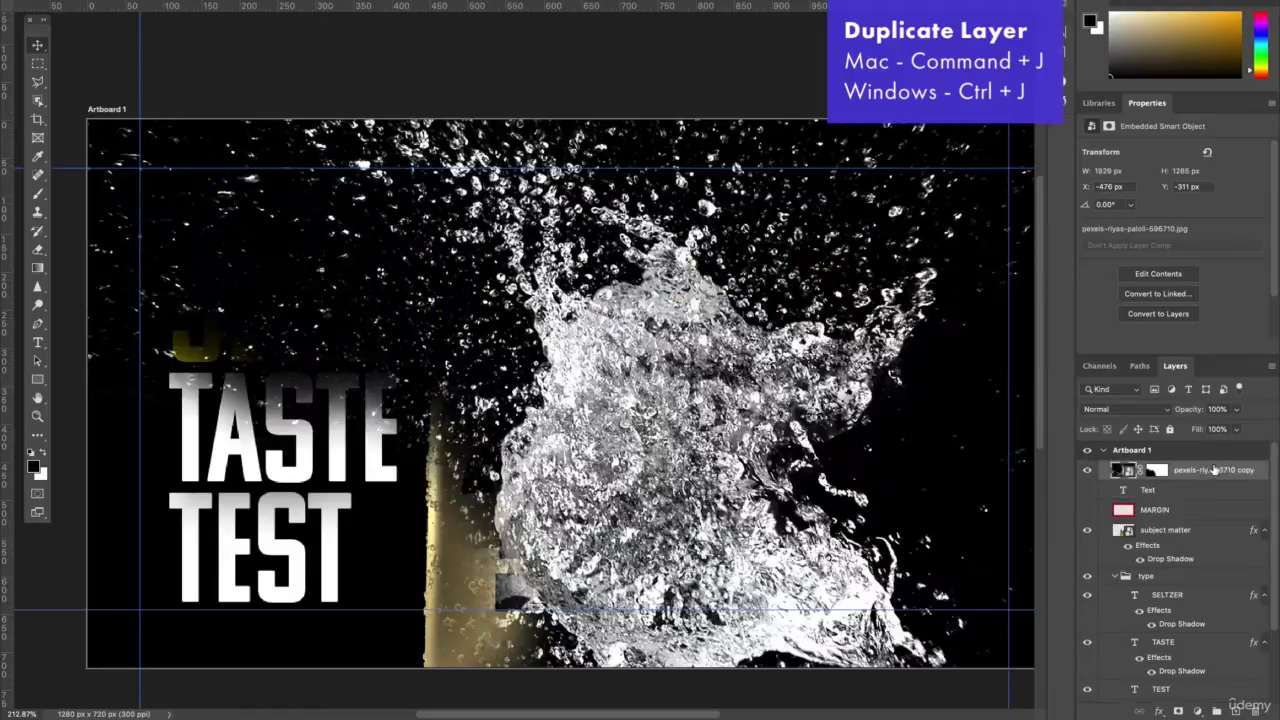
Move the splash copy to about X -618 px, Y 156 px and set its blend mode to Lighten
{"action": "mouse_move", "coordinate": [640, 385]}
{"action": "left_mouse_down"}
{"action": "mouse_move", "coordinate": [483, 456]}
{"action": "mouse_move", "coordinate": [455, 585]}
{"action": "left_mouse_up"}
{"action": "key", "text": "b"}
{"action": "left_click_drag", "start_coordinate": [517, 397], "coordinate": [566, 506]}
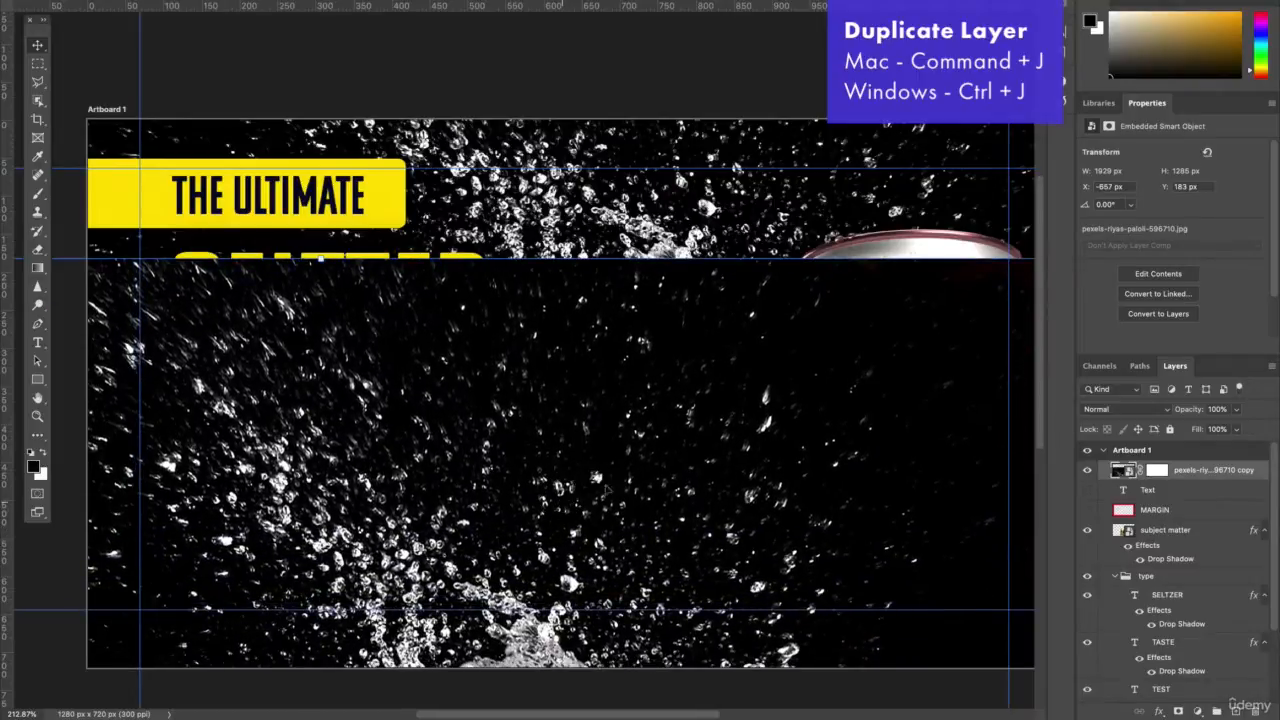
{"action": "left_click", "coordinate": [1117, 412]}
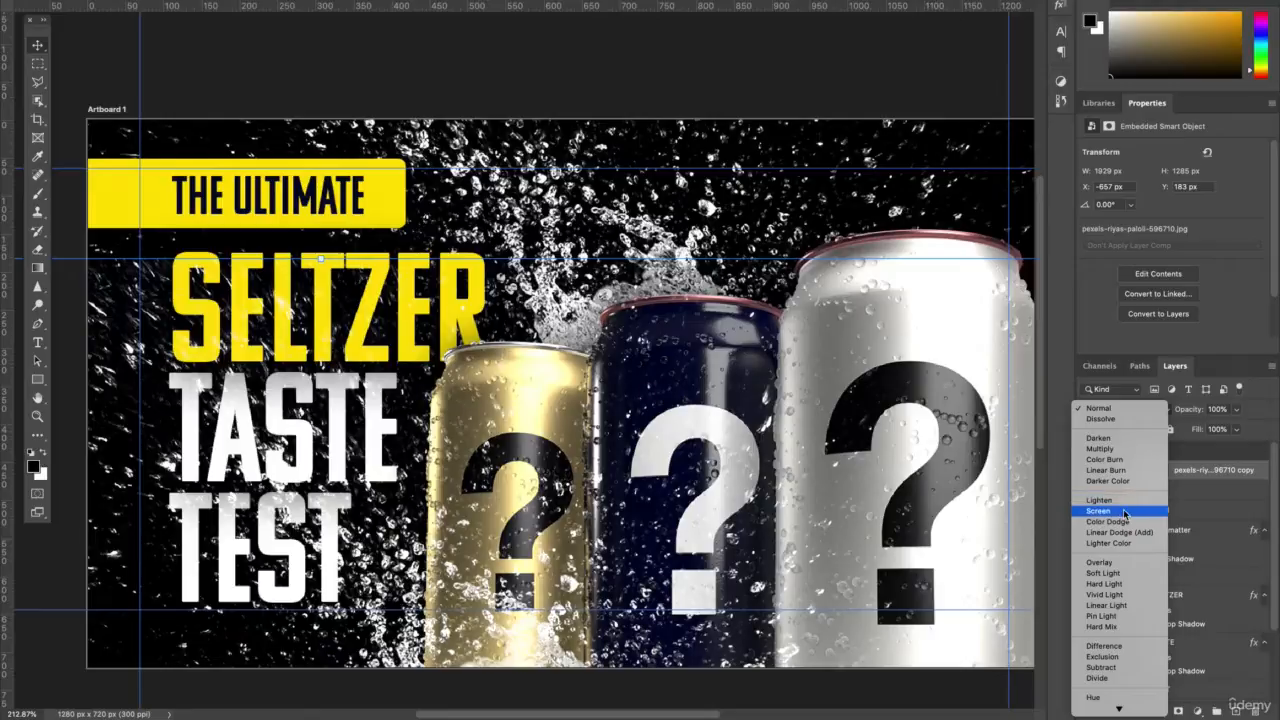
{"action": "left_click", "coordinate": [1121, 500]}
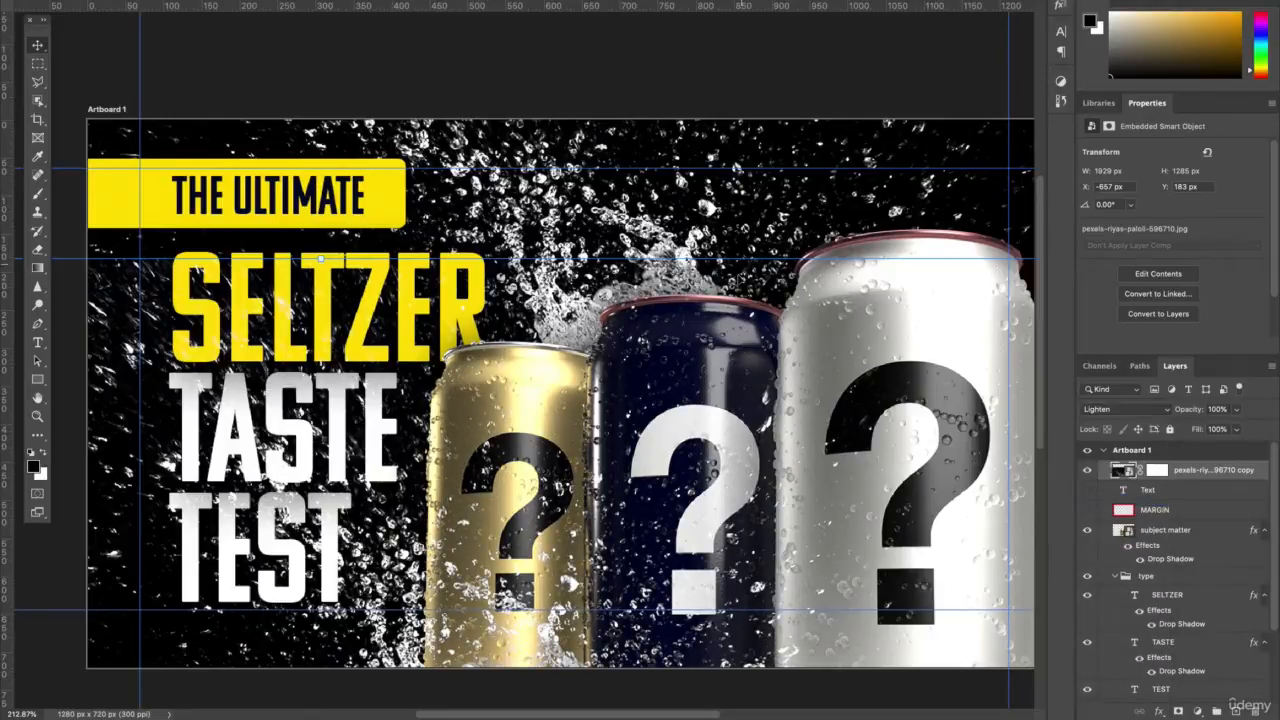
{"action": "scroll", "coordinate": [527, 414], "scroll_direction": "down", "scroll_amount": 3}
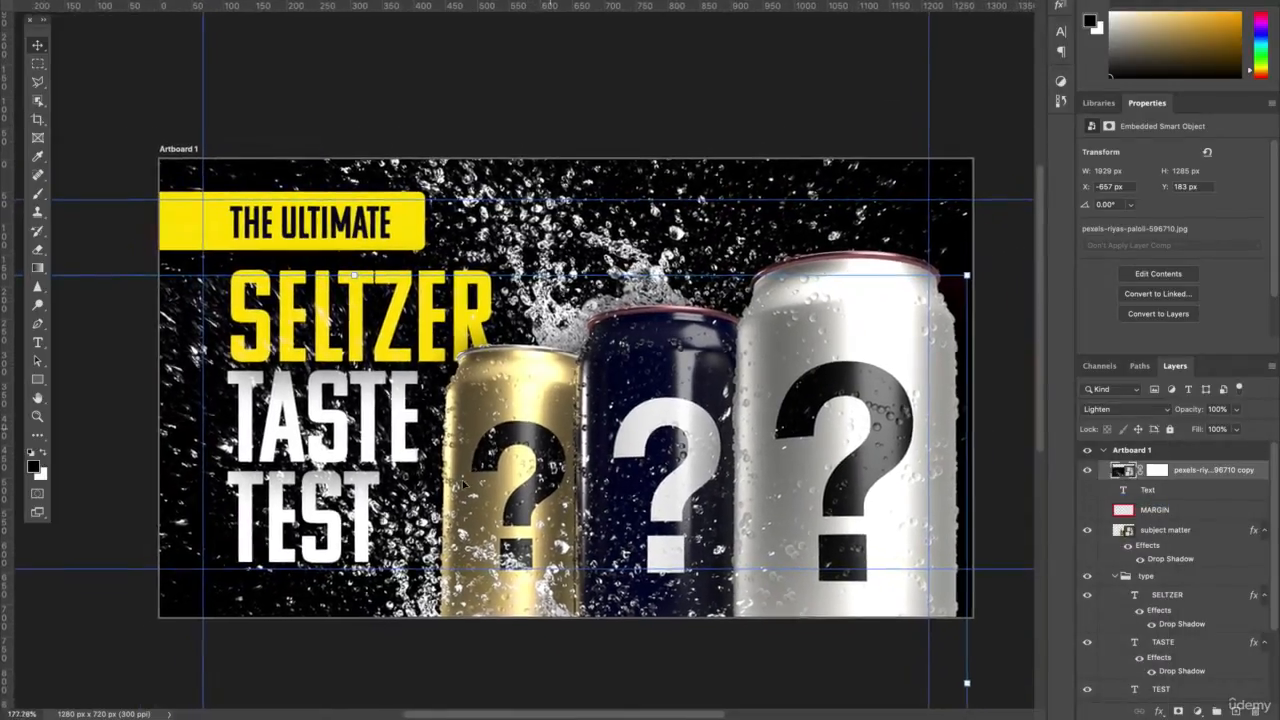
{"action": "scroll", "coordinate": [547, 363], "scroll_direction": "down", "scroll_amount": 3}
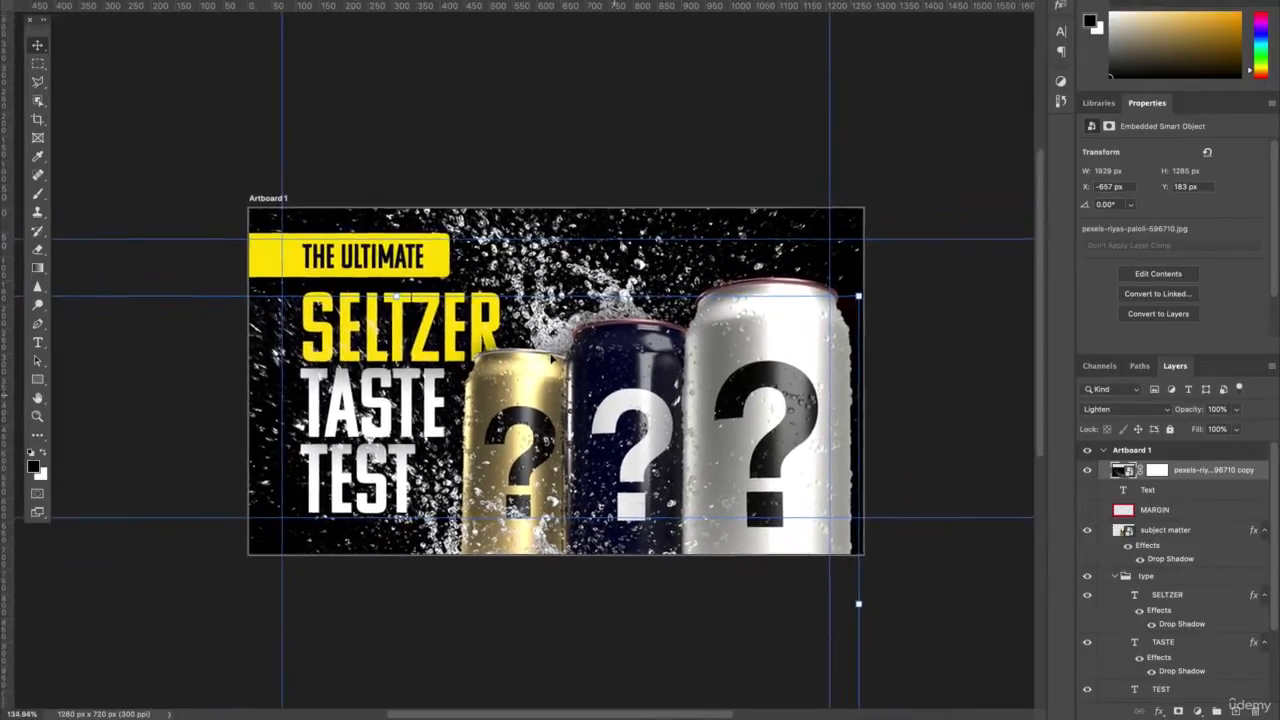
{"action": "left_click_drag", "start_coordinate": [510, 475], "coordinate": [540, 452]}
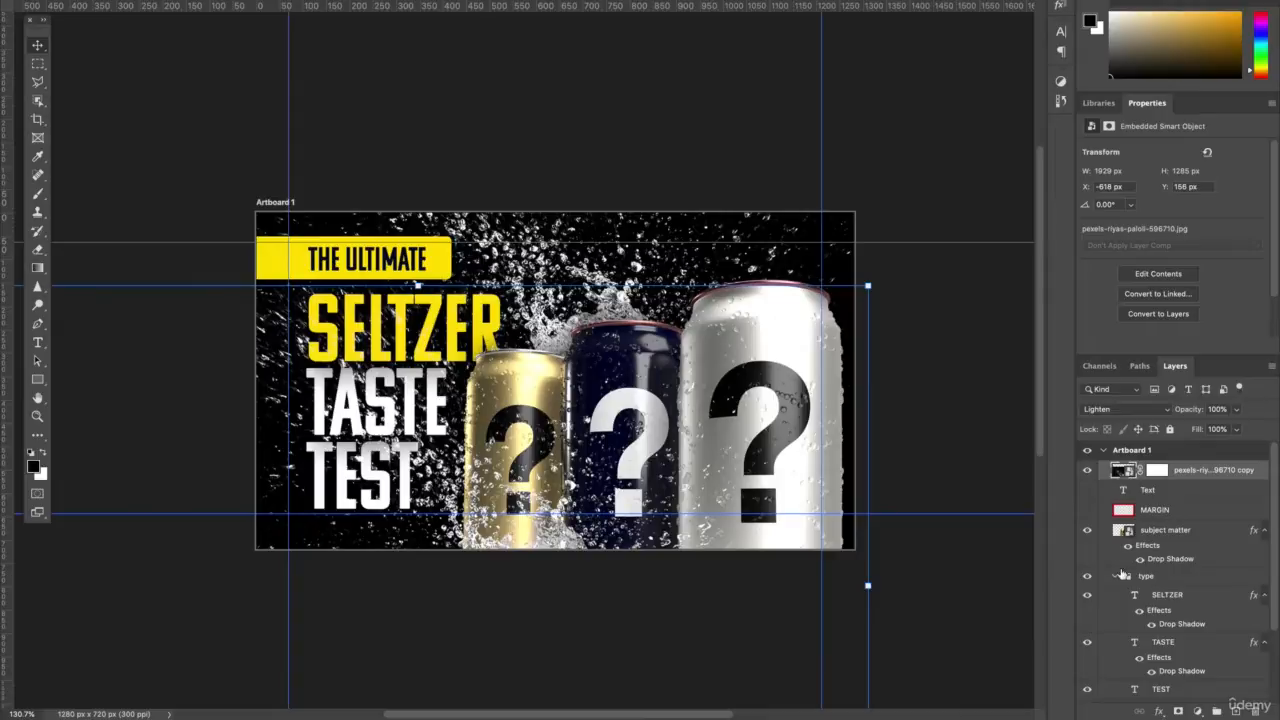
Paint black on the splash copy's layer mask with a large Soft Round brush at 0% hardness to hide the droplets over the lettering
{"action": "left_click", "coordinate": [1180, 708]}
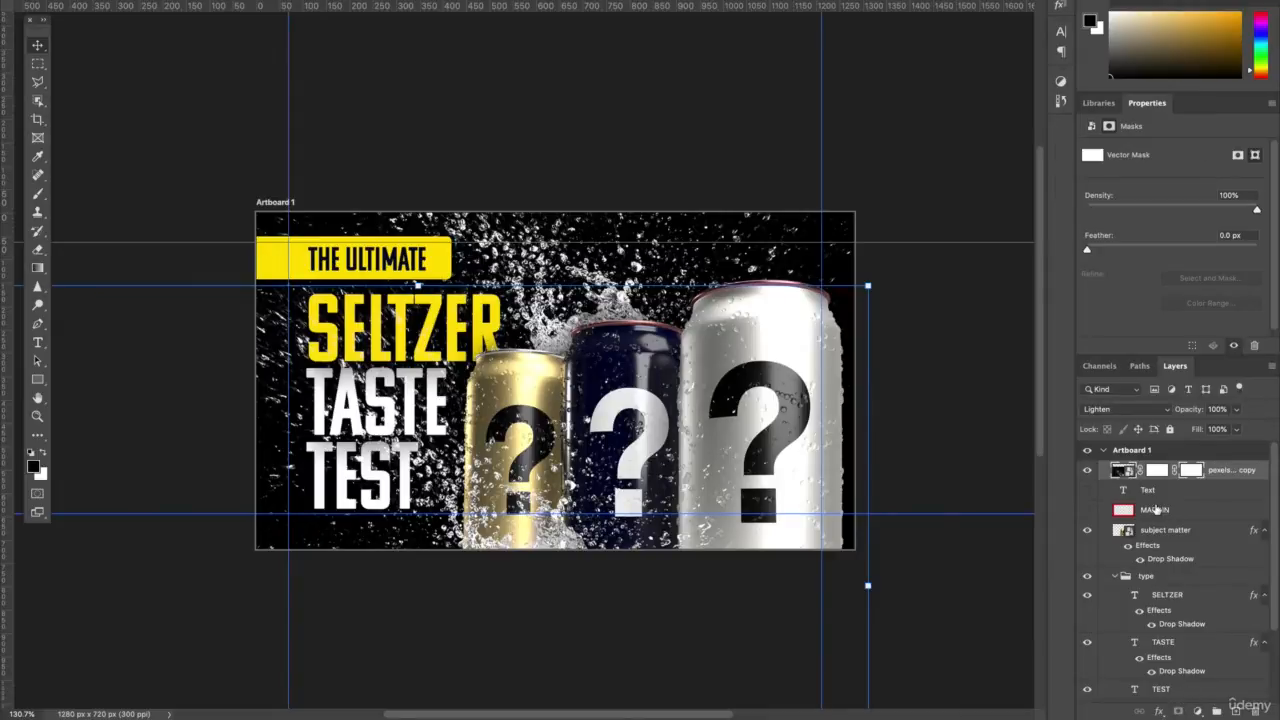
{"action": "key", "text": "ctrl+z"}
{"action": "left_click", "coordinate": [1157, 470]}
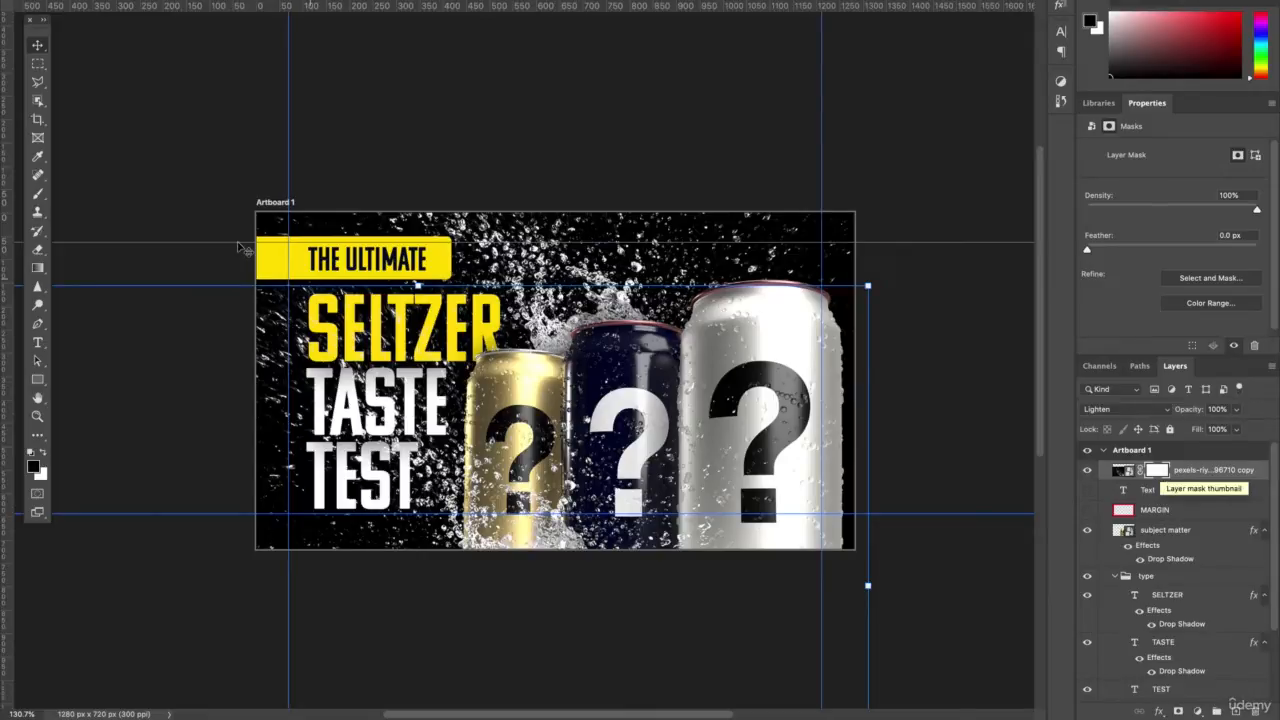
{"action": "left_click", "coordinate": [38, 193]}
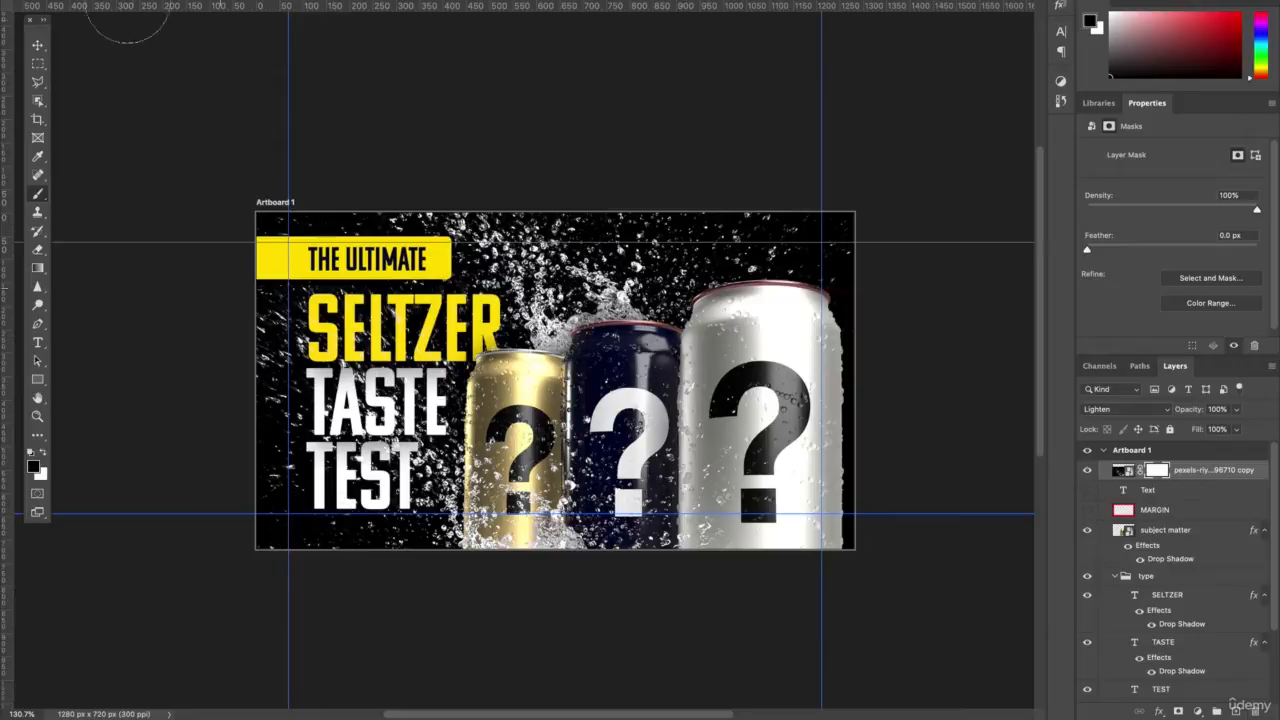
{"action": "left_click", "coordinate": [68, 1]}
{"action": "left_click_drag", "start_coordinate": [155, 14], "coordinate": [158, 15]}
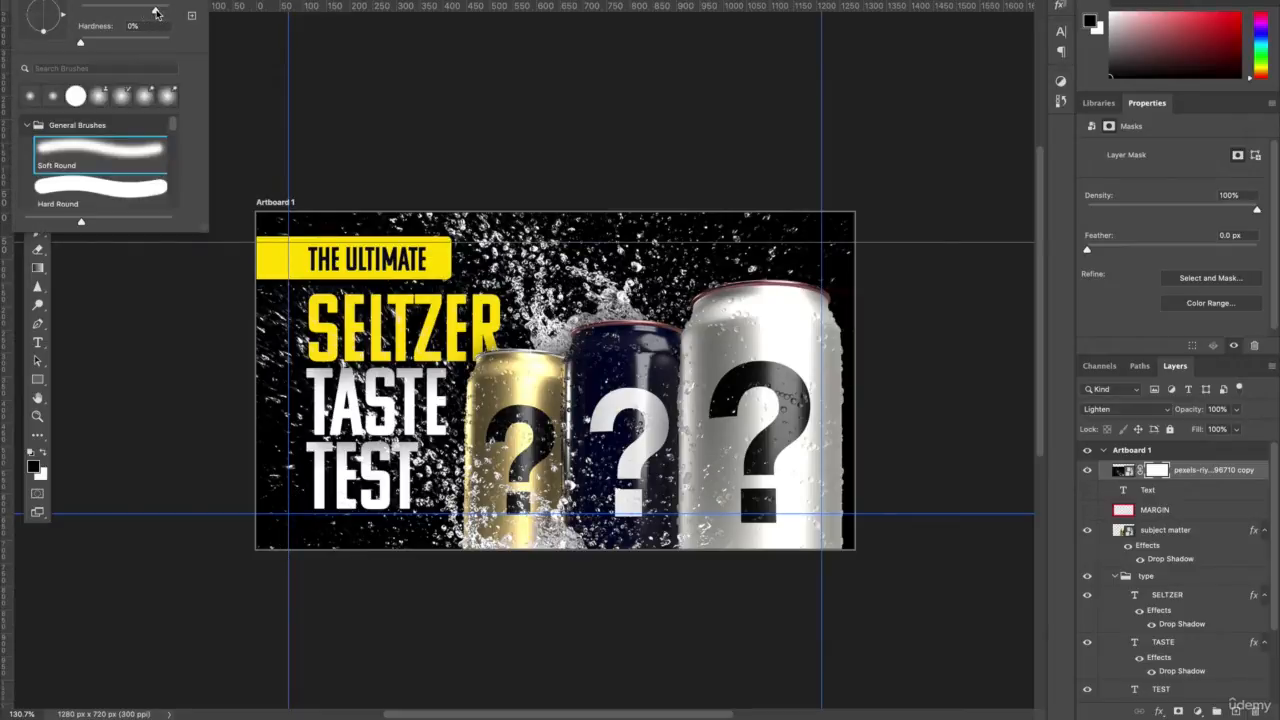
{"action": "left_click", "coordinate": [340, 532]}
{"action": "mouse_move", "coordinate": [470, 530]}
{"action": "left_mouse_down"}
{"action": "mouse_move", "coordinate": [300, 400]}
{"action": "mouse_move", "coordinate": [440, 430]}
{"action": "mouse_move", "coordinate": [391, 481]}
{"action": "left_mouse_up"}
{"action": "key", "text": "super+z"}
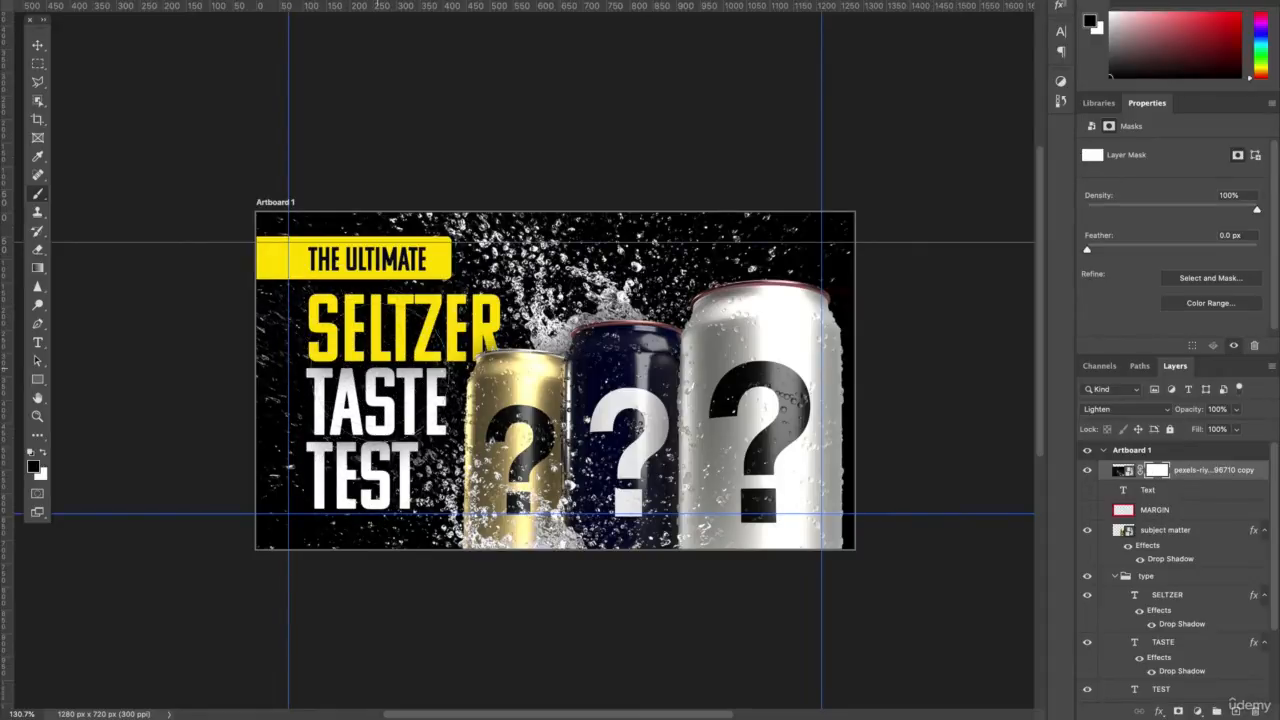
{"action": "mouse_move", "coordinate": [349, 321]}
{"action": "left_mouse_down"}
{"action": "mouse_move", "coordinate": [335, 289]}
{"action": "mouse_move", "coordinate": [385, 408]}
{"action": "left_mouse_up"}
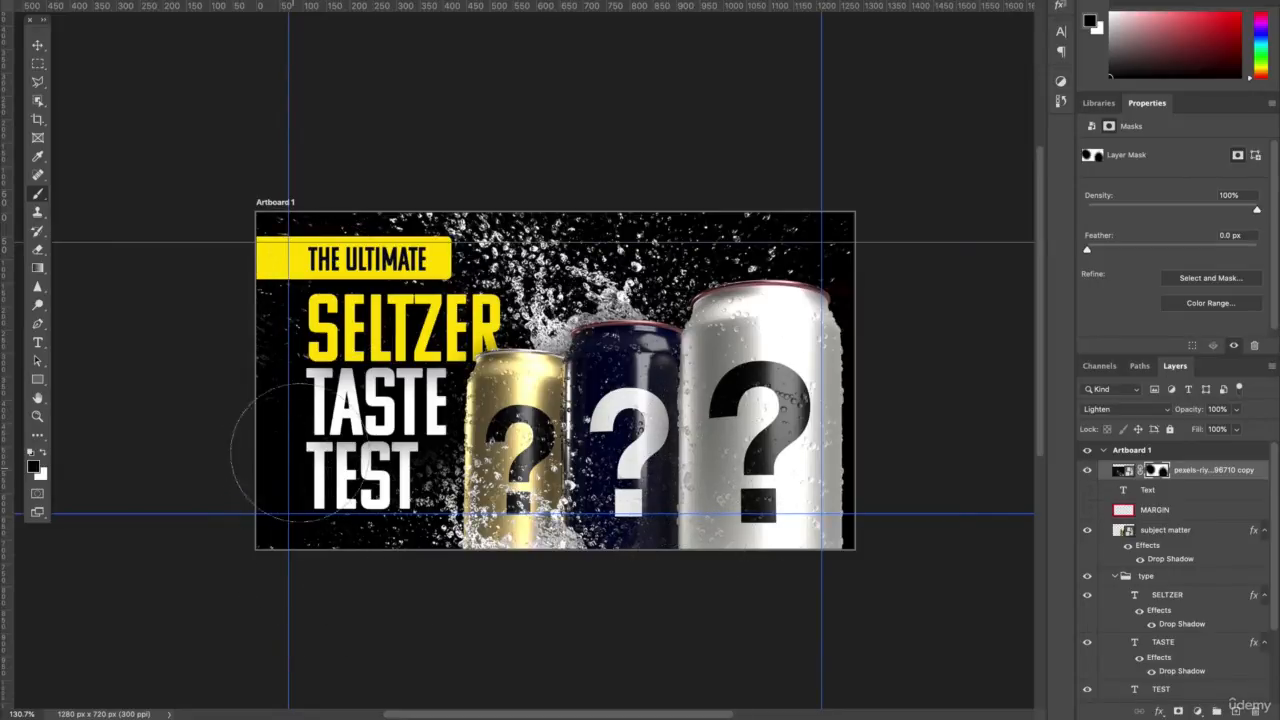
Scale the masked splash copy down to about 1206 × 804 px and place its splash at the base between the gold and navy cans
{"action": "left_click", "coordinate": [38, 46]}
{"action": "left_click_drag", "start_coordinate": [531, 472], "coordinate": [586, 464]}
{"action": "left_click_drag", "start_coordinate": [871, 297], "coordinate": [672, 455]}
{"action": "left_click_drag", "start_coordinate": [476, 589], "coordinate": [630, 493]}
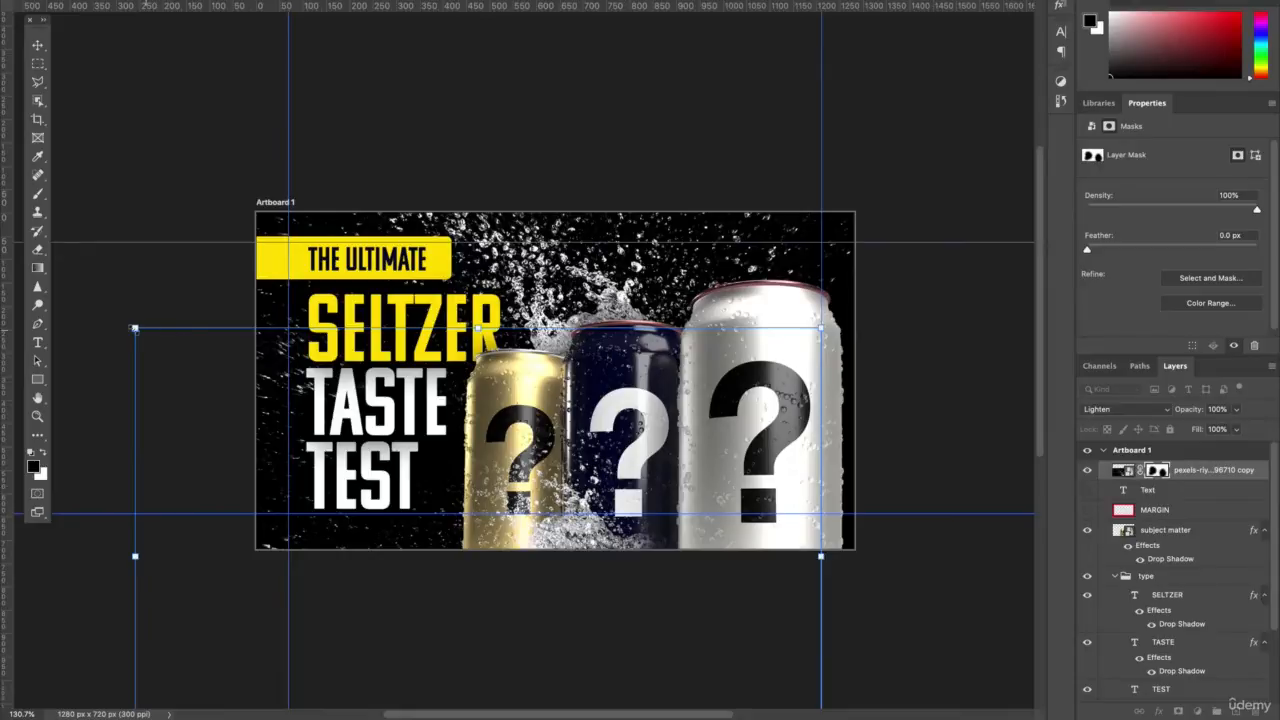
Nudge the TASTE and TEST text layers down together to Y 335.97 px
{"action": "left_click", "coordinate": [390, 434]}
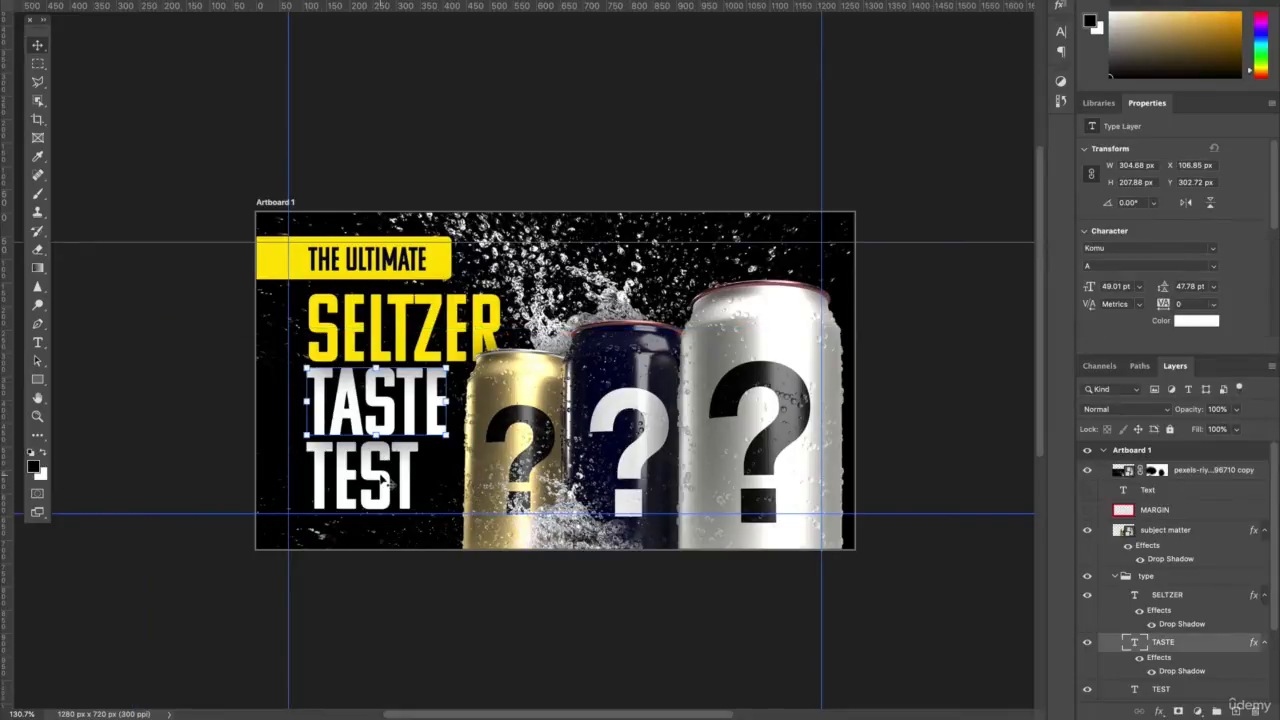
{"action": "key", "text": "super+;"}
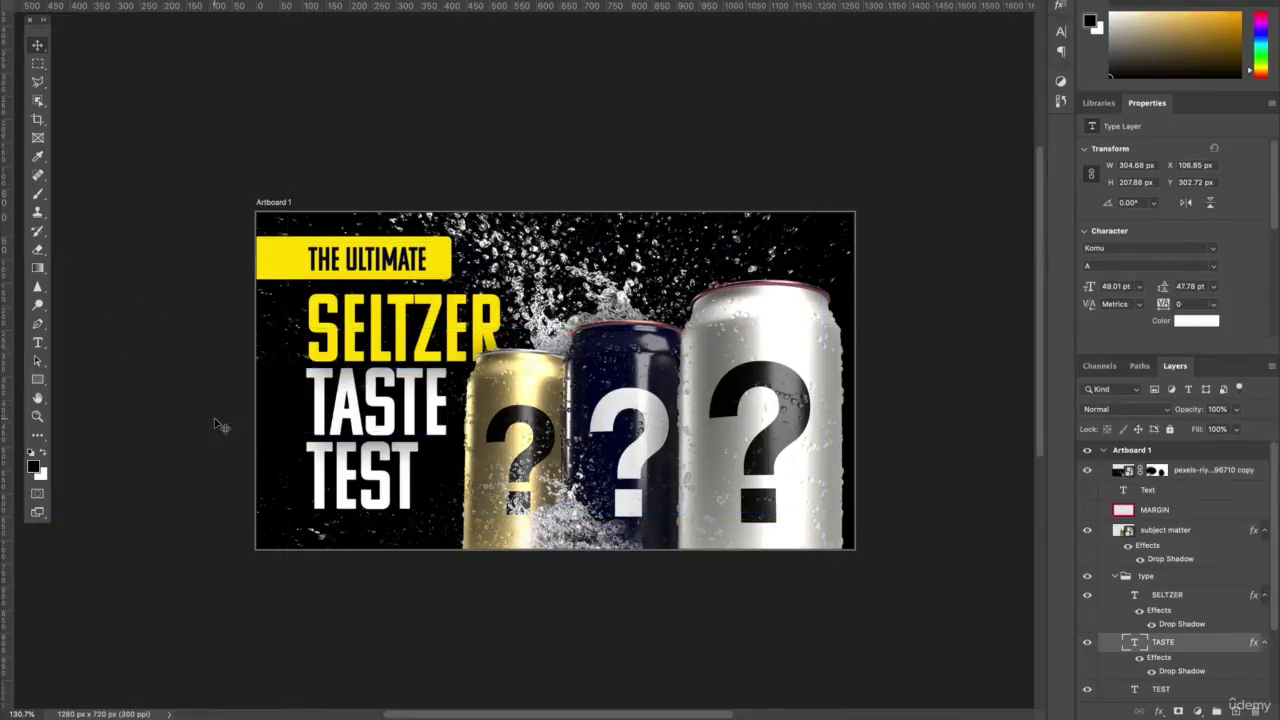
{"action": "left_click", "coordinate": [215, 420]}
{"action": "scroll", "coordinate": [408, 404], "scroll_direction": "up", "scroll_amount": 3}
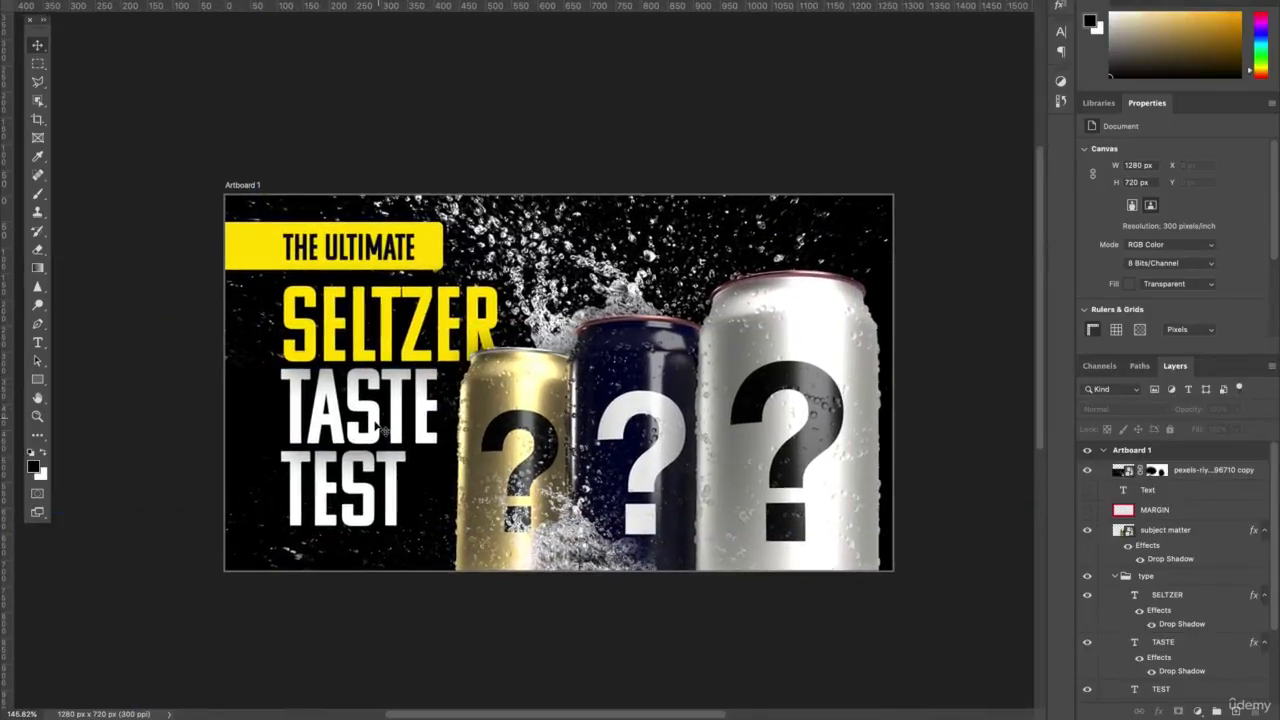
{"action": "left_click", "coordinate": [361, 463]}
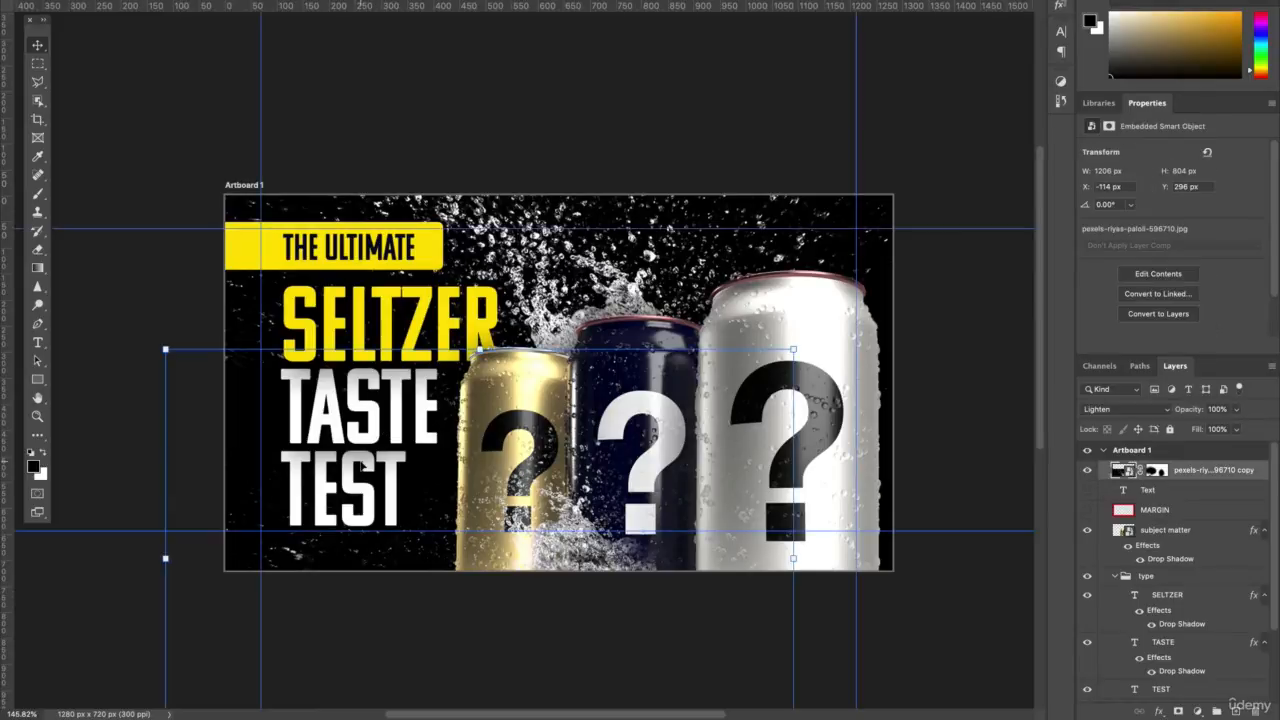
{"action": "left_click", "coordinate": [349, 470]}
{"action": "left_click", "coordinate": [355, 405], "text": "shift"}
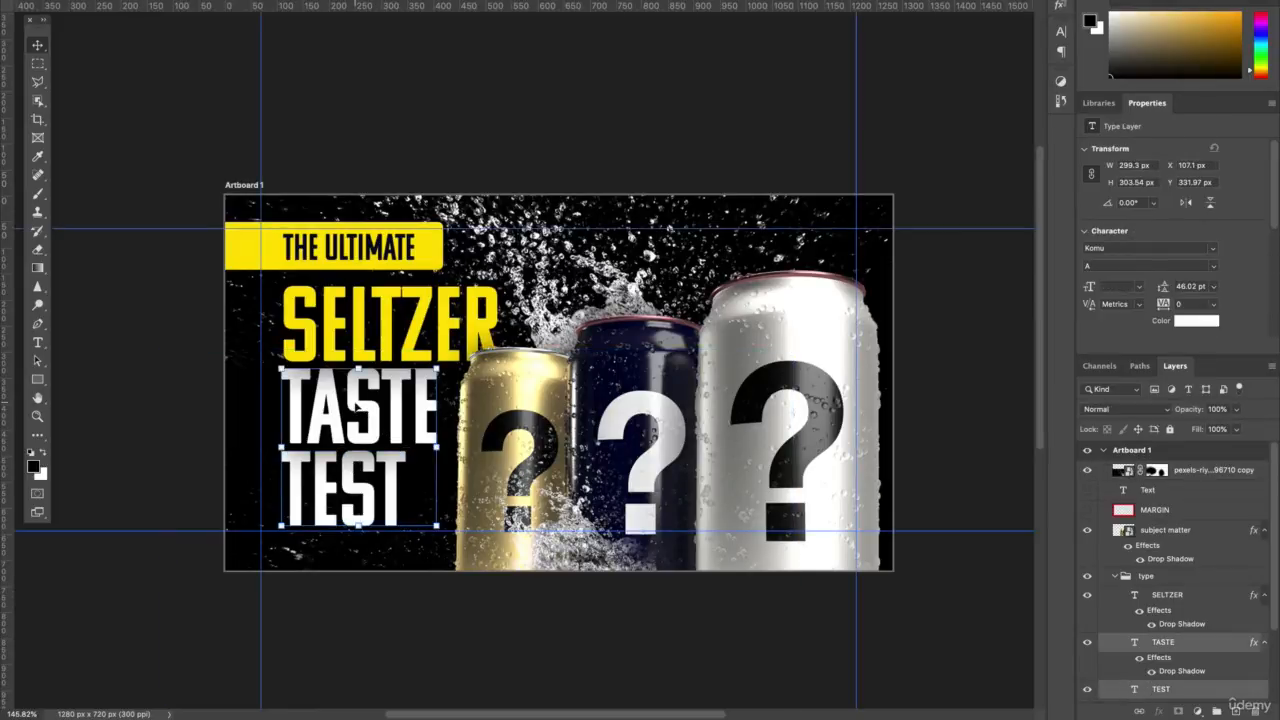
{"action": "left_click_drag", "start_coordinate": [355, 405], "coordinate": [357, 408]}
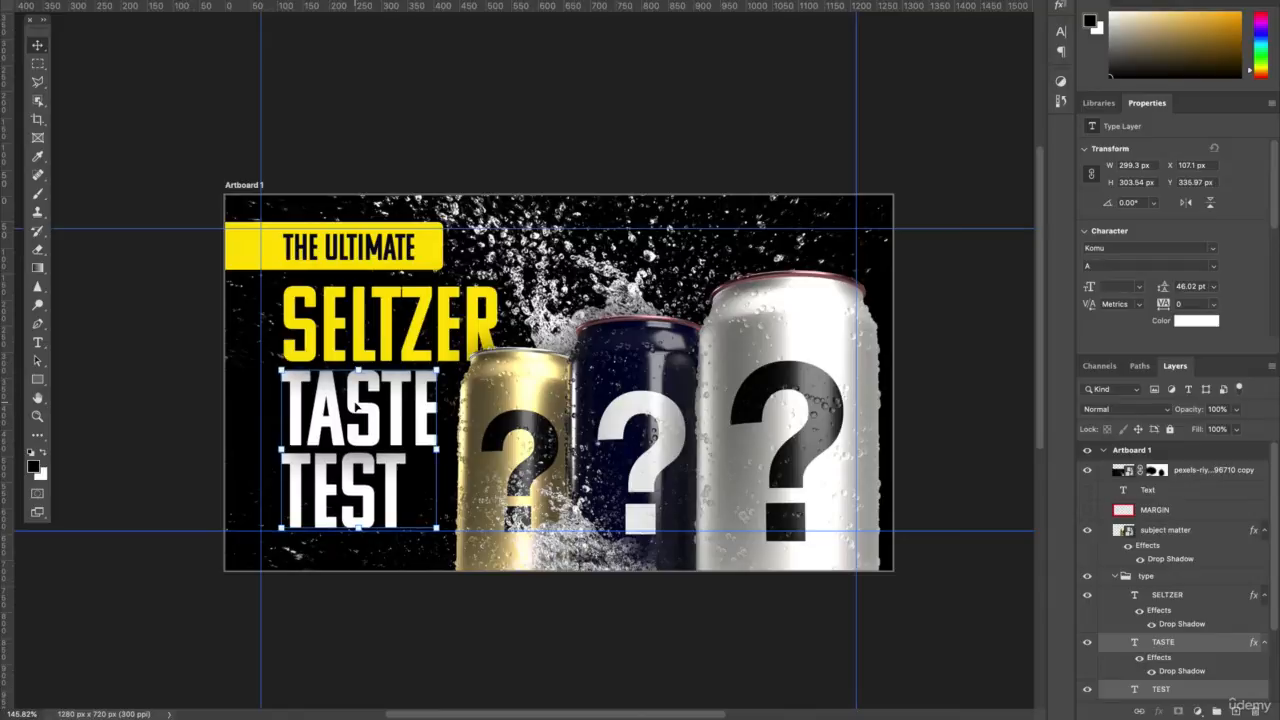
Nudge the TEST text slightly down to even its spacing below TASTE, and check the layout with the guides hidden
{"action": "left_click", "coordinate": [207, 238]}
{"action": "left_click", "coordinate": [350, 473]}
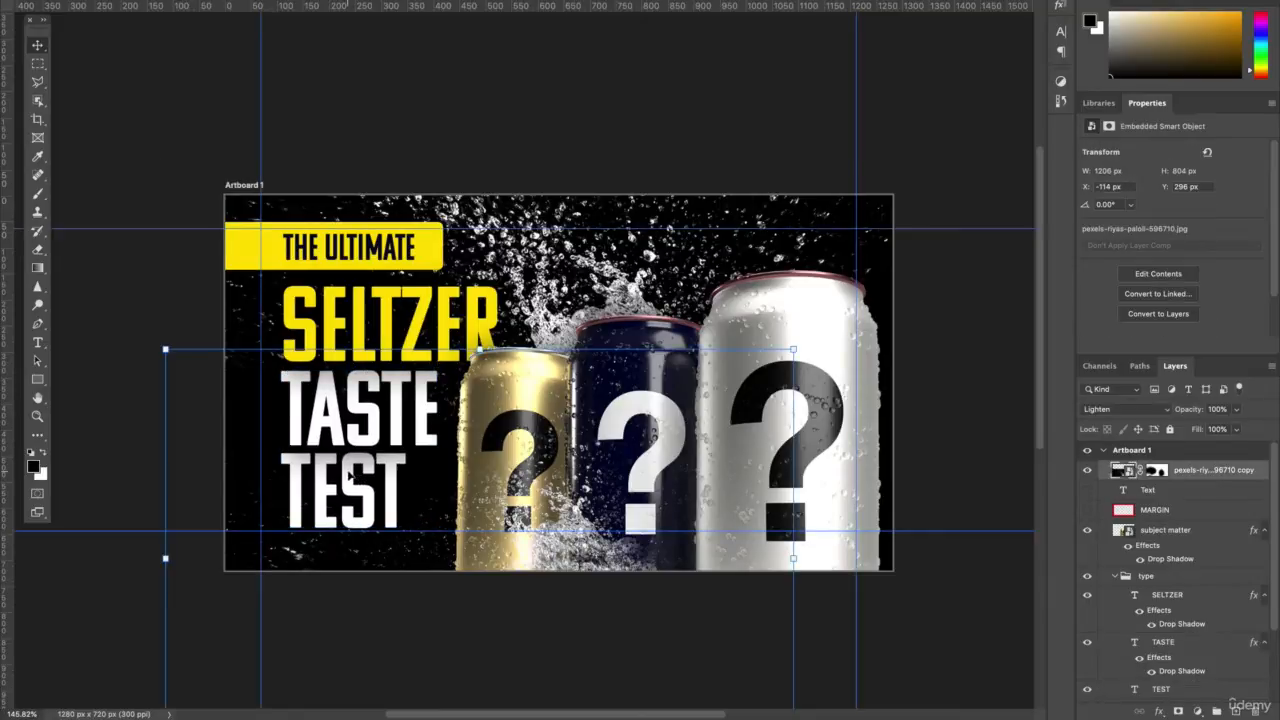
{"action": "left_click", "coordinate": [360, 496]}
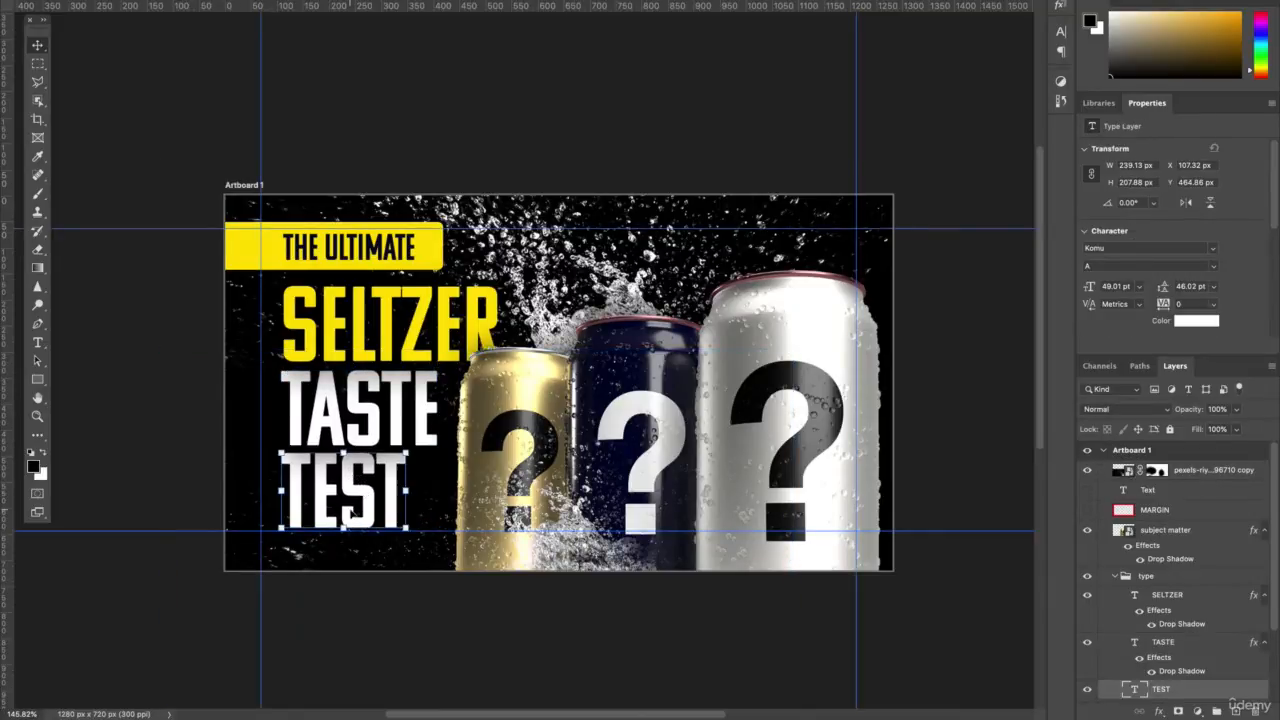
{"action": "key", "text": "ctrl+semicolon"}
{"action": "left_click", "coordinate": [140, 170]}
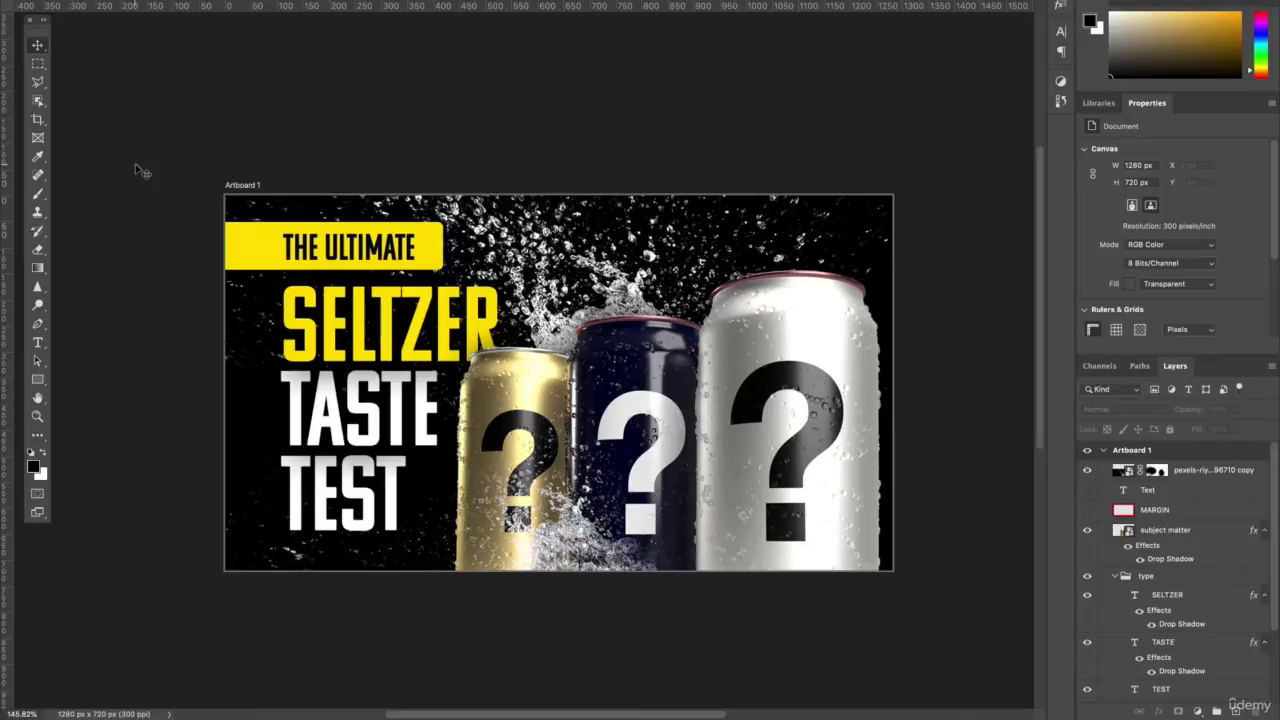
Square off the rounded corners of the yellow box behind THE ULTIMATE, and view it without guides
{"action": "key", "text": "ctrl+semicolon"}
{"action": "left_click", "coordinate": [254, 246]}
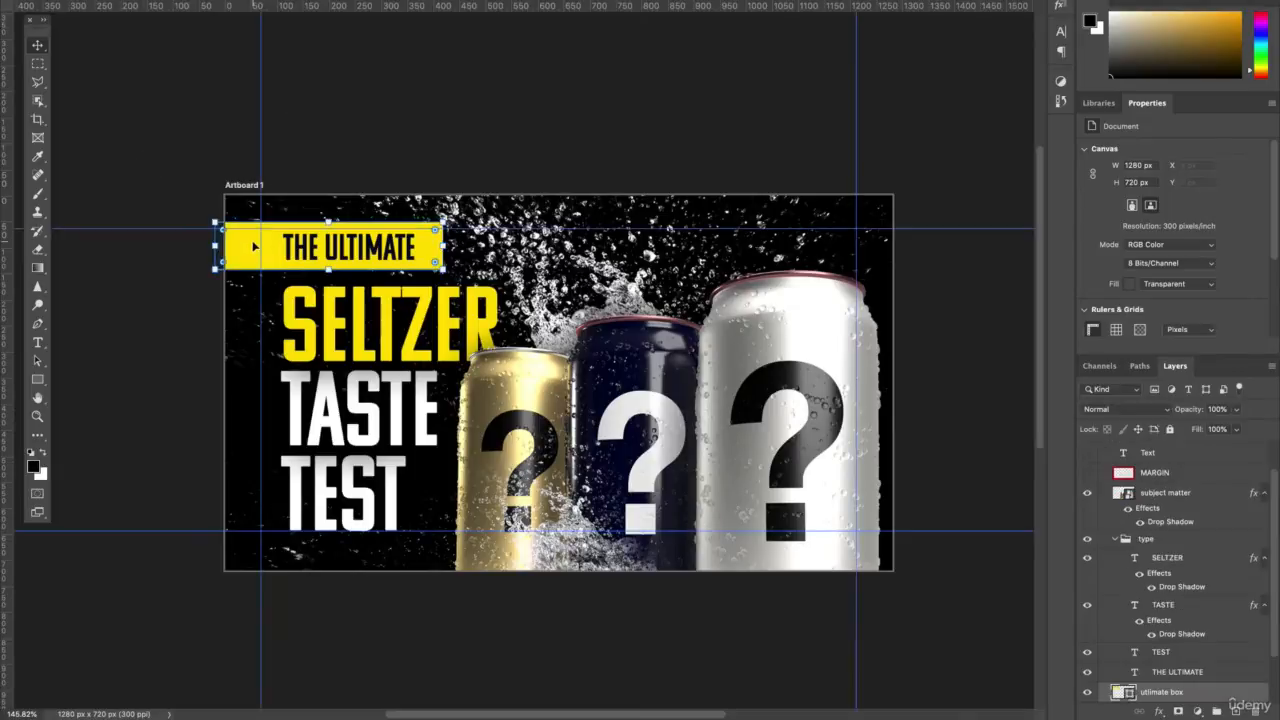
{"action": "left_click", "coordinate": [439, 134]}
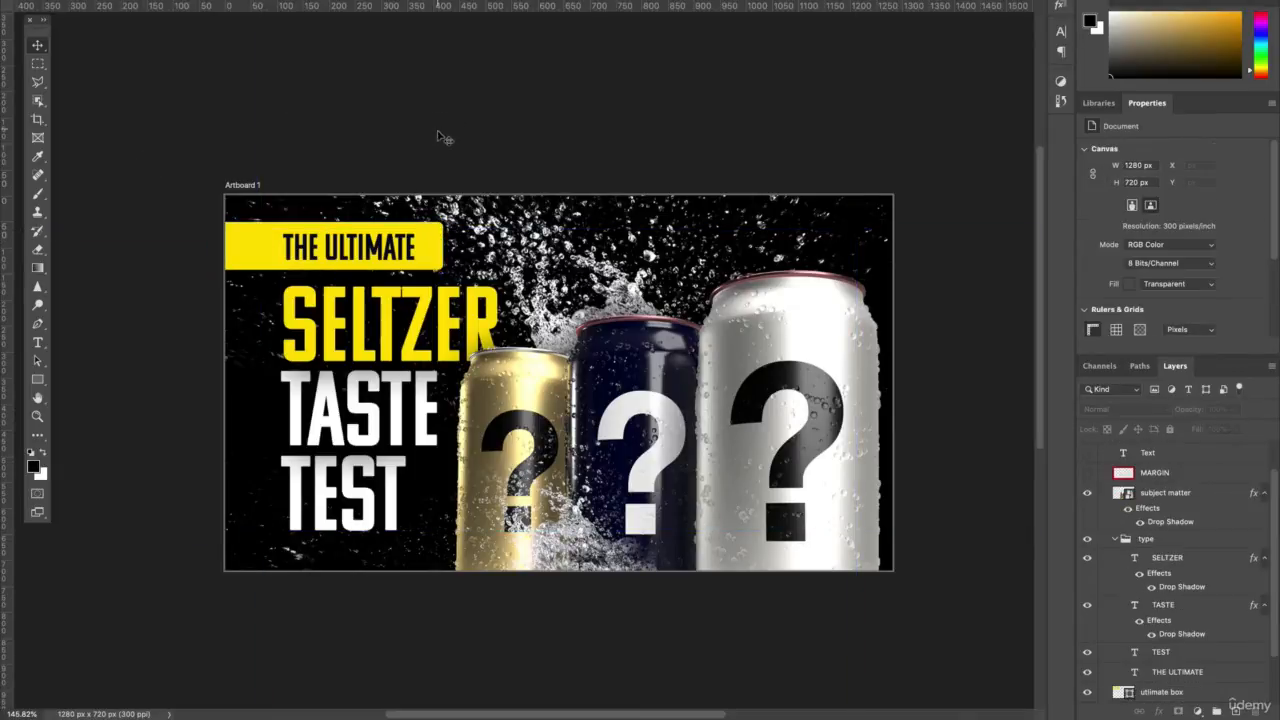
{"action": "left_click", "coordinate": [427, 238]}
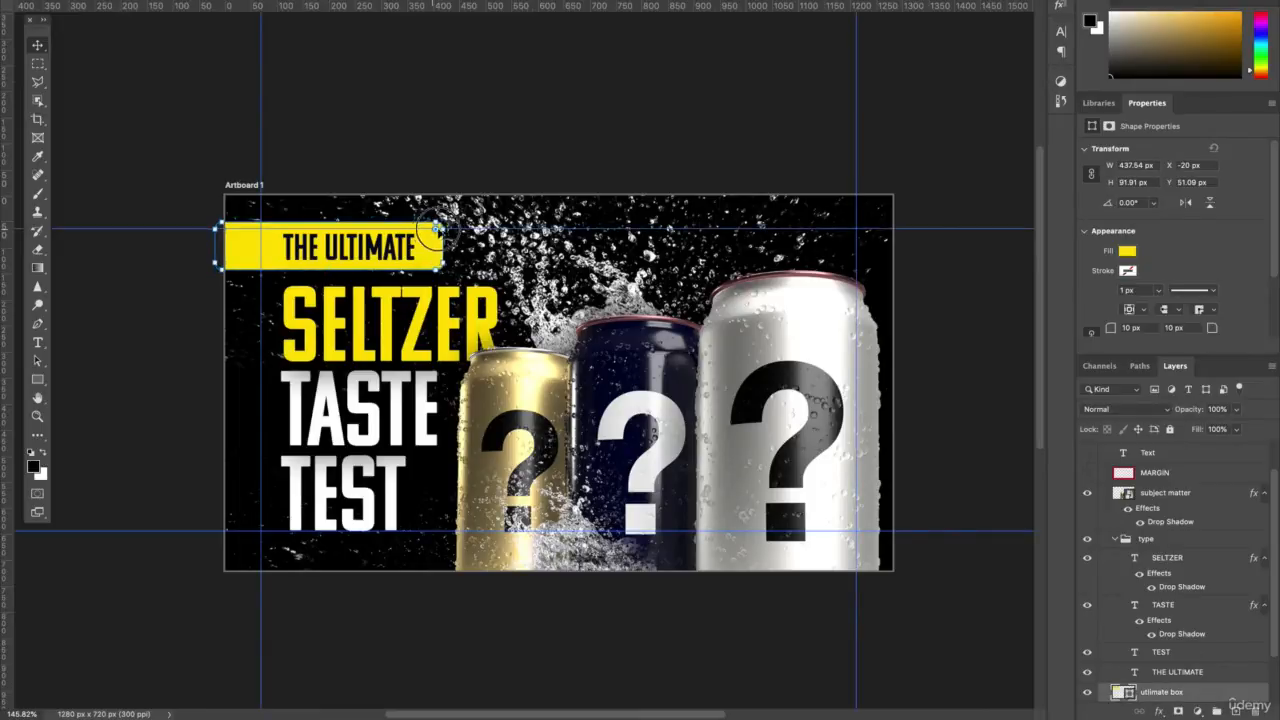
{"action": "key", "text": "ctrl+h"}
{"action": "left_click", "coordinate": [478, 89]}
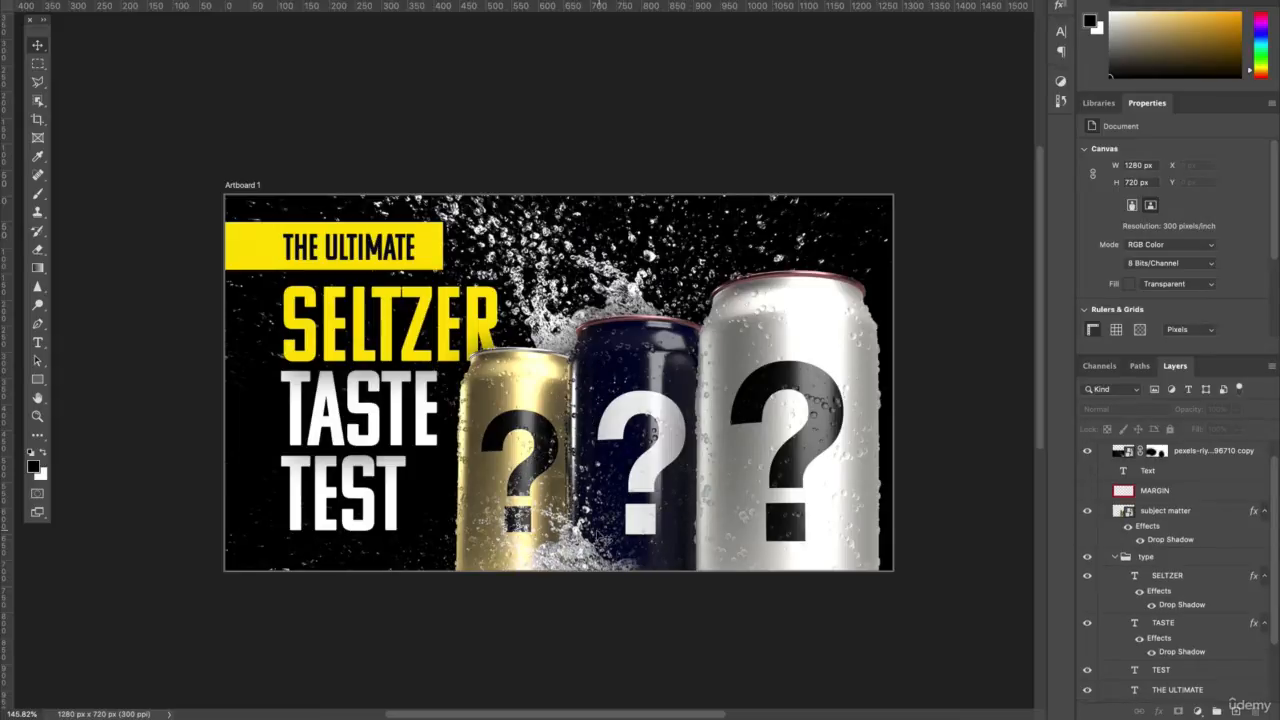
Move the front splash copy straight down so its splash sits lower between the gold and navy cans
{"action": "left_click_drag", "start_coordinate": [584, 532], "coordinate": [585, 539]}
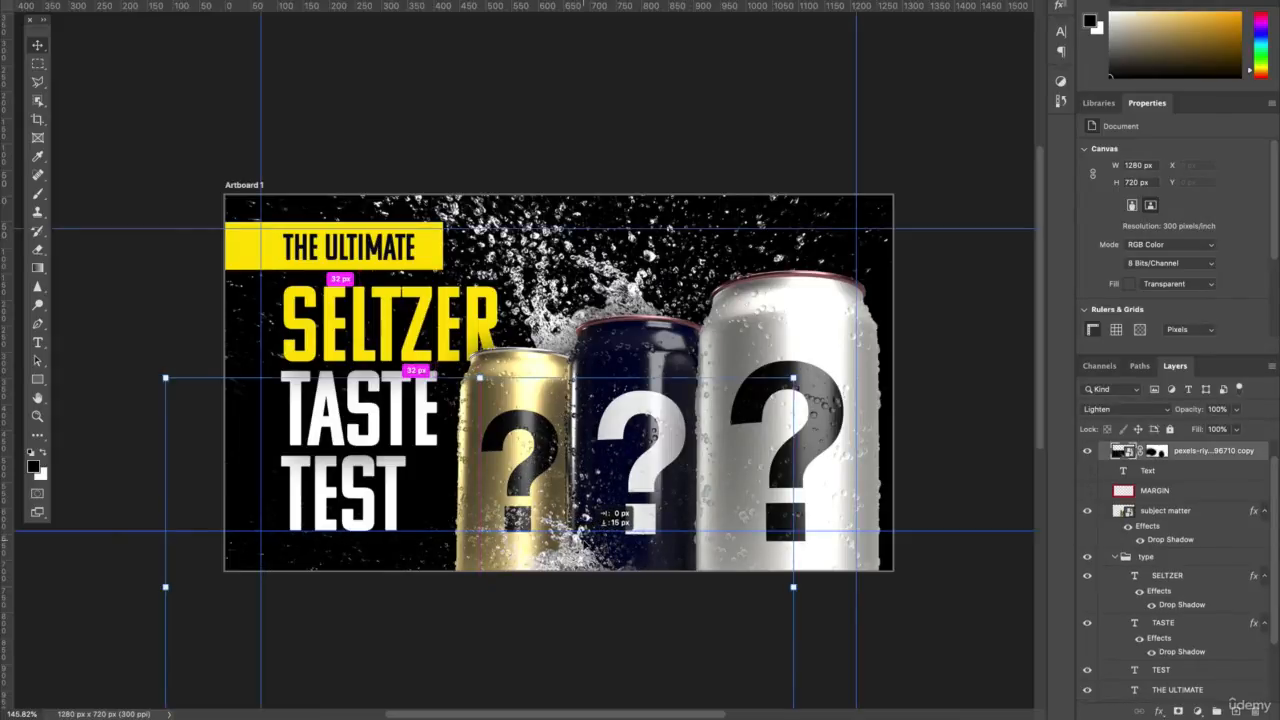
{"action": "left_click", "coordinate": [928, 413]}
{"action": "key", "text": "ctrl+h"}
{"action": "scroll", "coordinate": [626, 425], "scroll_direction": "up", "scroll_amount": 3}
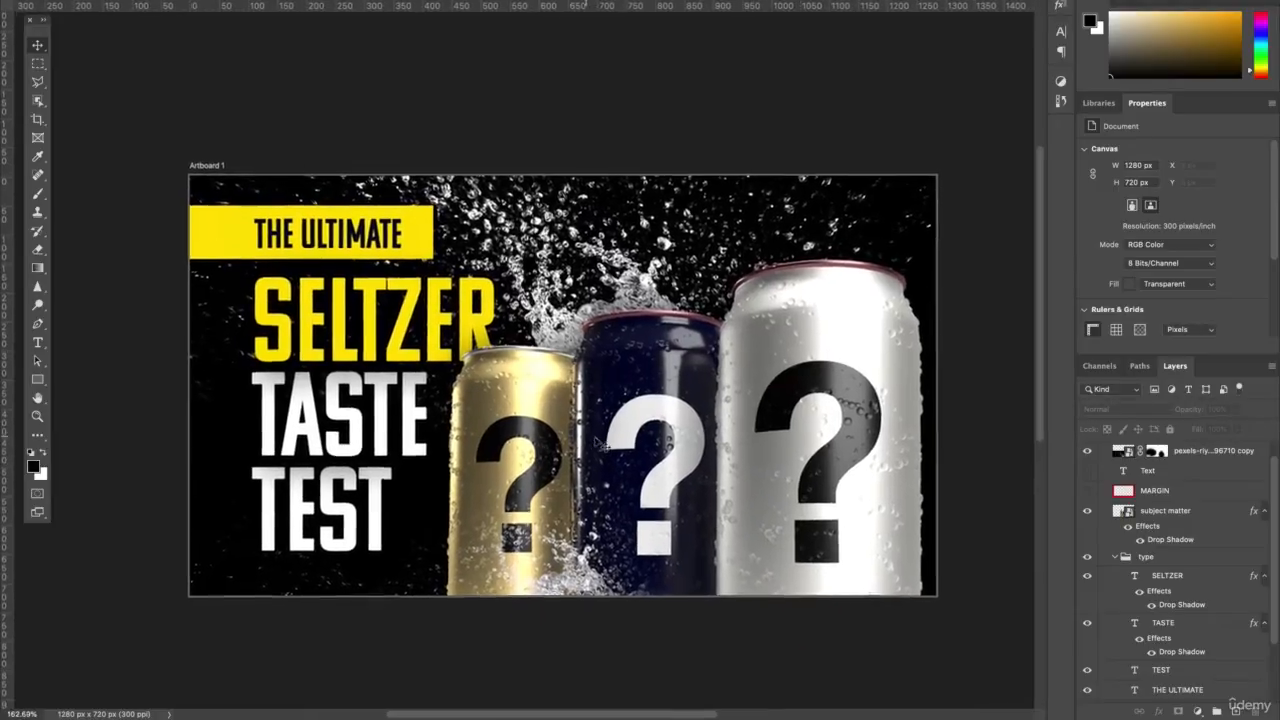
{"action": "scroll", "coordinate": [690, 460], "scroll_direction": "up", "scroll_amount": 1}
Toggle the subject matter layer's visibility to compare the thumbnail with and without the cans
{"action": "left_click", "coordinate": [799, 360]}
{"action": "key", "text": "ctrl+h"}
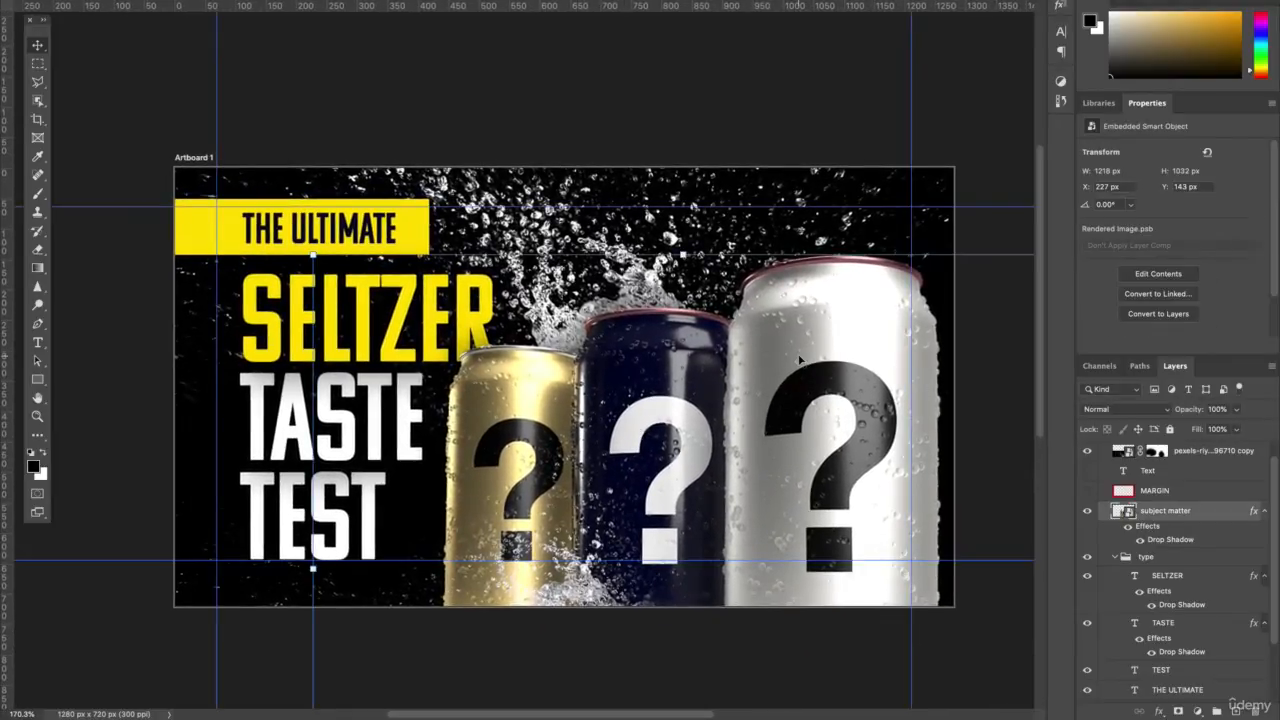
{"action": "left_click", "coordinate": [1088, 511]}
{"action": "left_click", "coordinate": [1088, 511]}
{"action": "left_click", "coordinate": [1088, 511]}
{"action": "left_click", "coordinate": [1088, 511]}
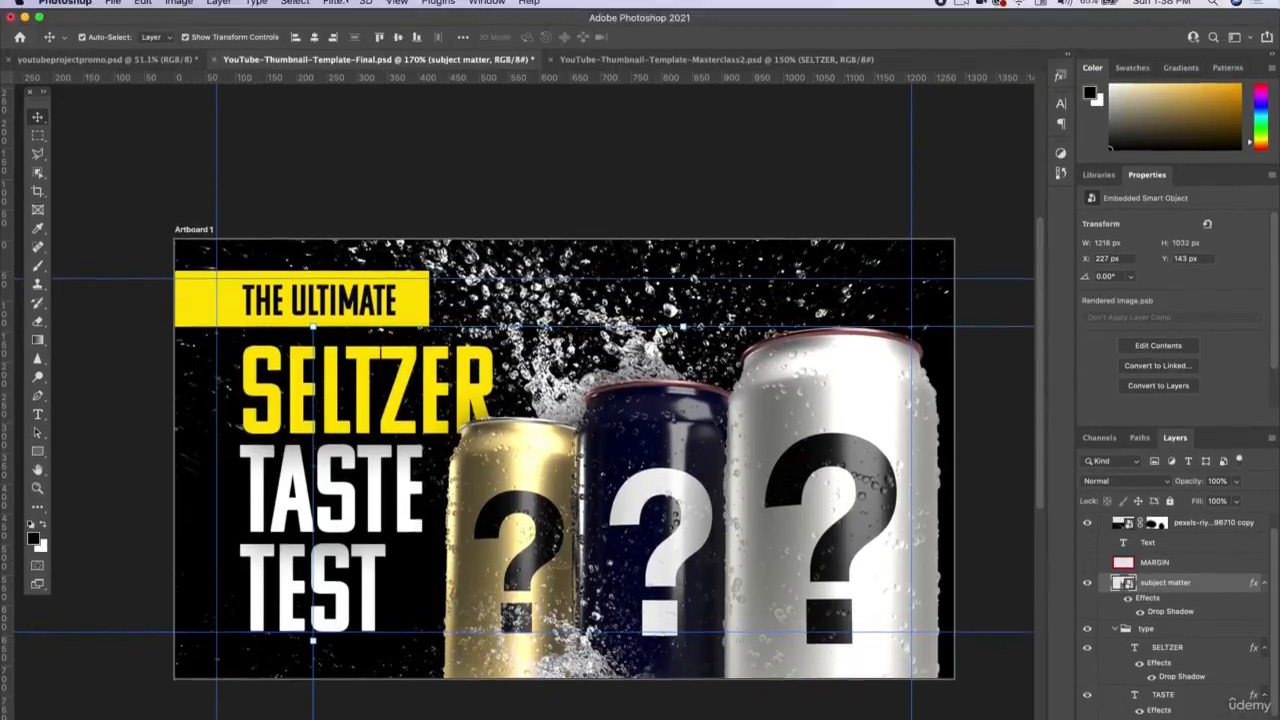
Apply the Sharpen filter to the subject matter smart object and compare the cans before and after
{"action": "left_click", "coordinate": [331, 7]}
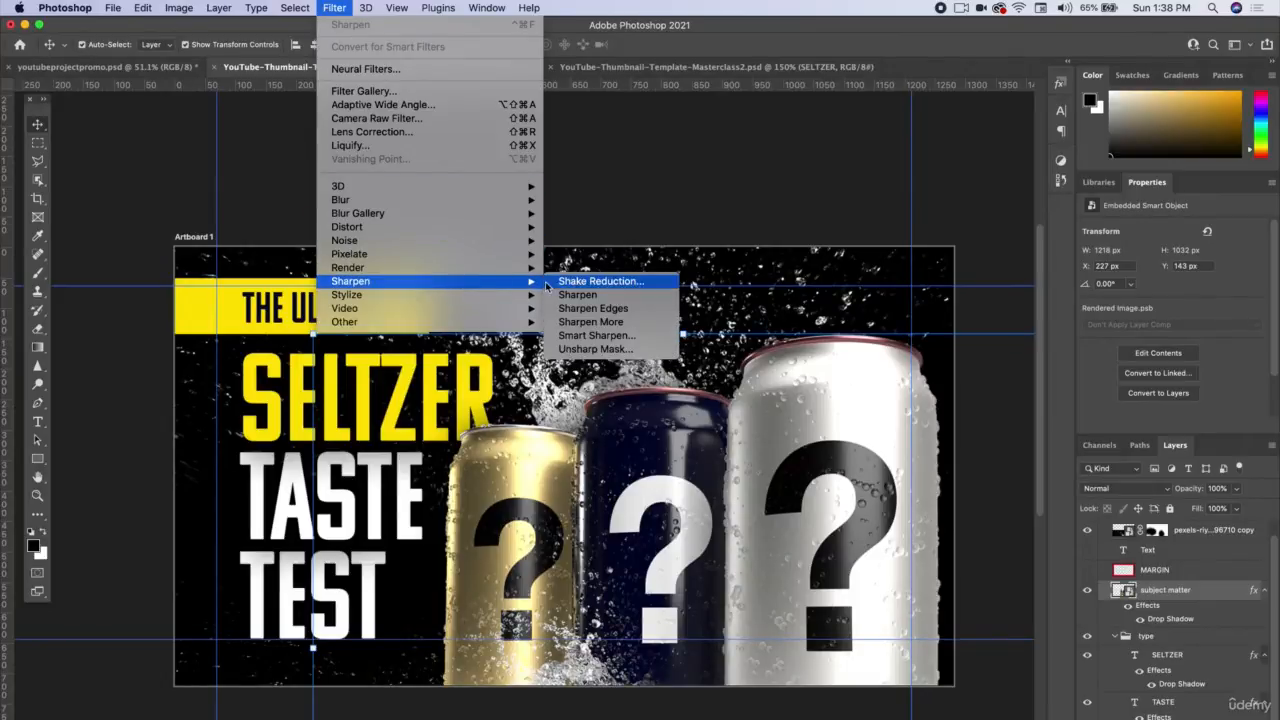
{"action": "left_click", "coordinate": [570, 295]}
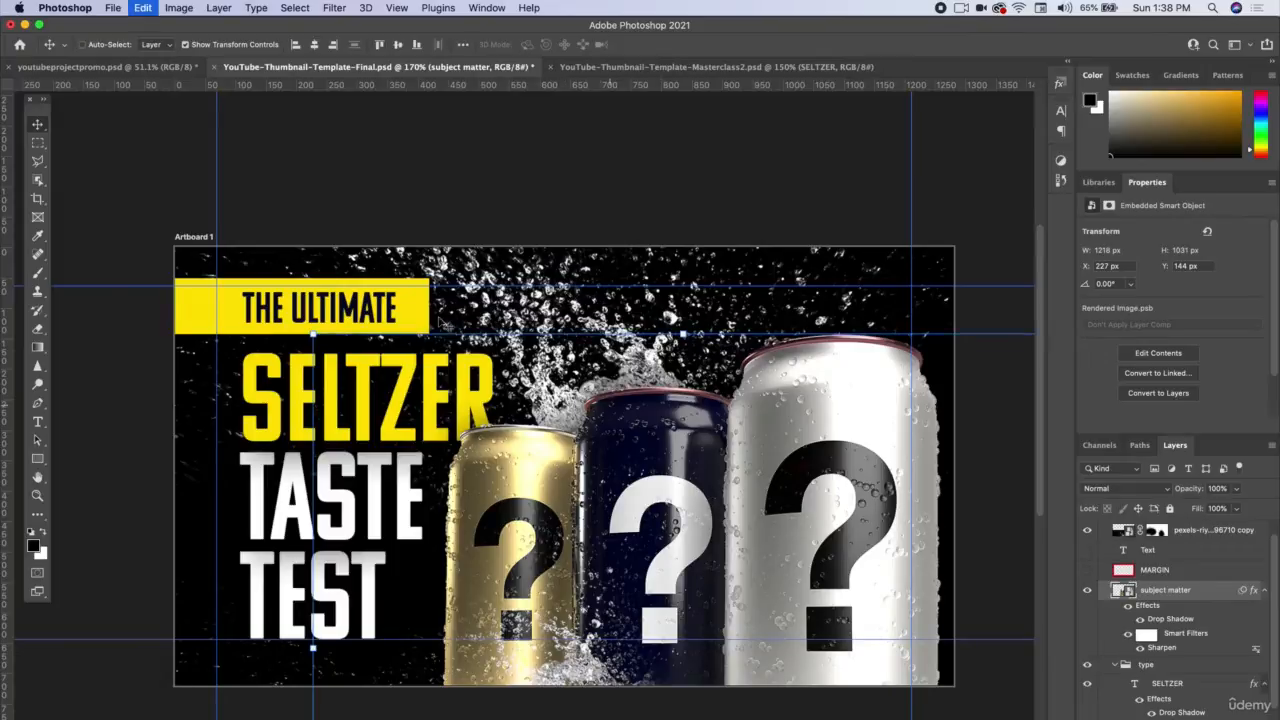
{"action": "key", "text": "super+z"}
{"action": "left_click", "coordinate": [365, 7]}
{"action": "left_click", "coordinate": [400, 27]}
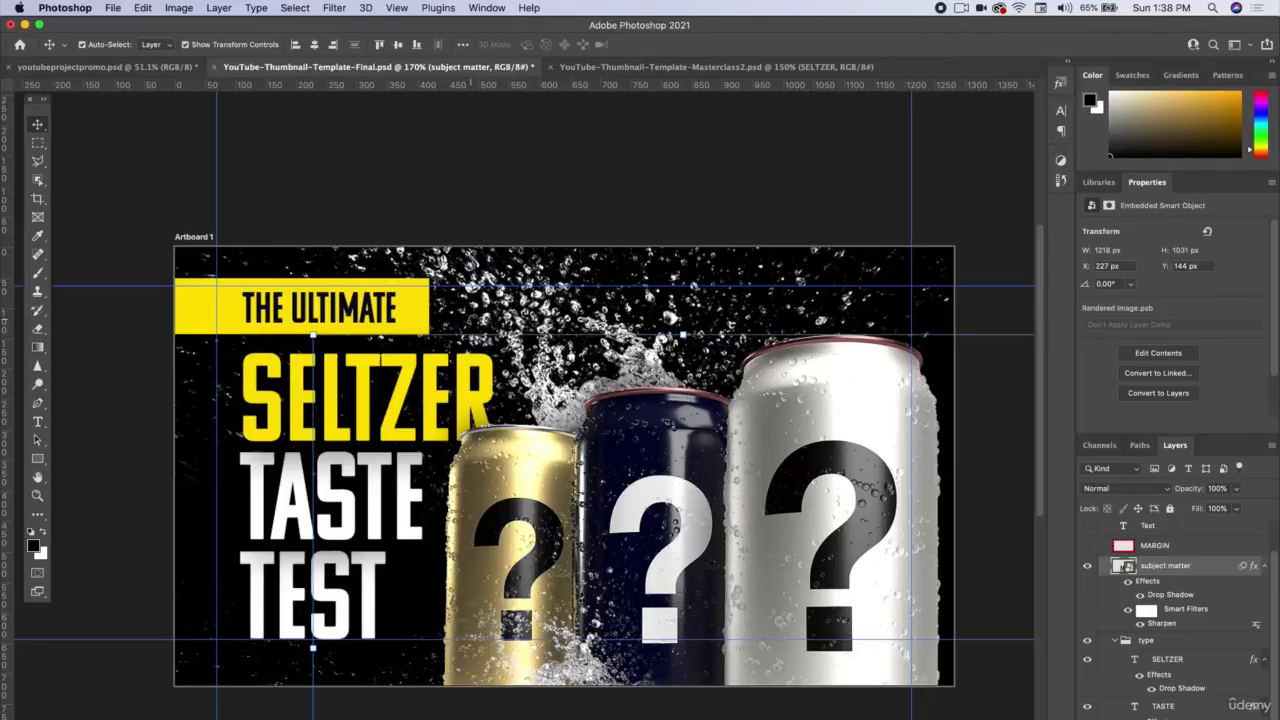
Apply a Vibrance adjustment to the cans with Vibrance at about +66 and a slight increase in Saturation
{"action": "left_click", "coordinate": [180, 7]}
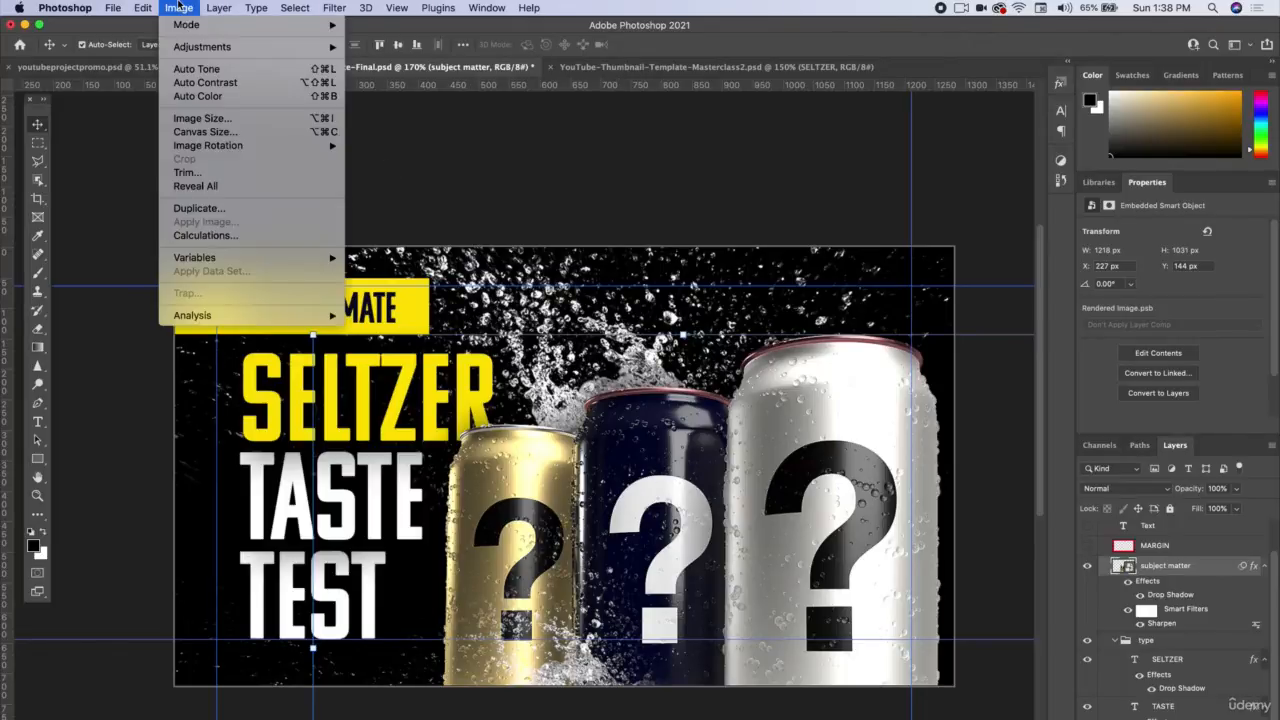
{"action": "mouse_move", "coordinate": [200, 47]}
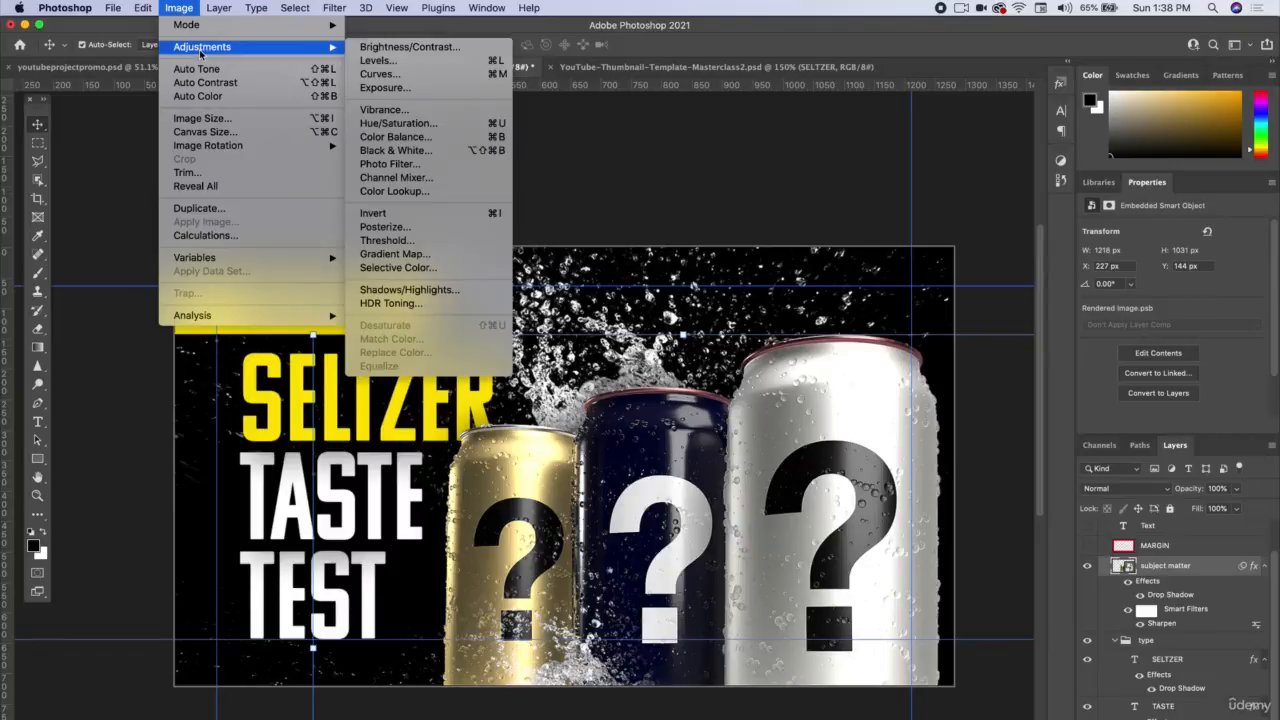
{"action": "left_click", "coordinate": [384, 109]}
{"action": "left_click_drag", "start_coordinate": [595, 243], "coordinate": [622, 218]}
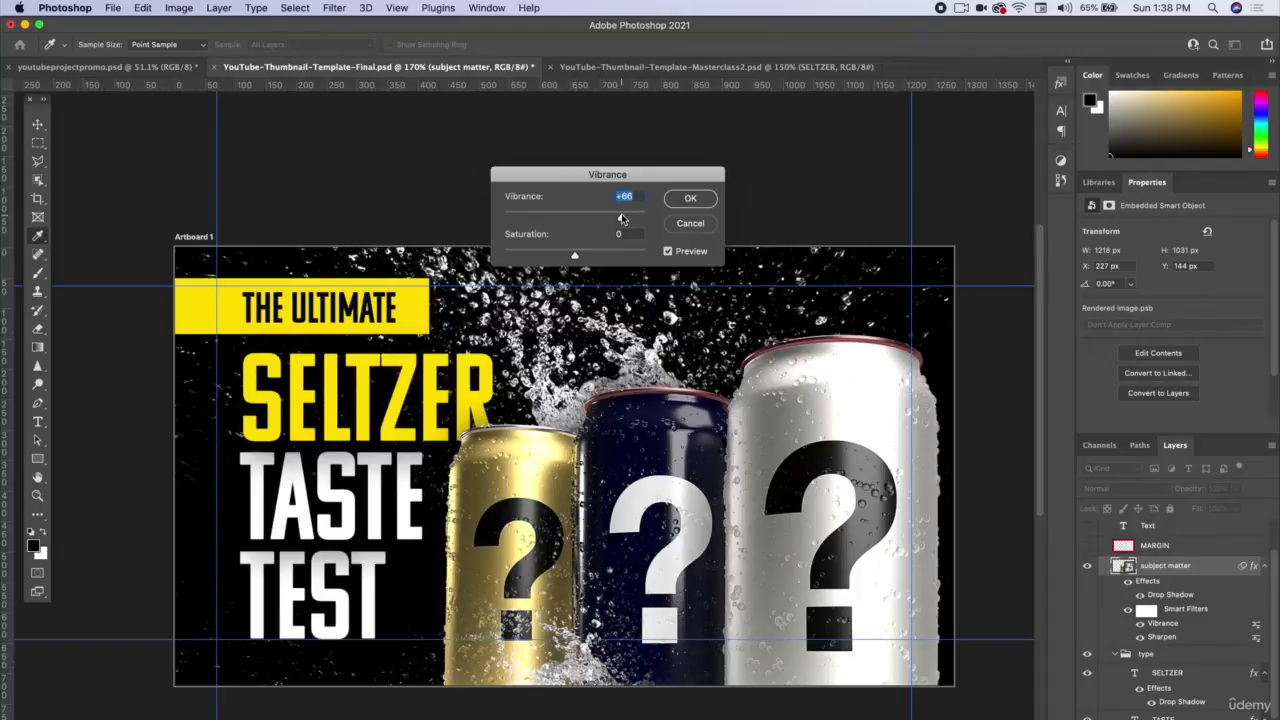
{"action": "left_click_drag", "start_coordinate": [584, 257], "coordinate": [581, 257]}
{"action": "left_click", "coordinate": [688, 198]}
Apply a Hue/Saturation adjustment to the cans, lowering the Master hue to shift the gold can toward copper orange
{"action": "left_click", "coordinate": [179, 8]}
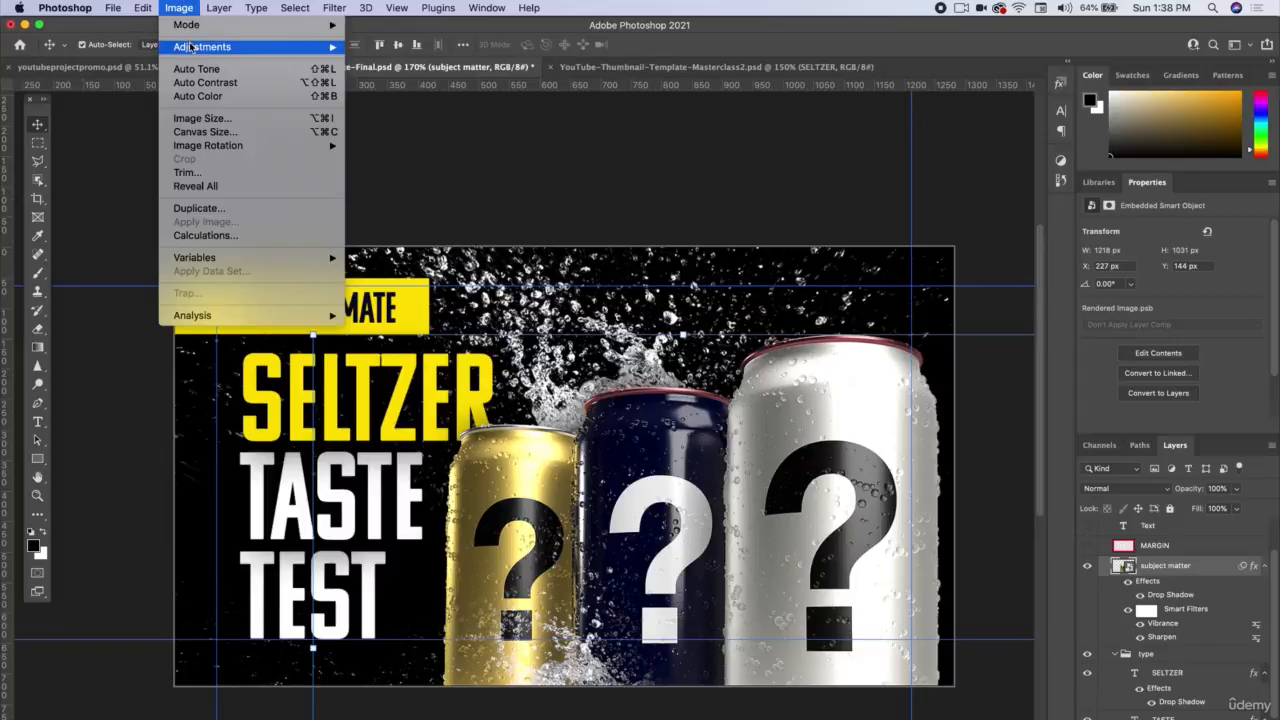
{"action": "mouse_move", "coordinate": [190, 47]}
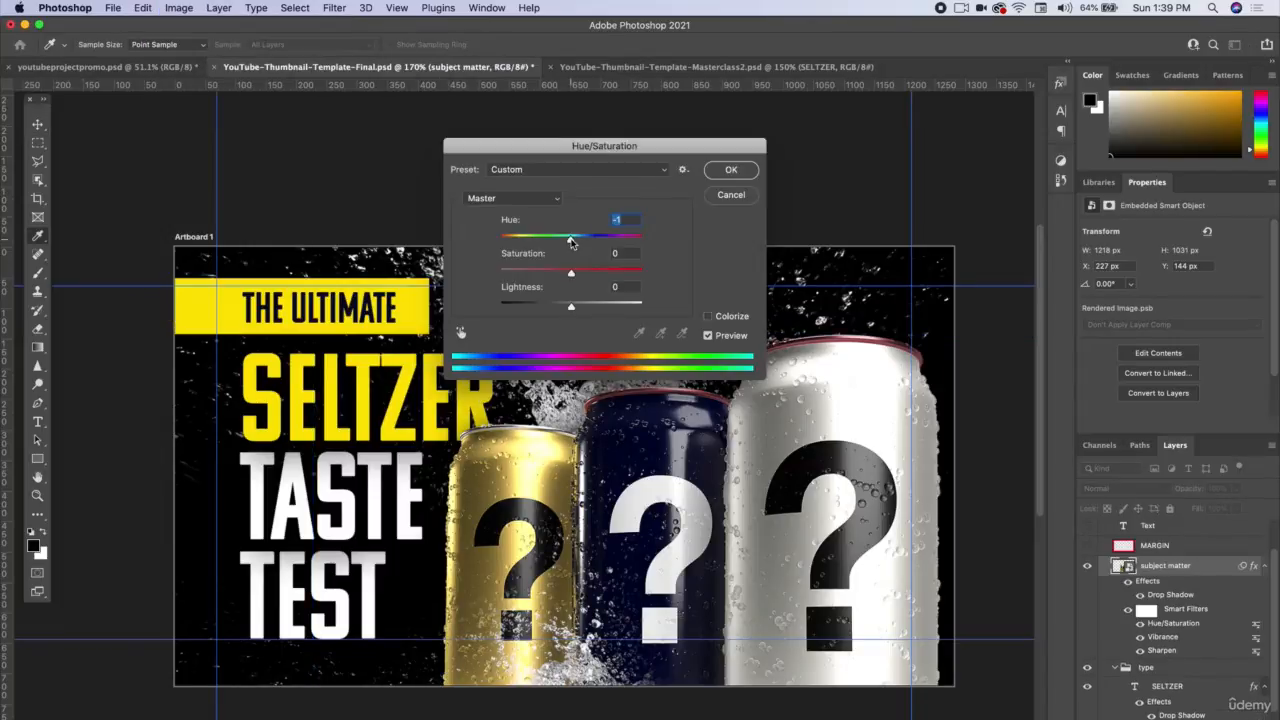
{"action": "left_click_drag", "start_coordinate": [571, 241], "coordinate": [560, 243]}
{"action": "key", "text": "Return"}
{"action": "key", "text": "v"}
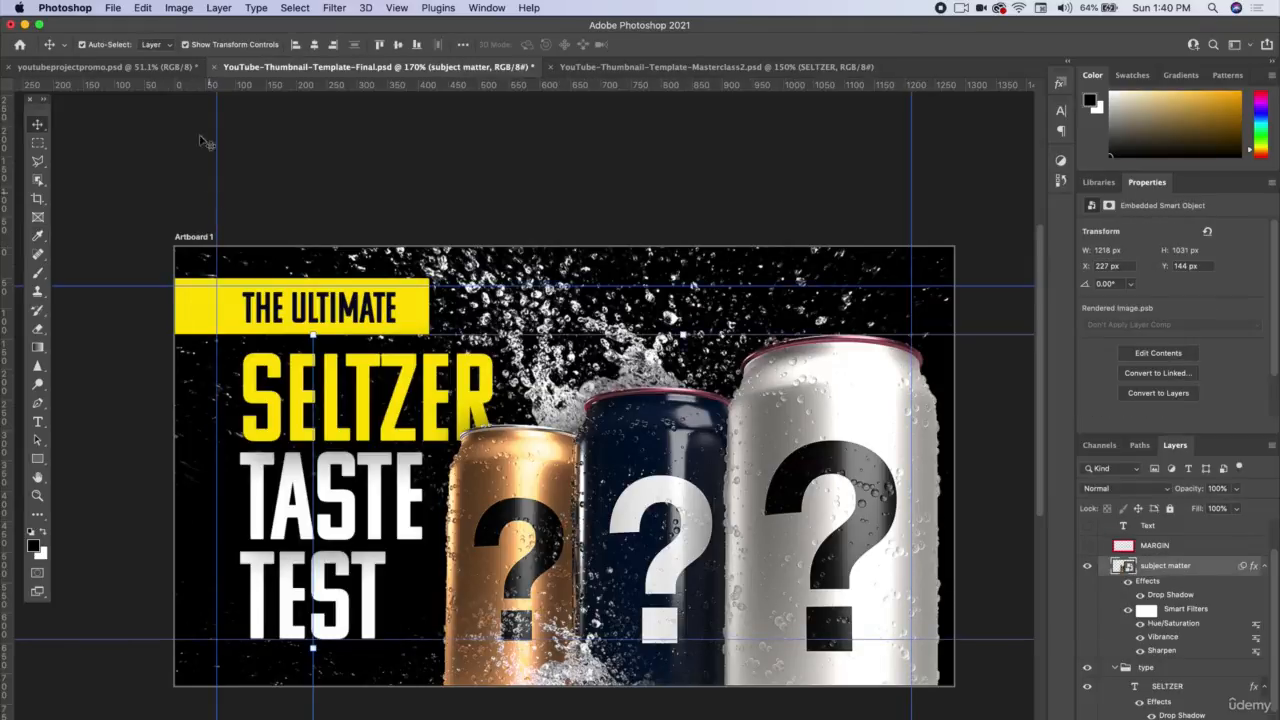
Add a Brightness/Contrast adjustment to the cans with Brightness 71 and Contrast 36
{"action": "left_click", "coordinate": [179, 8]}
{"action": "left_click", "coordinate": [441, 50]}
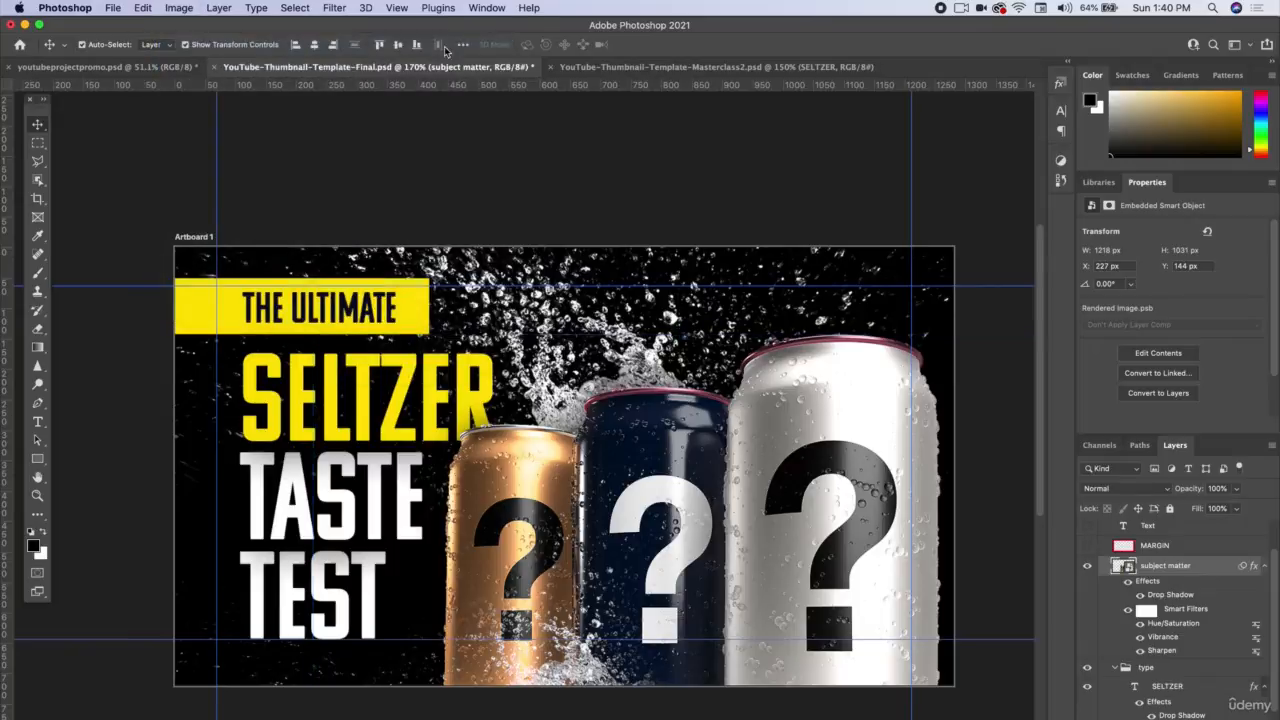
{"action": "left_click_drag", "start_coordinate": [630, 241], "coordinate": [609, 184]}
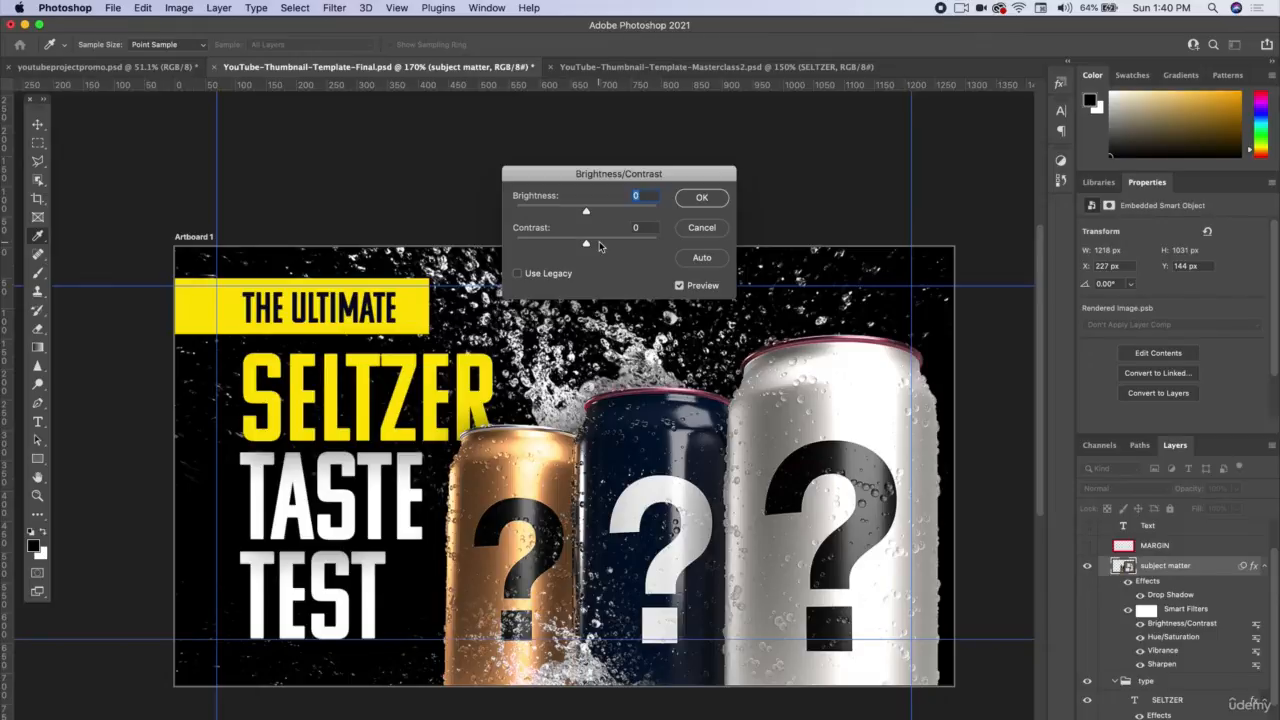
{"action": "left_click", "coordinate": [599, 245]}
{"action": "left_click_drag", "start_coordinate": [599, 245], "coordinate": [676, 245]}
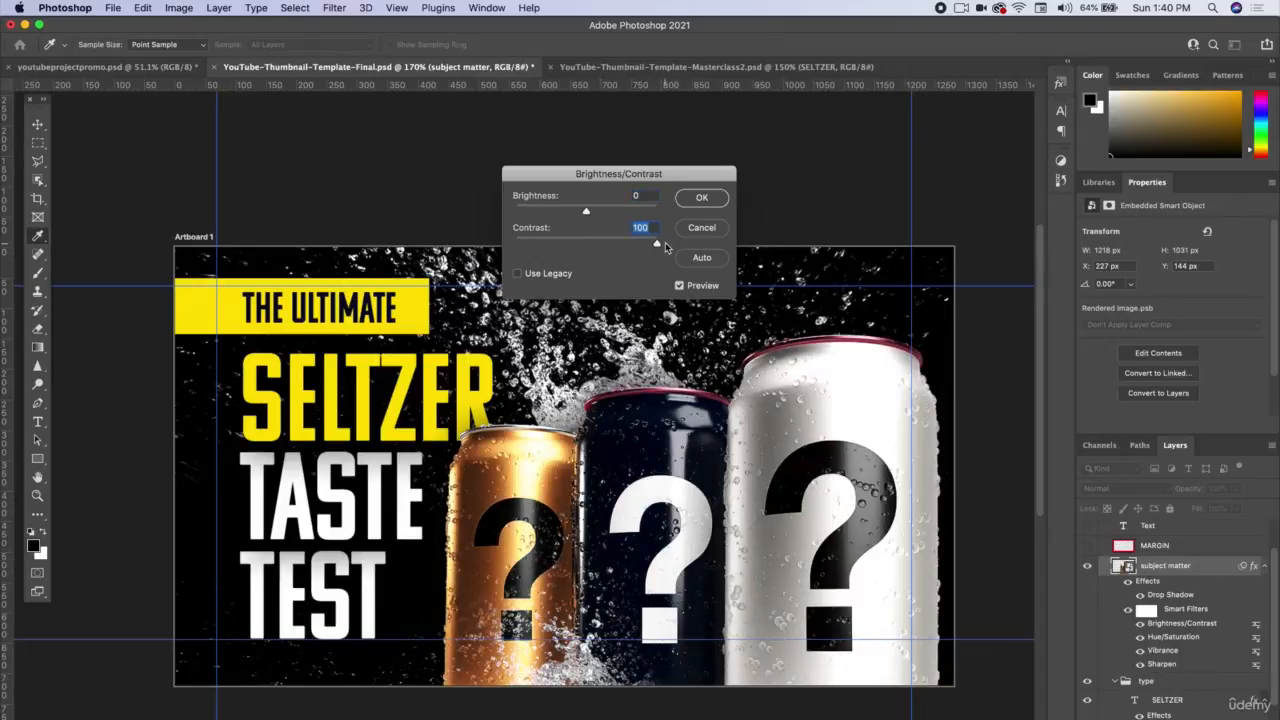
{"action": "left_click_drag", "start_coordinate": [565, 250], "coordinate": [613, 246]}
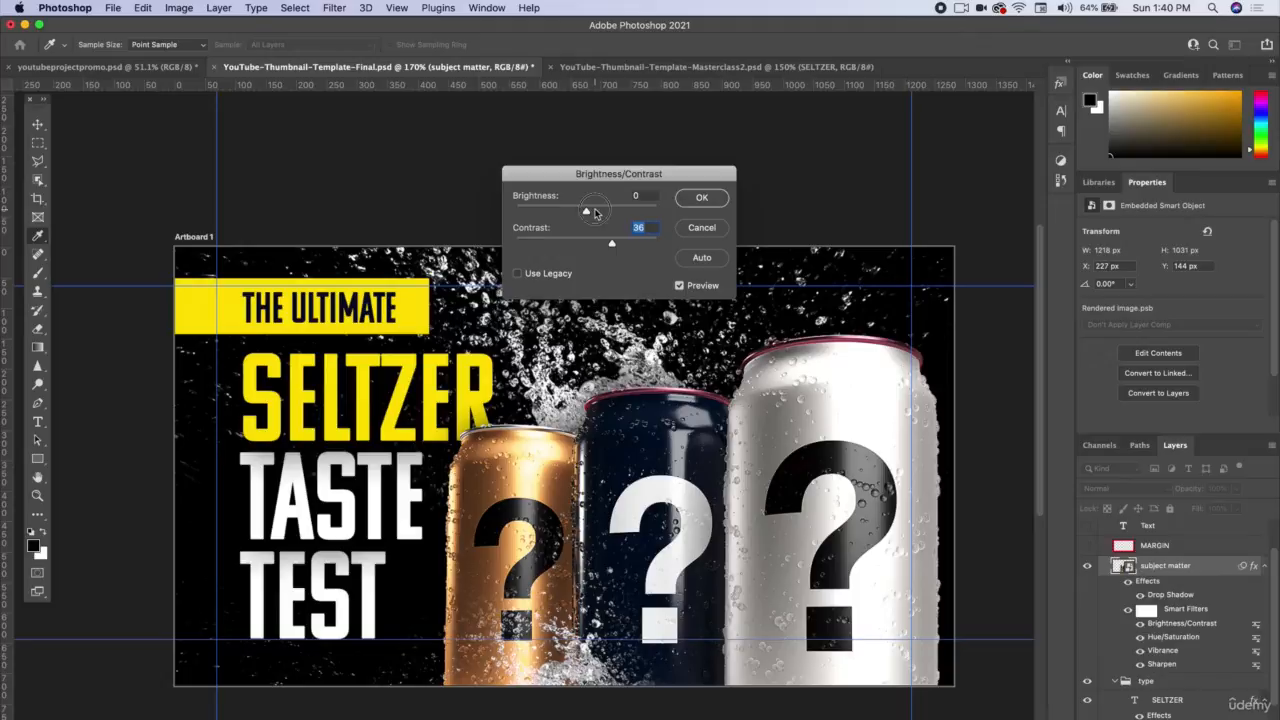
{"action": "left_click", "coordinate": [595, 212]}
{"action": "left_click_drag", "start_coordinate": [592, 212], "coordinate": [620, 213]}
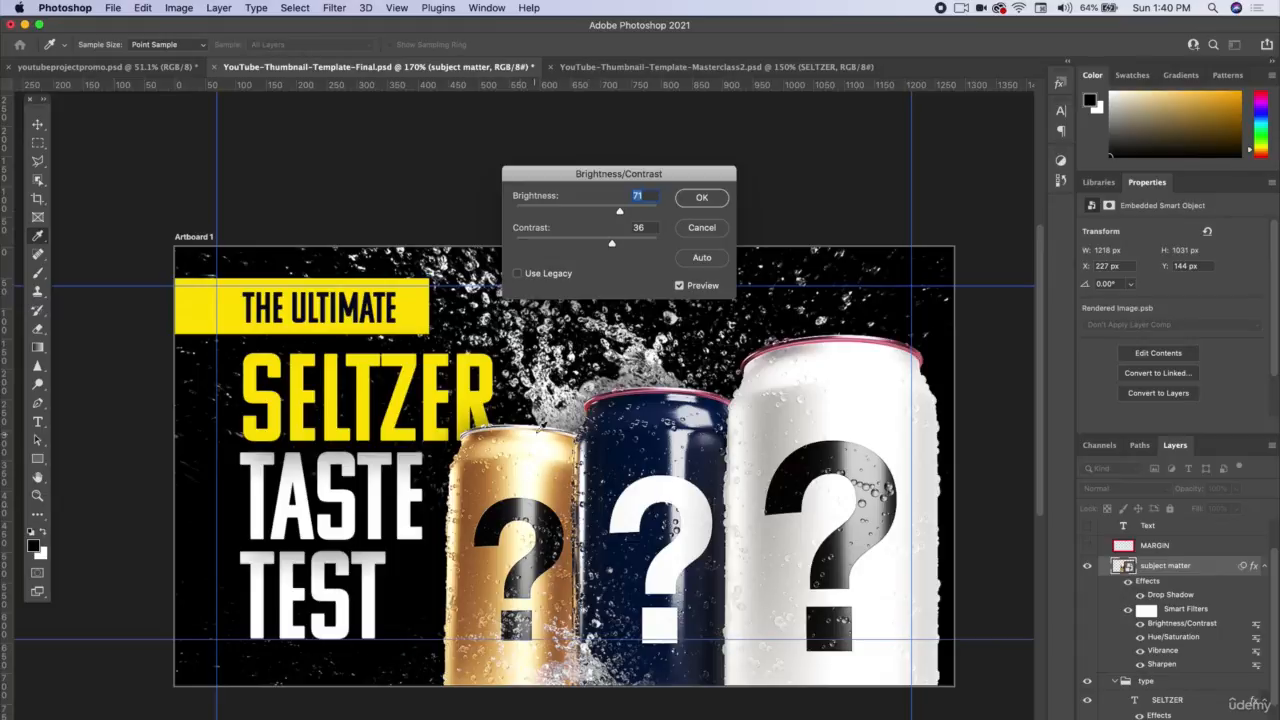